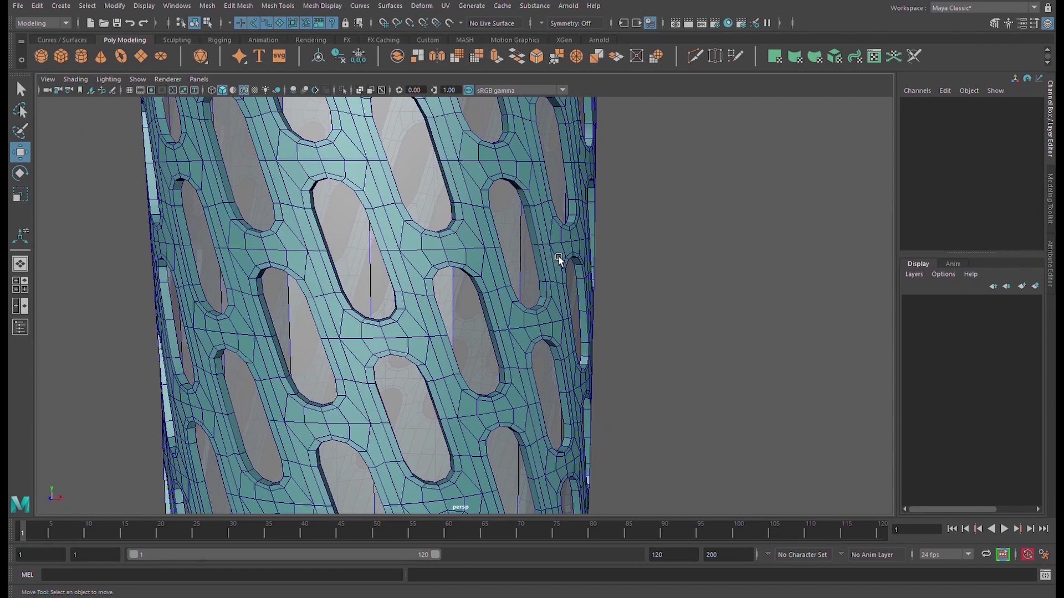
# Examine the mesh edges around the slanted slots on the bottle sleeve up close.
pyautogui.scroll(2, 560, 239)
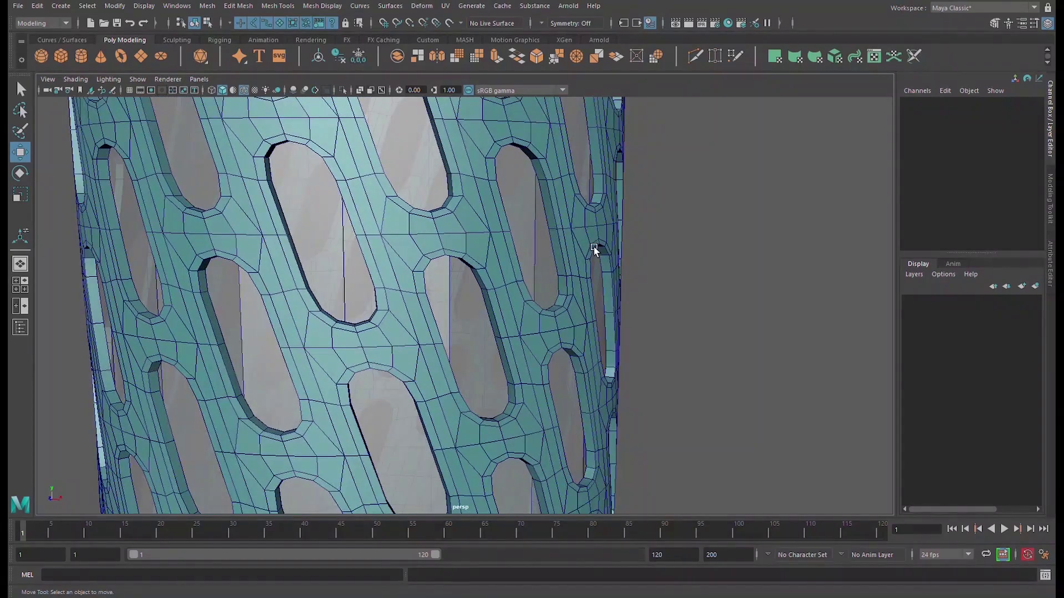
pyautogui.click(584, 240)
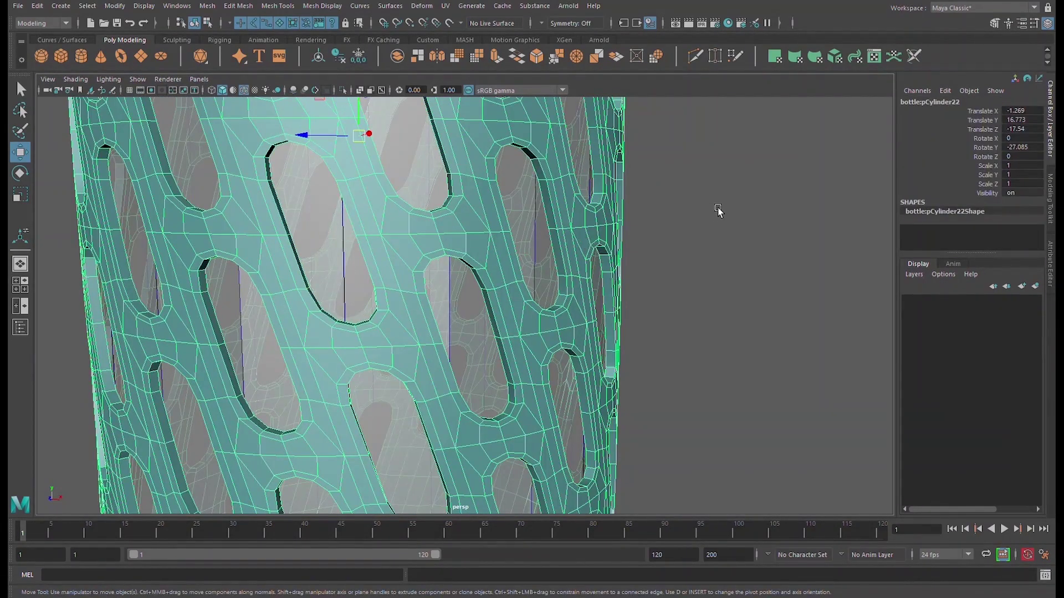
pyautogui.click(718, 210)
pyautogui.scroll(4, 567, 231)
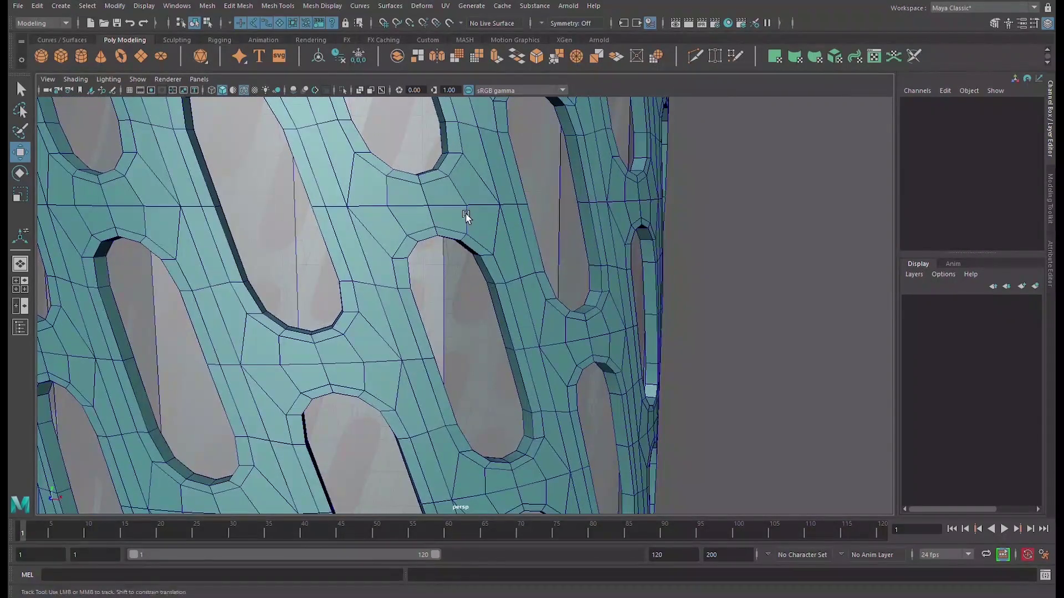
pyautogui.keyDown('alt'); pyautogui.moveTo(465, 216); pyautogui.dragTo(530, 417, button='middle'); pyautogui.keyUp('alt')
pyautogui.keyDown('alt'); pyautogui.moveTo(524, 289); pyautogui.dragTo(258, 299, button='right'); pyautogui.keyUp('alt')
pyautogui.keyDown('alt'); pyautogui.moveTo(441, 256); pyautogui.dragTo(674, 345, button='right'); pyautogui.keyUp('alt')
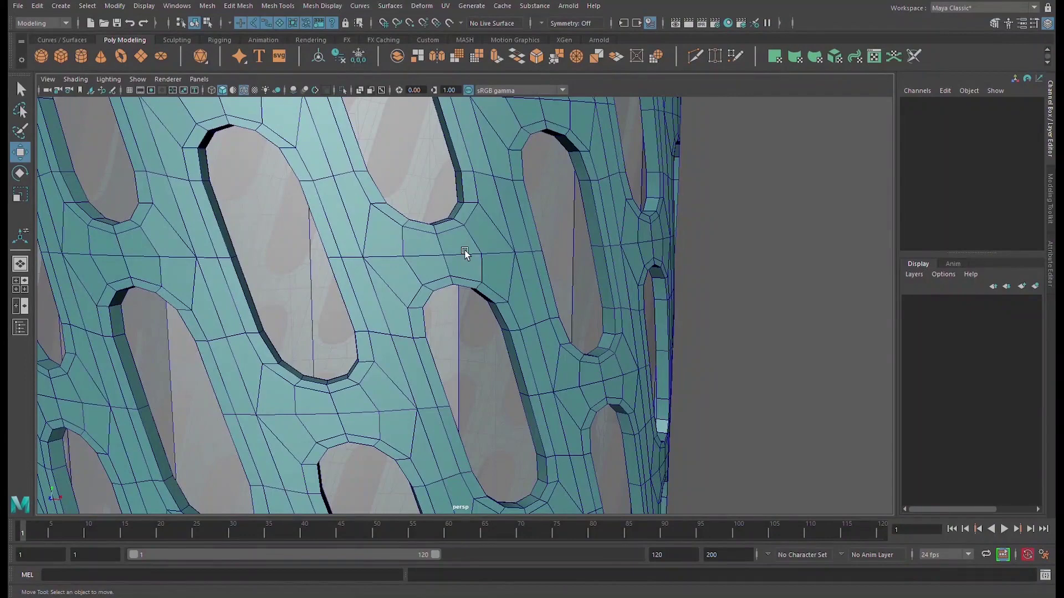
pyautogui.scroll(-3, 501, 254)
pyautogui.keyDown('alt'); pyautogui.moveTo(430, 227); pyautogui.dragTo(504, 327, button='middle'); pyautogui.keyUp('alt')
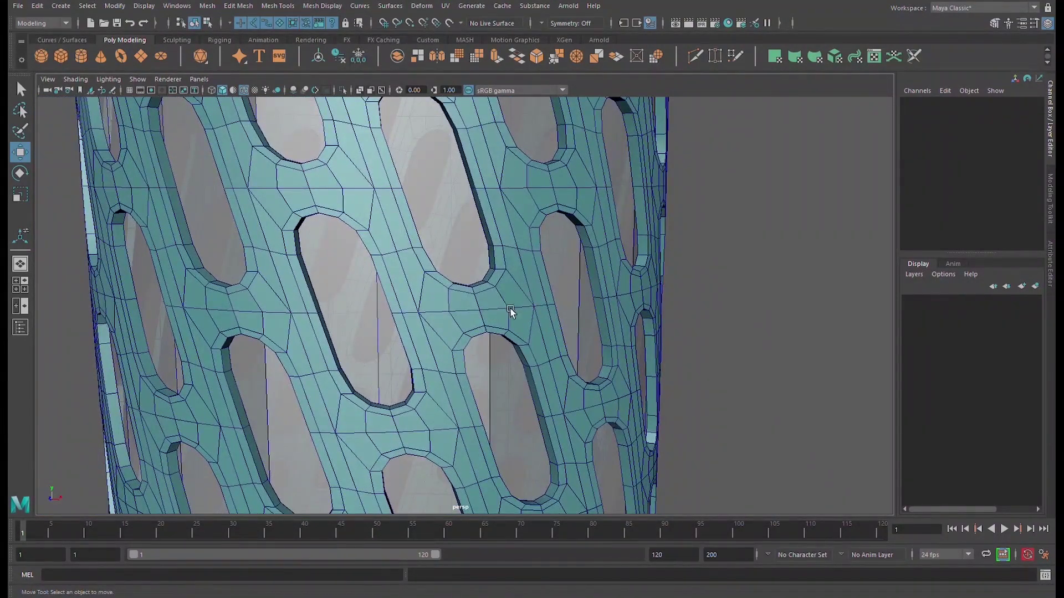
# Look over the whole bottle sleeve, from the shoulder and strap down through the rows of slots.
pyautogui.scroll(-6, 493, 298)
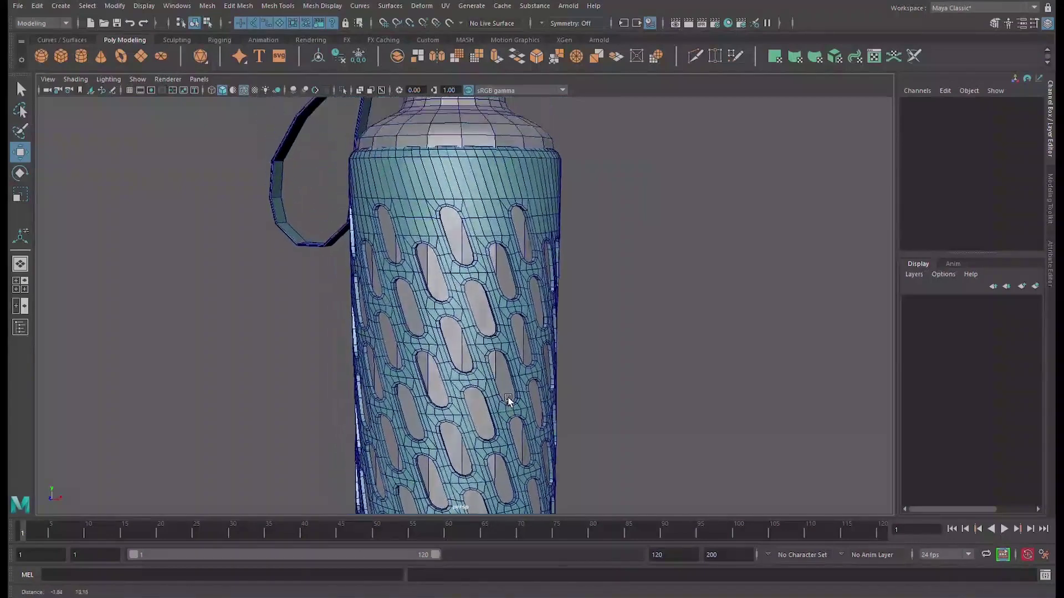
pyautogui.scroll(-5, 509, 400)
pyautogui.scroll(-1, 500, 250)
pyautogui.scroll(4, 500, 250)
pyautogui.scroll(3, 504, 221)
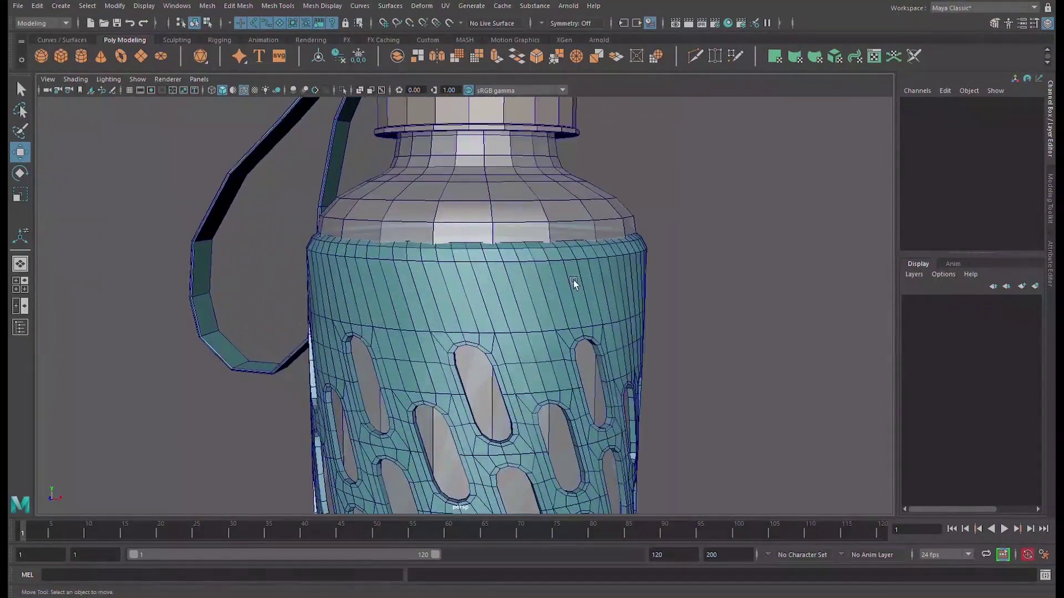
pyautogui.scroll(-4, 604, 274)
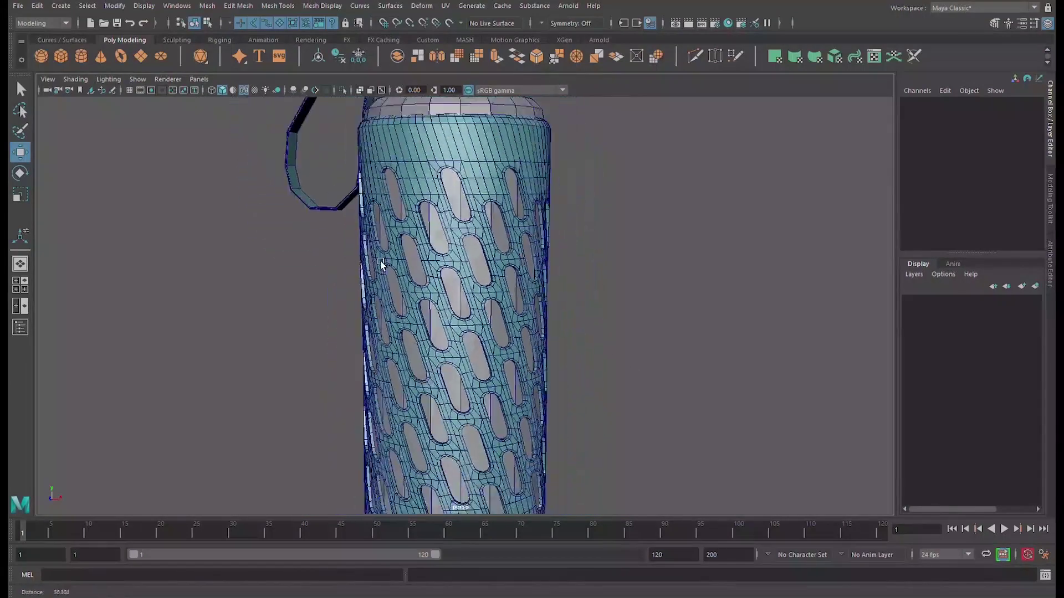
pyautogui.scroll(-4, 151, 304)
pyautogui.scroll(4, 344, 295)
pyautogui.scroll(-1, 426, 250)
pyautogui.scroll(2, 495, 288)
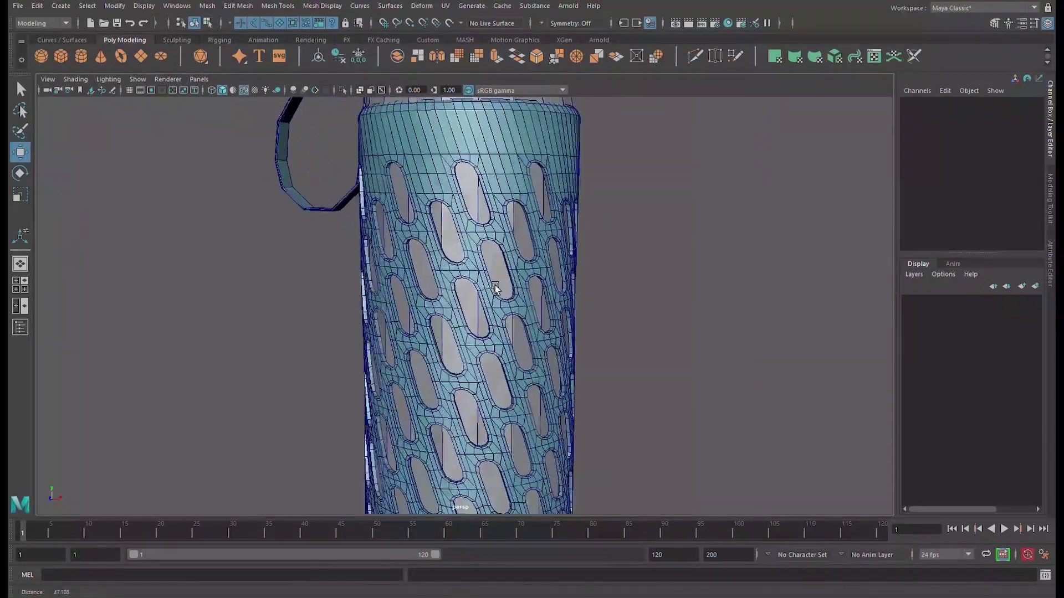
# Inspect how the slanted slots repeat and stagger around the sleeve from several angles and distances.
pyautogui.keyDown('alt'); pyautogui.moveTo(495, 285); pyautogui.dragTo(848, 411, button='right'); pyautogui.keyUp('alt')
pyautogui.keyDown('alt'); pyautogui.moveTo(473, 303); pyautogui.dragTo(454, 301); pyautogui.keyUp('alt')
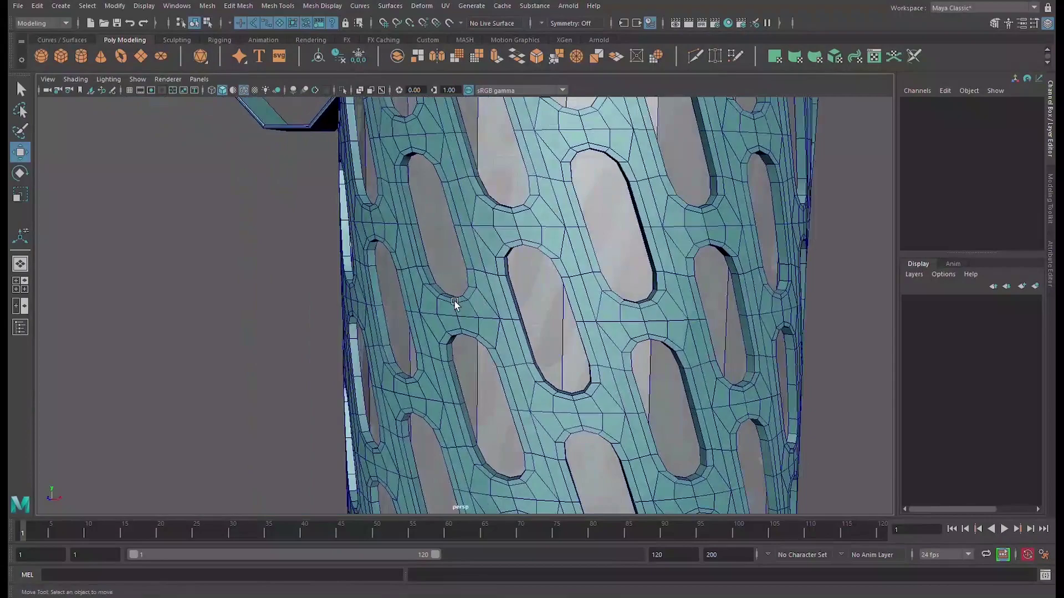
pyautogui.keyDown('alt'); pyautogui.moveTo(687, 298); pyautogui.dragTo(391, 256); pyautogui.keyUp('alt')
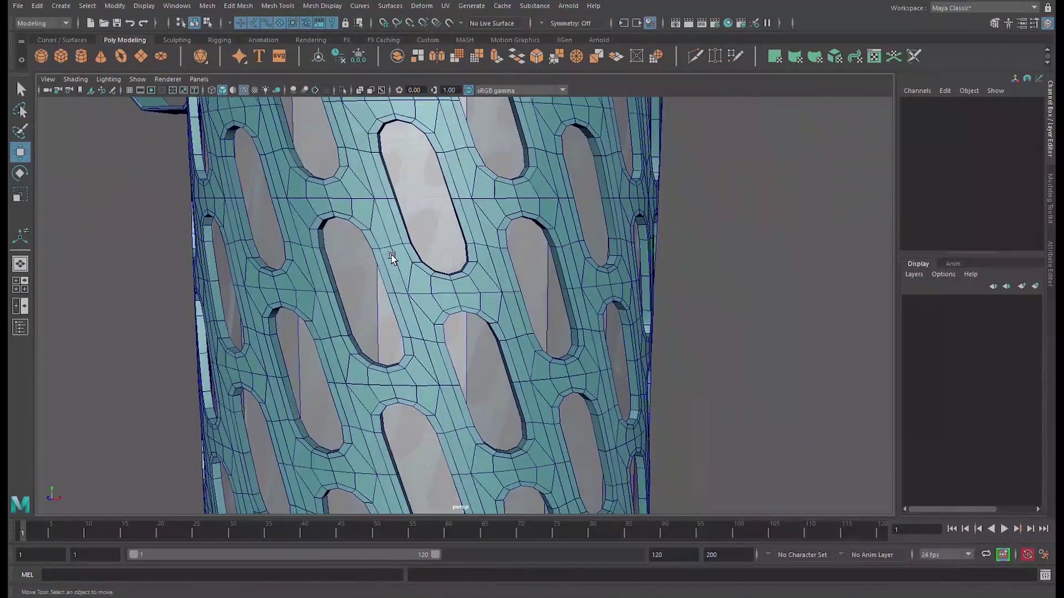
pyautogui.scroll(4, 412, 276)
pyautogui.scroll(-6, 412, 276)
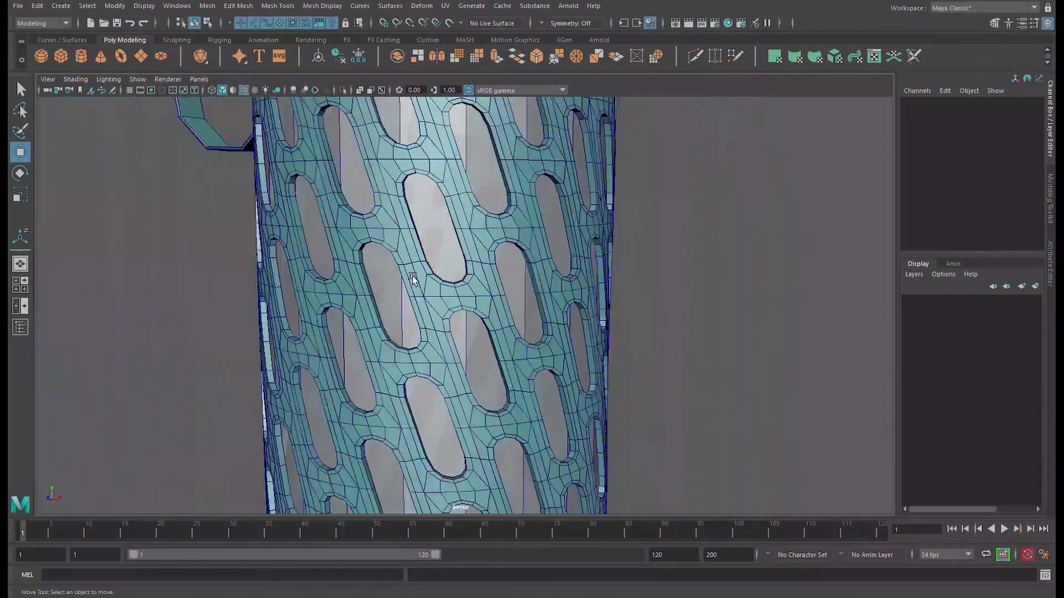
pyautogui.keyDown('alt'); pyautogui.moveTo(417, 285); pyautogui.dragTo(472, 300); pyautogui.keyUp('alt')
pyautogui.keyDown('alt'); pyautogui.moveTo(335, 264); pyautogui.dragTo(585, 327, button='middle'); pyautogui.keyUp('alt')
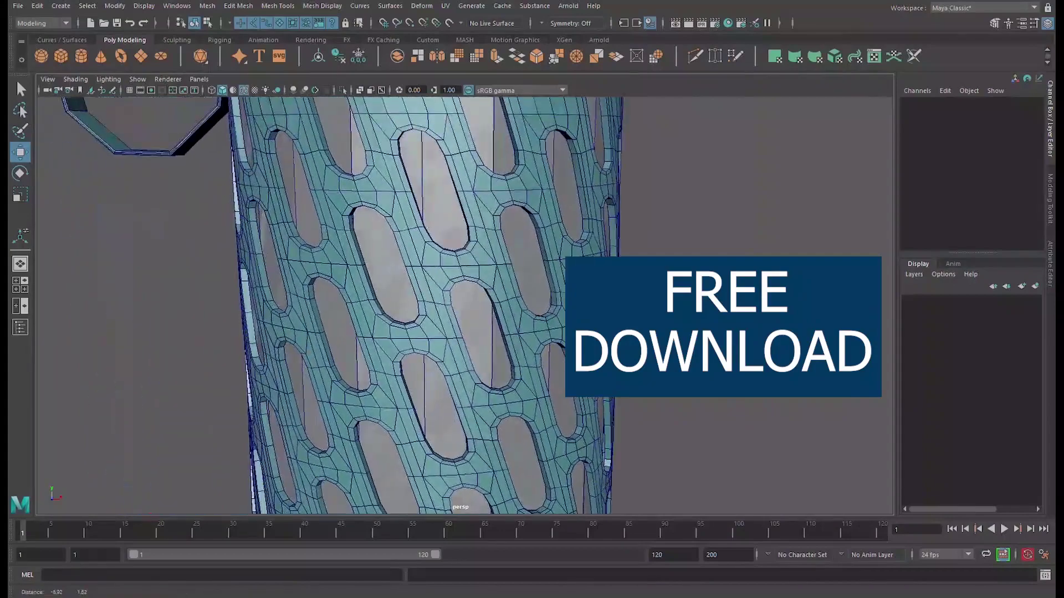
pyautogui.scroll(-5, 423, 225)
pyautogui.keyDown('alt'); pyautogui.moveTo(506, 290); pyautogui.dragTo(510, 236, button='middle'); pyautogui.keyUp('alt')
pyautogui.scroll(-2, 438, 217)
pyautogui.keyDown('alt'); pyautogui.moveTo(439, 217); pyautogui.dragTo(458, 285, button='middle'); pyautogui.keyUp('alt')
pyautogui.keyDown('alt'); pyautogui.moveTo(458, 285); pyautogui.dragTo(392, 261, button='right'); pyautogui.keyUp('alt')
pyautogui.keyDown('alt'); pyautogui.moveTo(518, 321); pyautogui.dragTo(482, 255, button='middle'); pyautogui.keyUp('alt')
pyautogui.keyDown('alt'); pyautogui.moveTo(407, 237); pyautogui.dragTo(860, 367, button='right'); pyautogui.keyUp('alt')
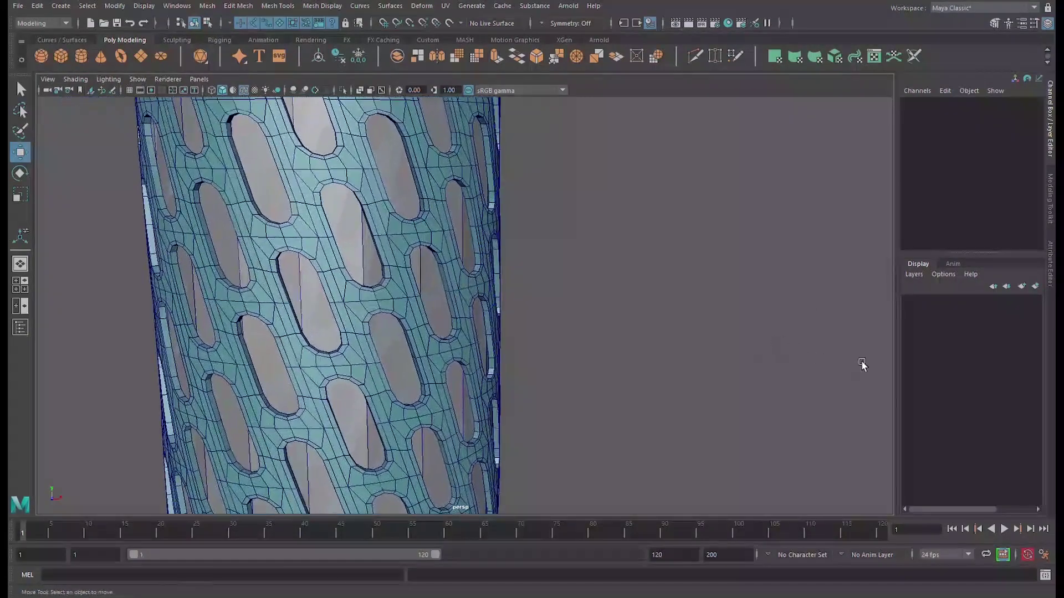
pyautogui.scroll(2, 246, 232)
pyautogui.scroll(-8, 364, 261)
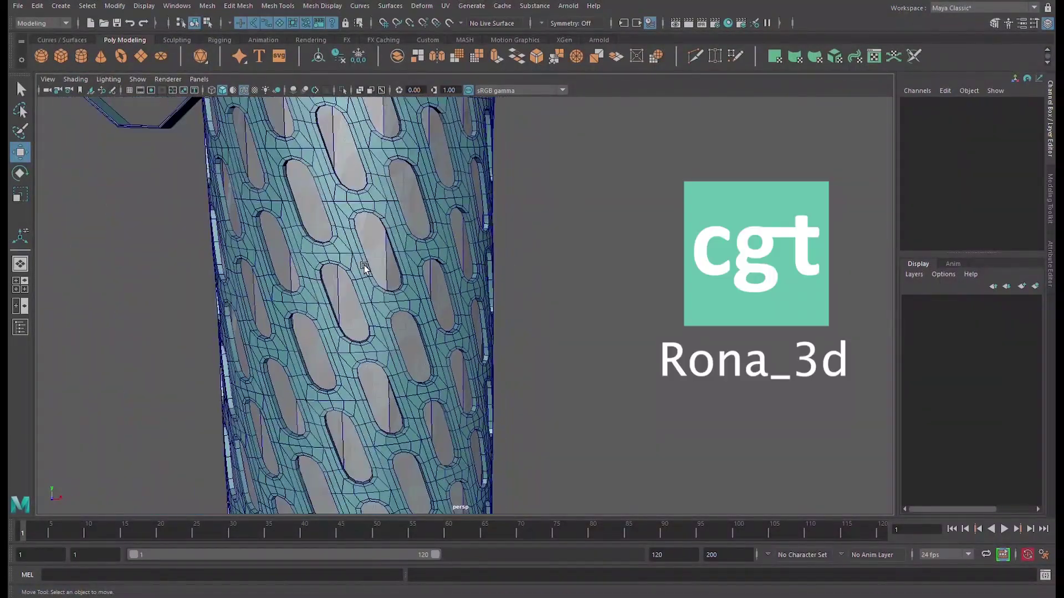
pyautogui.keyDown('alt'); pyautogui.moveTo(389, 244); pyautogui.dragTo(380, 289, button='middle'); pyautogui.keyUp('alt')
pyautogui.keyDown('alt'); pyautogui.moveTo(464, 316); pyautogui.dragTo(283, 256); pyautogui.keyUp('alt')
pyautogui.keyDown('alt'); pyautogui.moveTo(283, 253); pyautogui.dragTo(205, 249, button='right'); pyautogui.keyUp('alt')
pyautogui.keyDown('alt'); pyautogui.moveTo(233, 250); pyautogui.dragTo(416, 254, button='middle'); pyautogui.keyUp('alt')
pyautogui.keyDown('alt'); pyautogui.moveTo(435, 220); pyautogui.dragTo(521, 245, button='right'); pyautogui.keyUp('alt')
pyautogui.scroll(5, 521, 247)
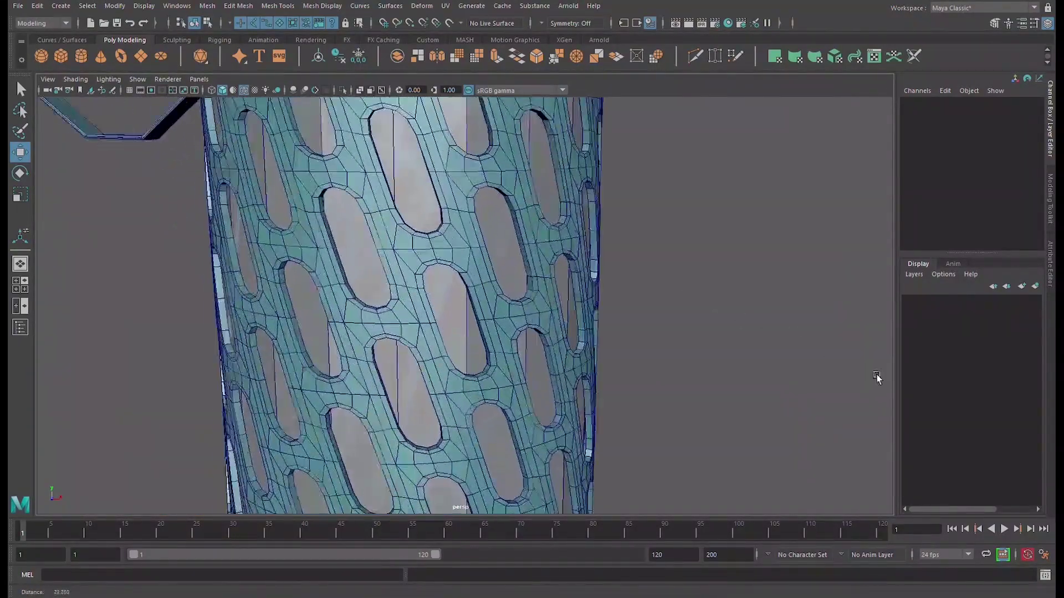
pyautogui.keyDown('alt'); pyautogui.moveTo(606, 297); pyautogui.dragTo(143, 293, button='right'); pyautogui.keyUp('alt')
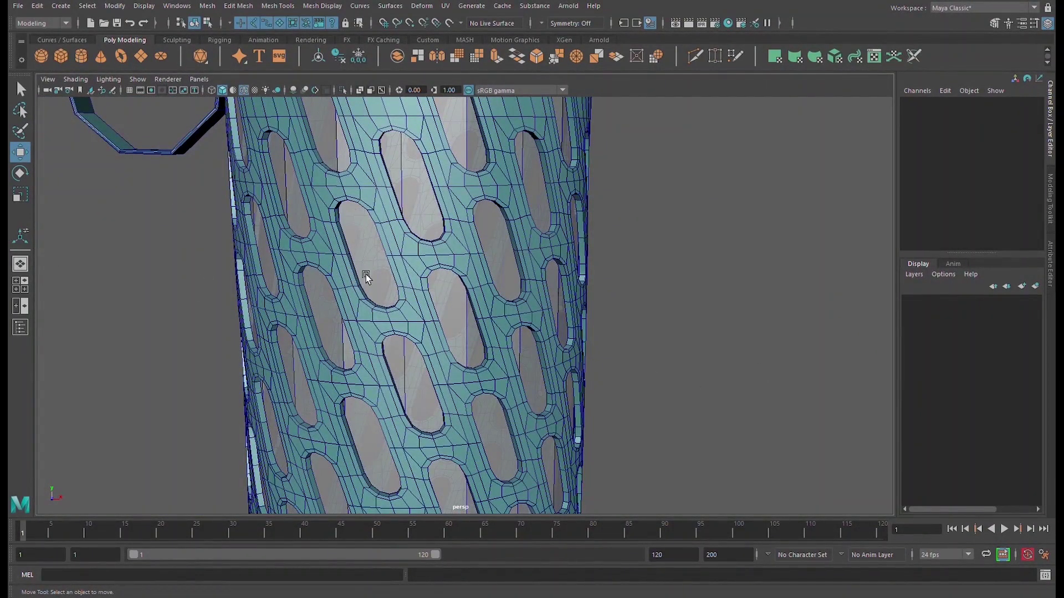
# Create a polygon cylinder and move it beside the bottle to X 31.103, Z -19.194.
pyautogui.keyDown('alt'); pyautogui.moveTo(503, 265); pyautogui.dragTo(186, 274, button='right'); pyautogui.keyUp('alt')
pyautogui.keyDown('alt'); pyautogui.moveTo(498, 318); pyautogui.dragTo(301, 275, button='middle'); pyautogui.keyUp('alt')
pyautogui.keyDown('alt'); pyautogui.moveTo(301, 275); pyautogui.dragTo(242, 257, button='right'); pyautogui.keyUp('alt')
pyautogui.keyDown('alt'); pyautogui.moveTo(242, 258); pyautogui.dragTo(232, 244, button='middle'); pyautogui.keyUp('alt')
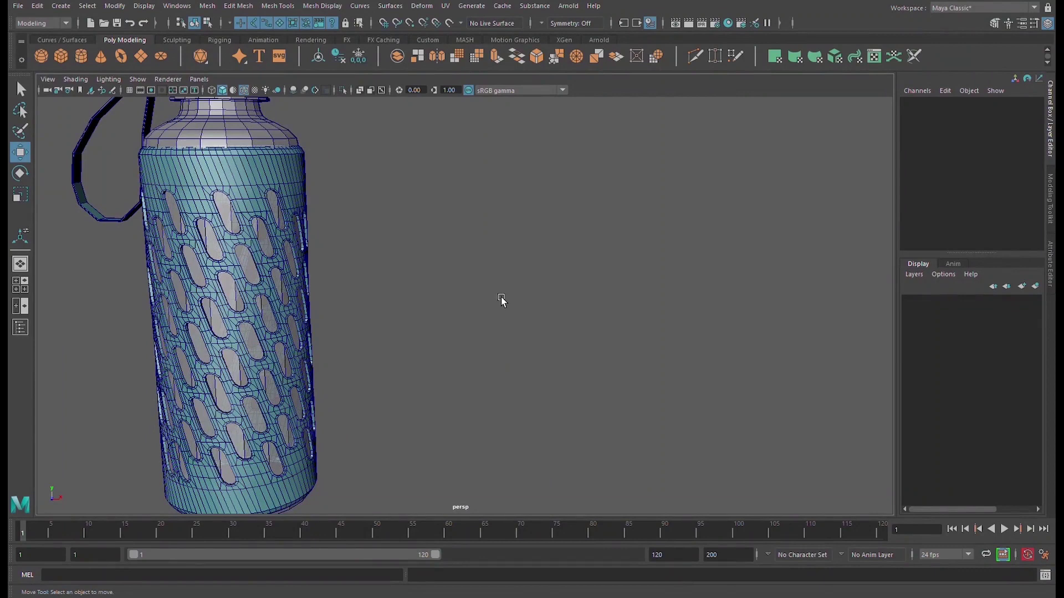
pyautogui.click(82, 56)
pyautogui.keyDown('alt'); pyautogui.moveTo(340, 435); pyautogui.dragTo(363, 382, button='middle'); pyautogui.keyUp('alt')
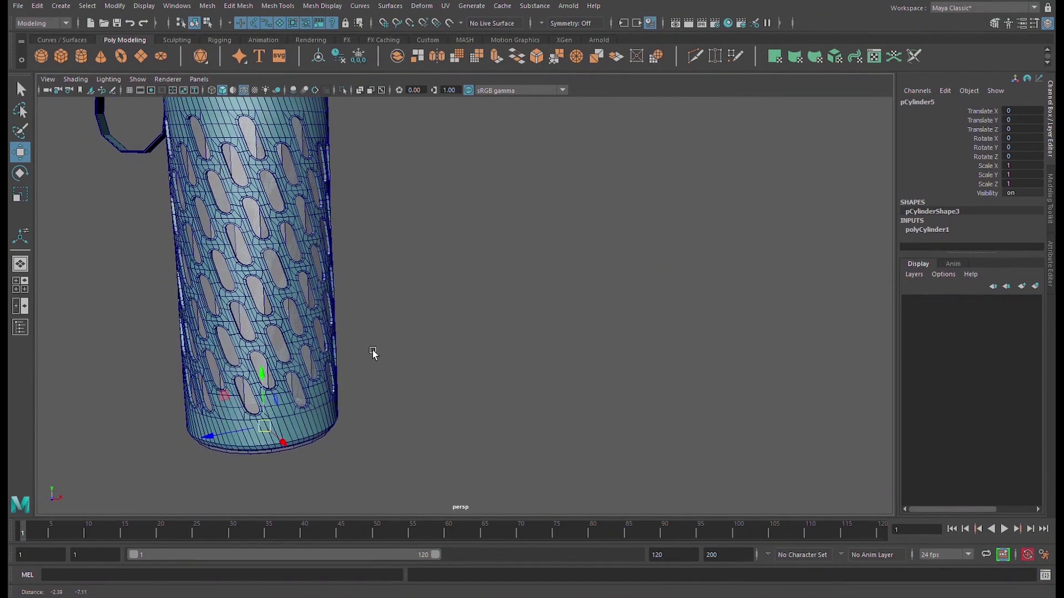
pyautogui.moveTo(266, 429); pyautogui.dragTo(520, 378)
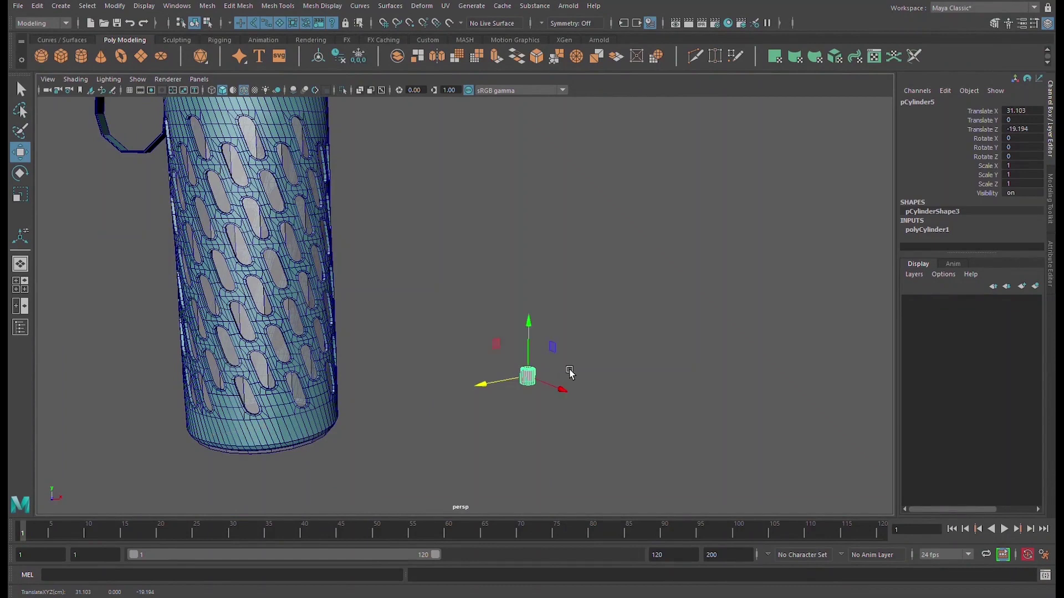
pyautogui.press('f')
pyautogui.keyDown('alt'); pyautogui.moveTo(528, 328); pyautogui.dragTo(471, 359); pyautogui.keyUp('alt')
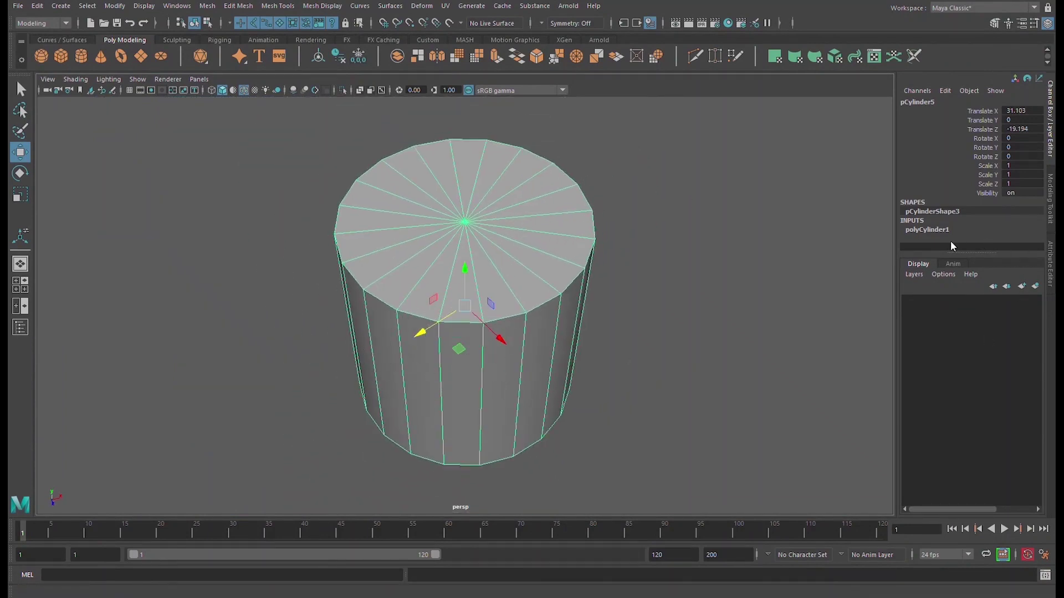
# Set the cylinder's axis subdivisions to 14 and its cap subdivisions to 0.
pyautogui.click(939, 230)
pyautogui.click(968, 200)
pyautogui.moveTo(703, 293); pyautogui.dragTo(669, 297, button='middle')
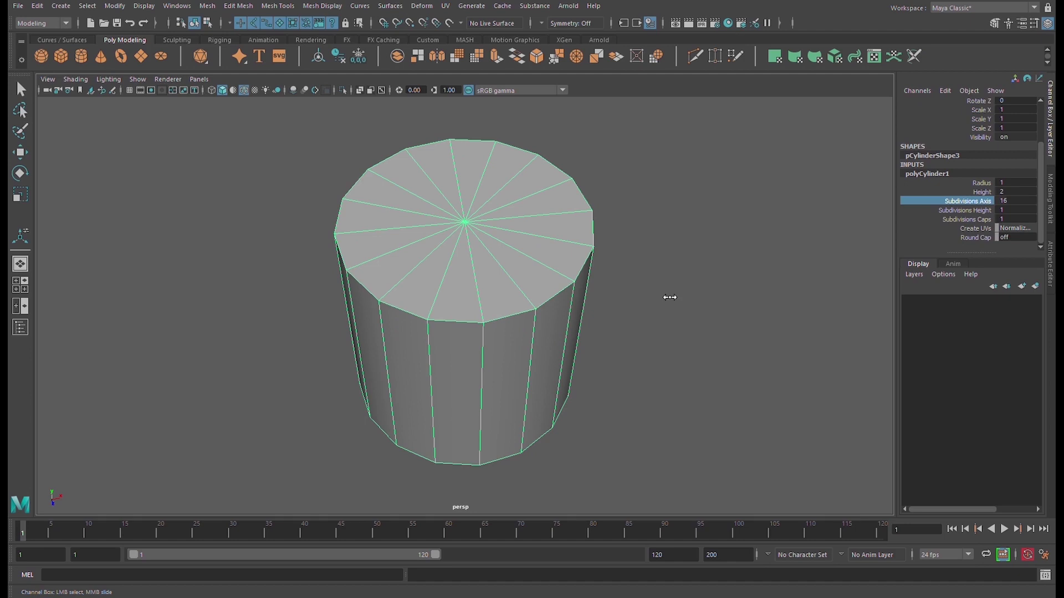
pyautogui.moveTo(669, 297)
pyautogui.mouseDown(button='middle')
pyautogui.moveTo(646, 297)
pyautogui.moveTo(657, 297)
pyautogui.mouseUp(button='middle')
pyautogui.keyDown('alt'); pyautogui.moveTo(590, 272); pyautogui.dragTo(549, 251); pyautogui.keyUp('alt')
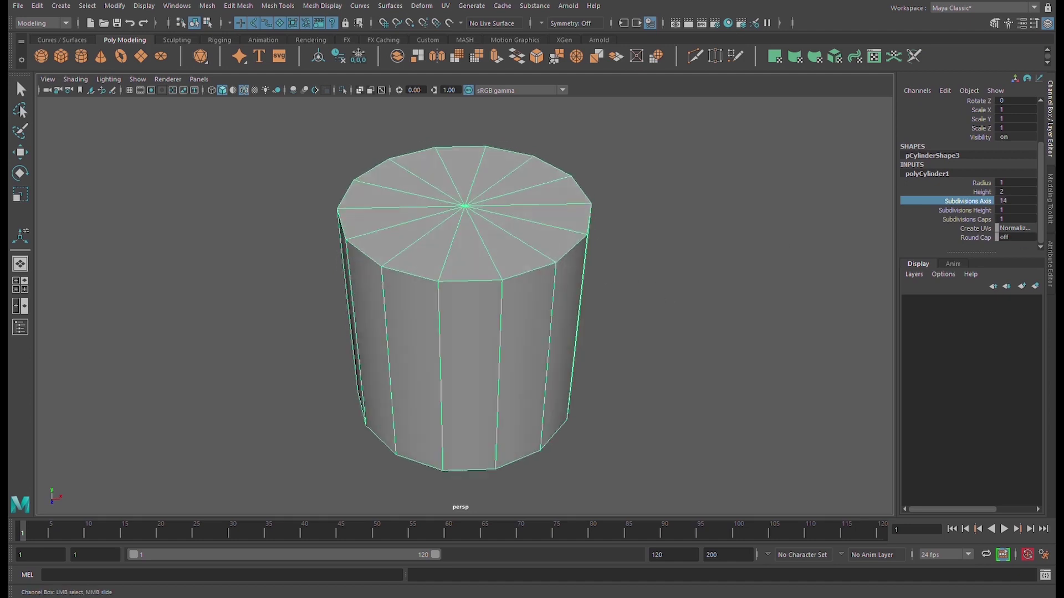
pyautogui.click(976, 220)
pyautogui.moveTo(643, 258); pyautogui.dragTo(465, 309, button='middle')
pyautogui.keyDown('alt'); pyautogui.moveTo(465, 312); pyautogui.dragTo(465, 290); pyautogui.keyUp('alt')
pyautogui.keyDown('alt'); pyautogui.moveTo(655, 330); pyautogui.dragTo(504, 315, button='right'); pyautogui.keyUp('alt')
pyautogui.keyDown('alt'); pyautogui.moveTo(504, 317); pyautogui.dragTo(517, 264); pyautogui.keyUp('alt')
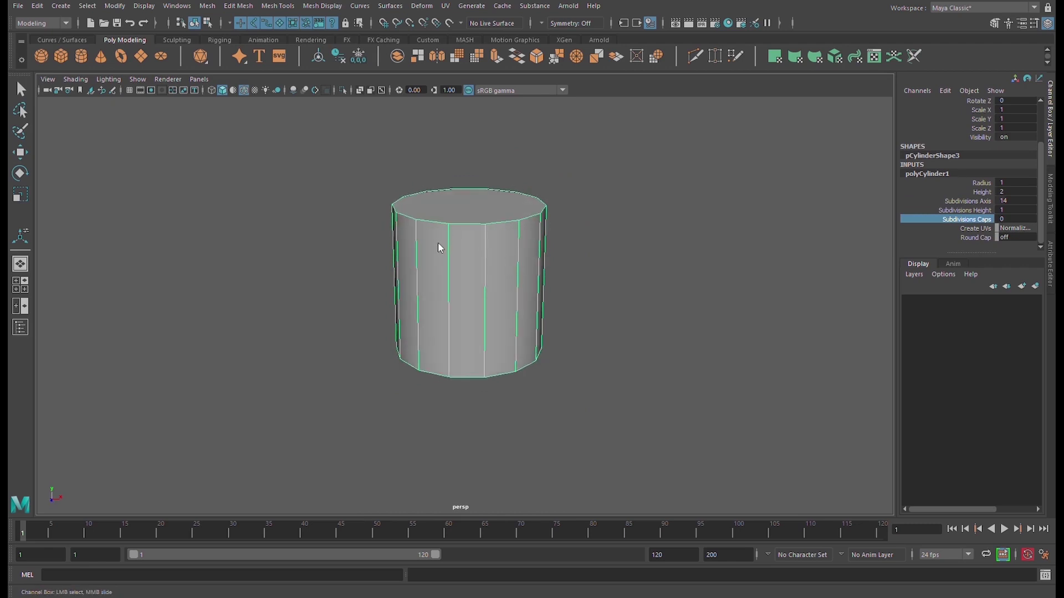
# Delete the cylinder's side and bottom faces, keeping only the flat top cap.
pyautogui.press('F11')
pyautogui.keyDown('alt'); pyautogui.moveTo(448, 273); pyautogui.dragTo(438, 258); pyautogui.keyUp('alt')
pyautogui.scroll(6, 437, 258)
pyautogui.moveTo(229, 247); pyautogui.dragTo(877, 513)
pyautogui.press('w')
pyautogui.press('Delete')
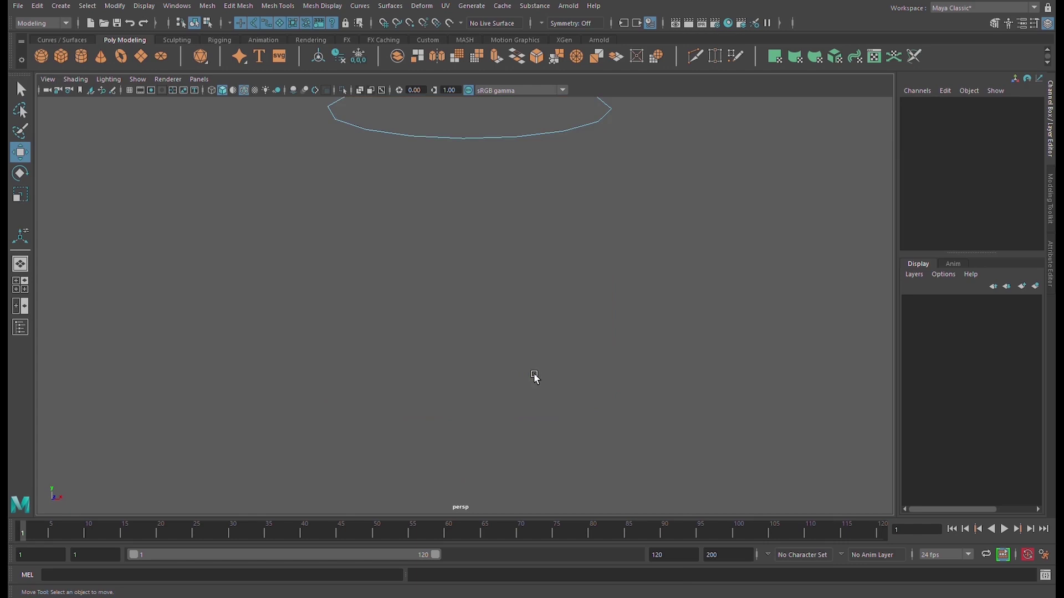
pyautogui.keyDown('alt'); pyautogui.moveTo(534, 325); pyautogui.dragTo(567, 278); pyautogui.keyUp('alt')
pyautogui.click(566, 278)
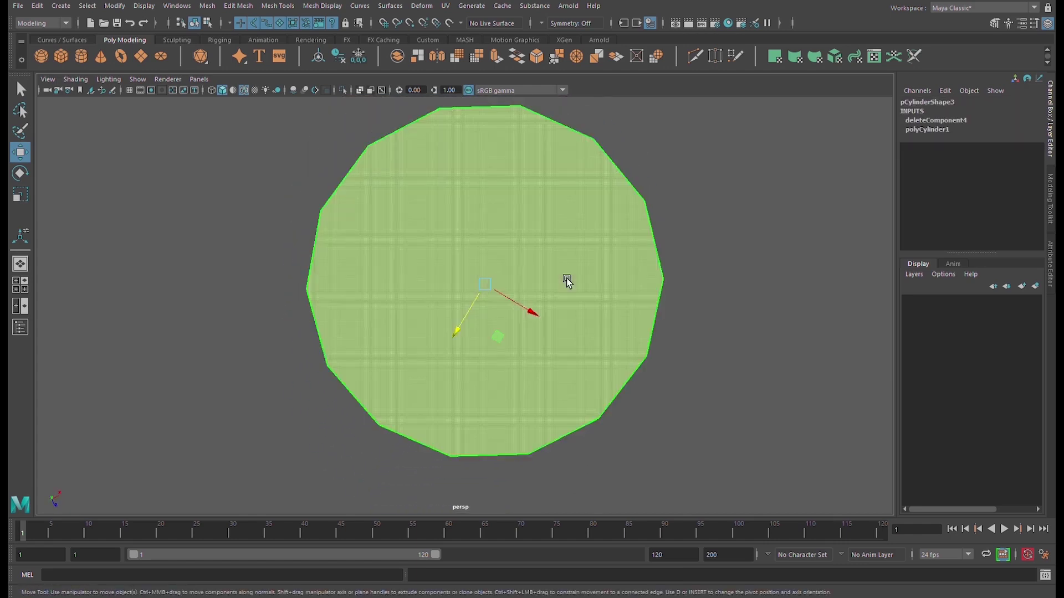
# Cut the disc in half with Multi-Cut between two opposite vertices.
pyautogui.press('F9')
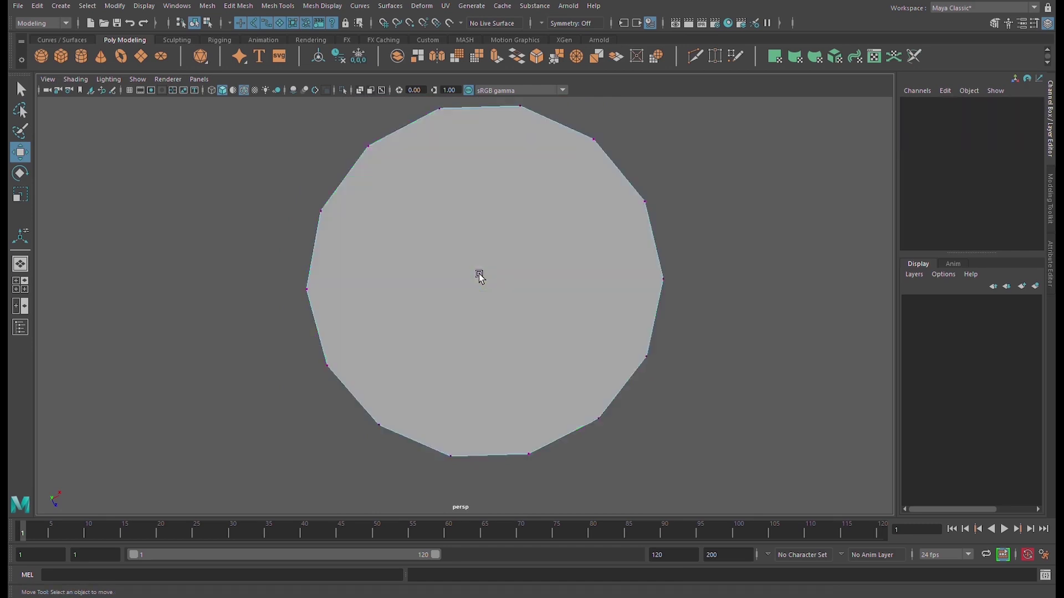
pyautogui.click(267, 8)
pyautogui.click(308, 118)
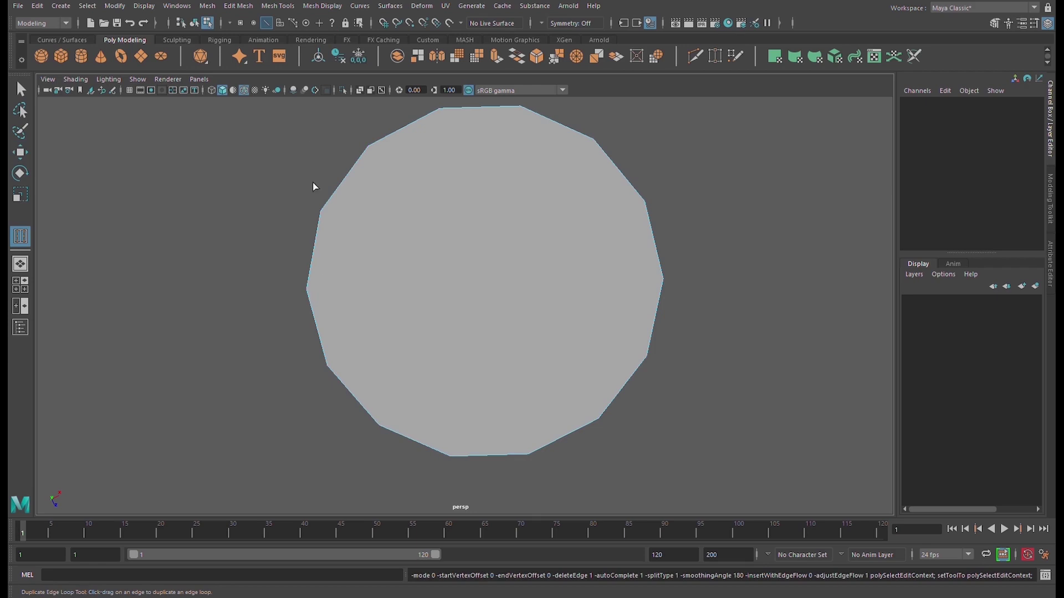
pyautogui.click(293, 9)
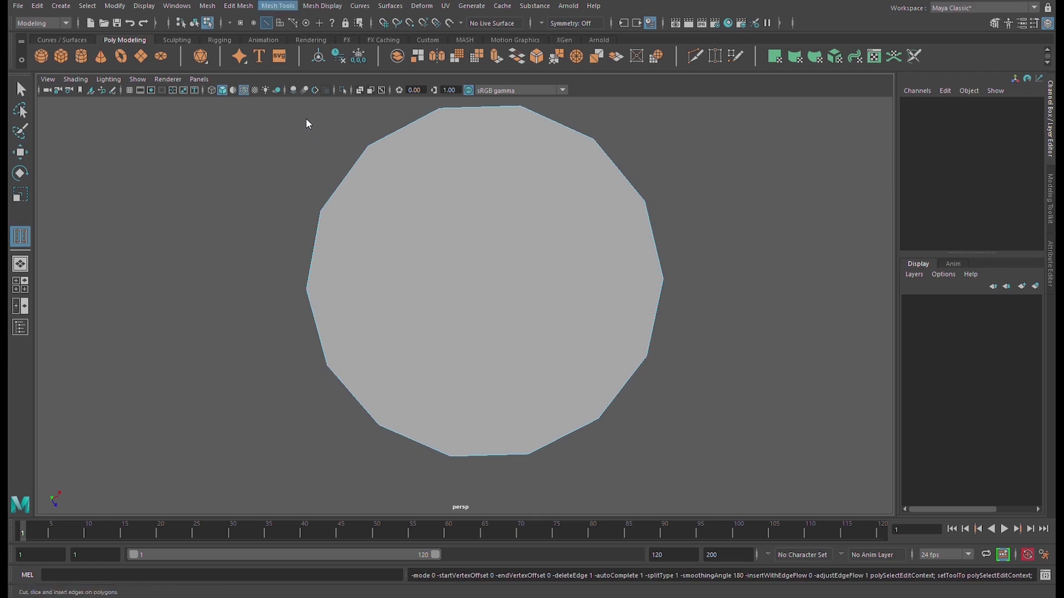
pyautogui.click(306, 118)
pyautogui.click(320, 211)
pyautogui.click(307, 290)
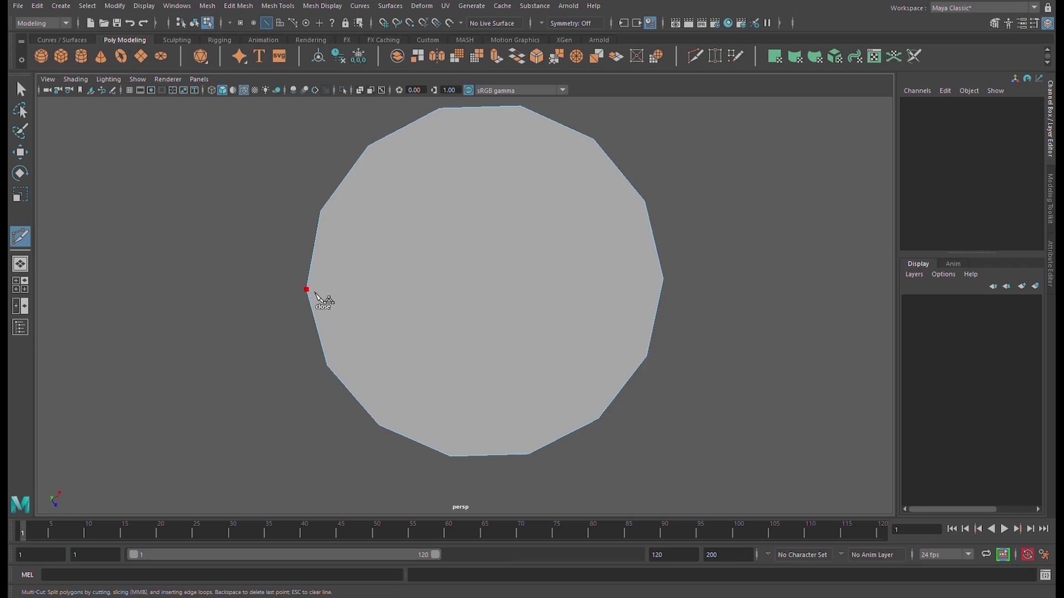
pyautogui.click(670, 283)
pyautogui.press('w')
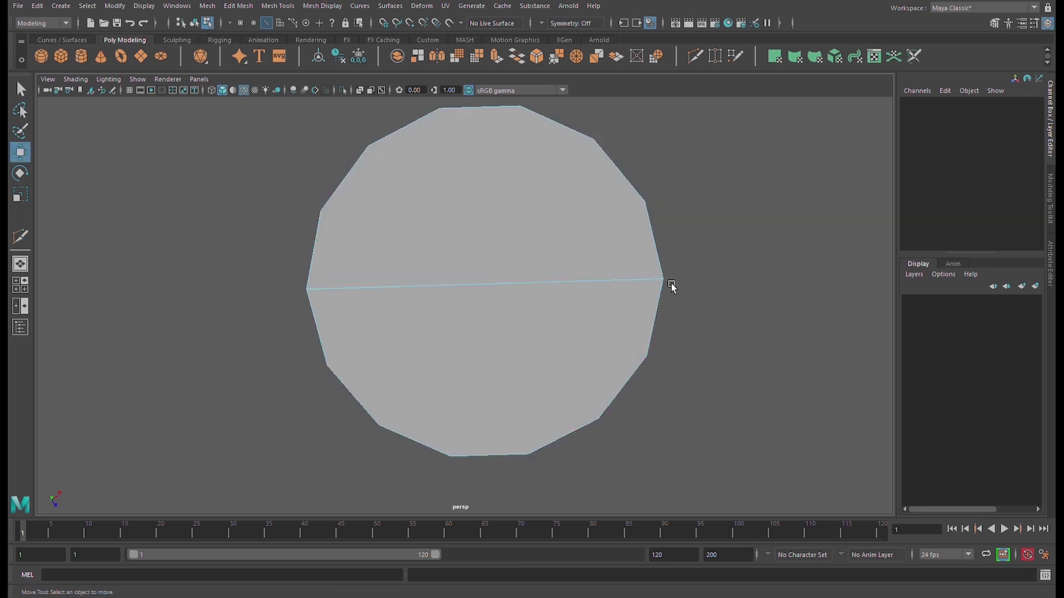
# Delete the dividing edge across the disc.
pyautogui.click(544, 322)
pyautogui.moveTo(544, 321)
pyautogui.keyDown('alt'); pyautogui.mouseDown()
pyautogui.moveTo(546, 302)
pyautogui.moveTo(646, 304)
pyautogui.moveTo(557, 264)
pyautogui.moveTo(546, 275)
pyautogui.moveTo(570, 301)
pyautogui.moveTo(563, 321)
pyautogui.mouseUp(); pyautogui.keyUp('alt')
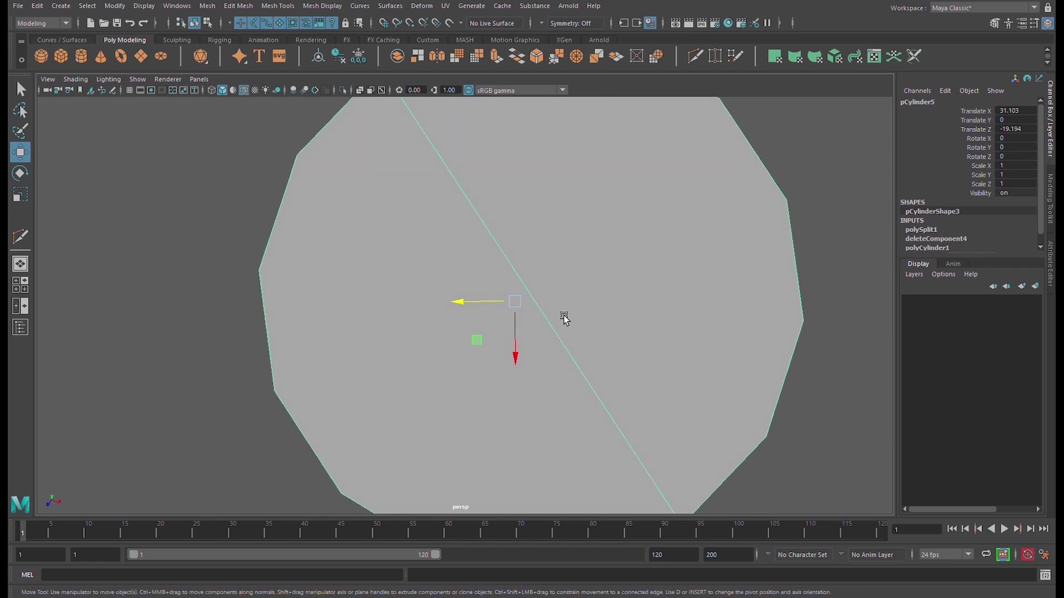
pyautogui.press('F10')
pyautogui.click(552, 335)
# Multi-Cut a new dividing edge across the disc between a different pair of opposite vertices.
pyautogui.click(20, 237)
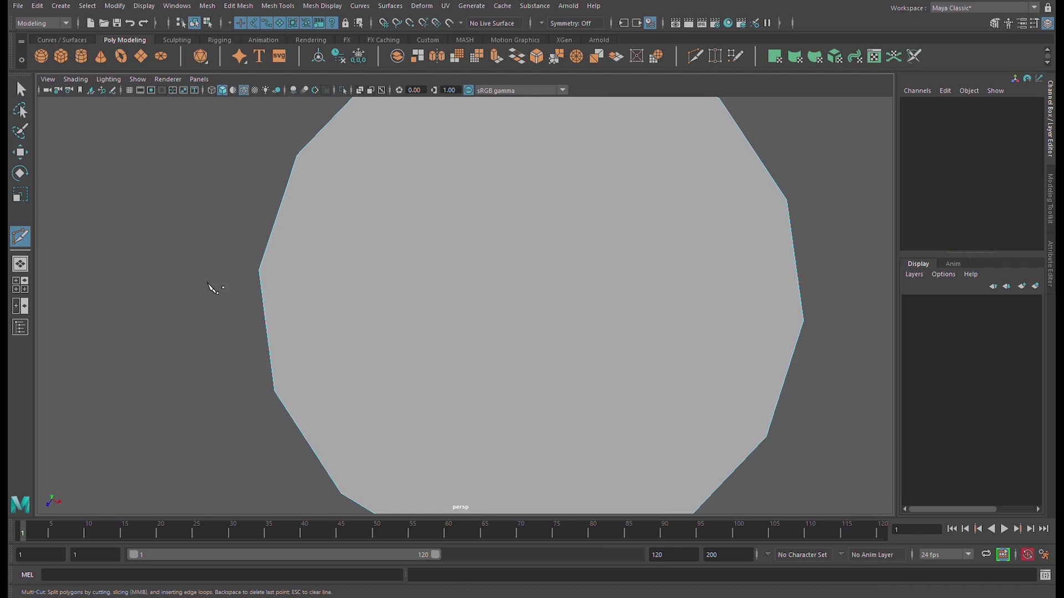
pyautogui.click(808, 328)
pyautogui.keyDown('alt'); pyautogui.moveTo(809, 330); pyautogui.dragTo(766, 317); pyautogui.keyUp('alt')
pyautogui.press('w')
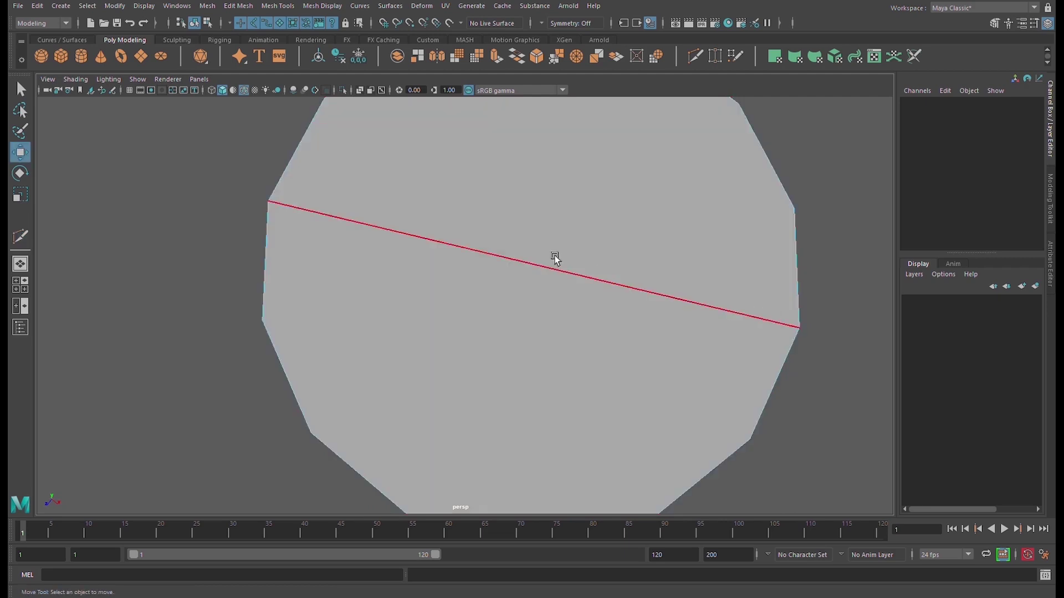
# Delete one half of the divided disc, keeping a half disc, and return to object mode.
pyautogui.keyDown('alt'); pyautogui.moveTo(625, 229); pyautogui.dragTo(649, 262); pyautogui.keyUp('alt')
pyautogui.press('F11')
pyautogui.click(468, 344)
pyautogui.press('Delete')
pyautogui.press('F8')
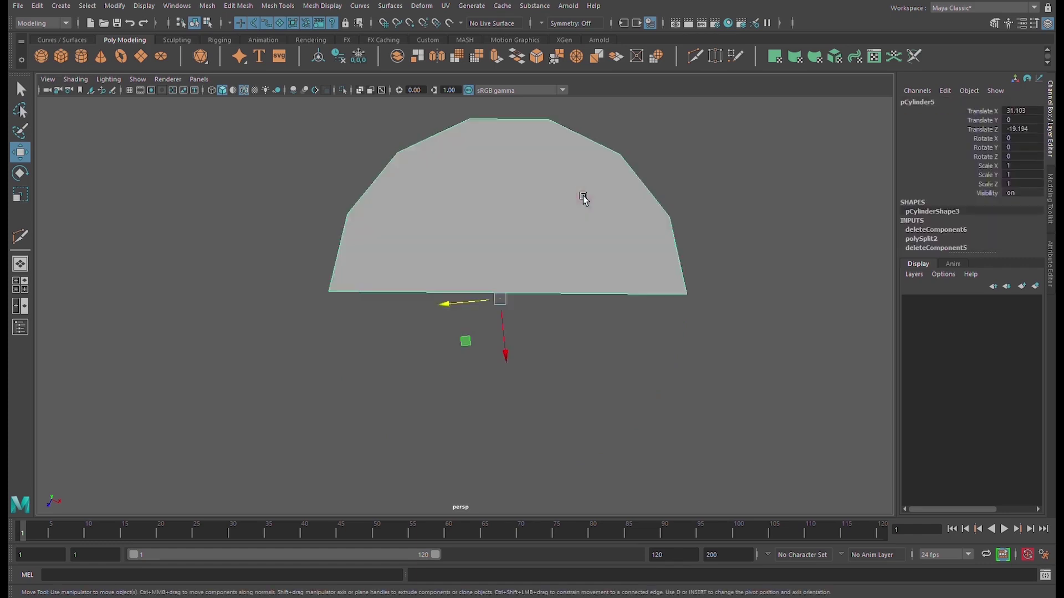
# Extrude the half disc's face, scaling it inward to leave a border all round and raising it slightly.
pyautogui.press('F11')
pyautogui.click(508, 214)
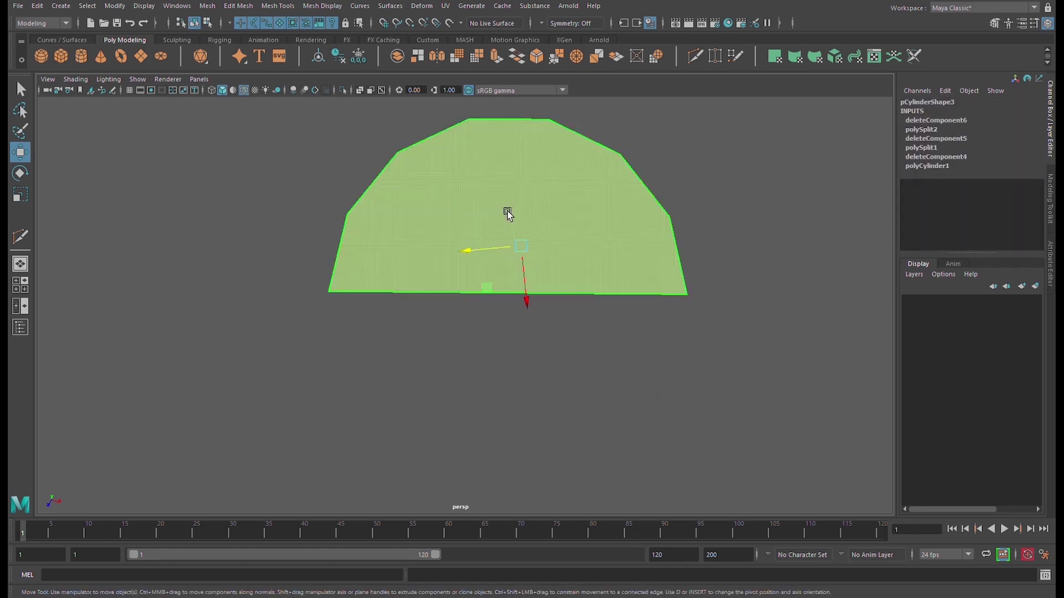
pyautogui.press('r')
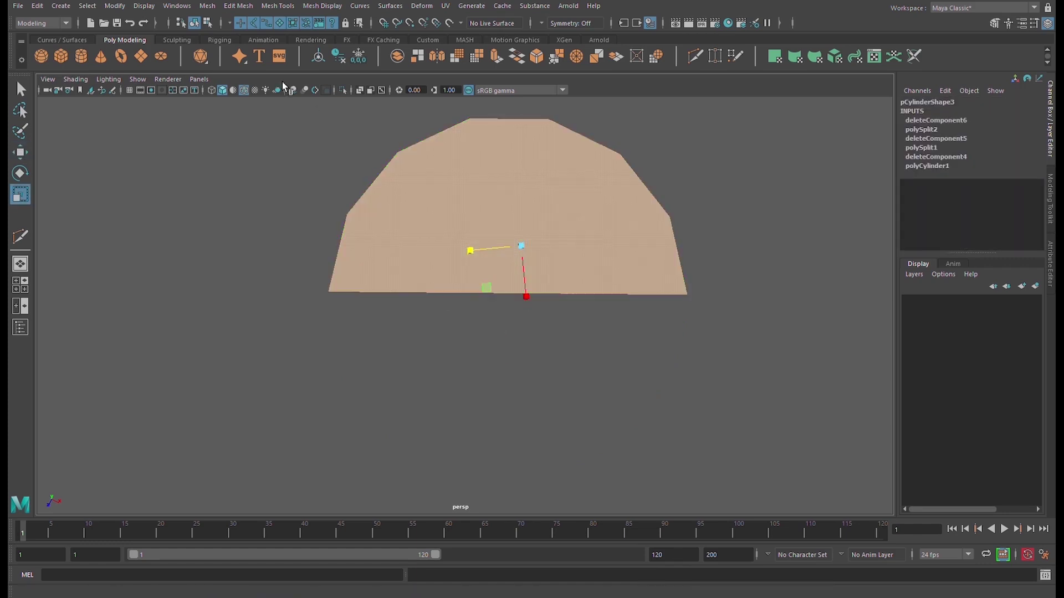
pyautogui.click(355, 56)
pyautogui.click(319, 56)
pyautogui.keyDown('alt'); pyautogui.moveTo(572, 309); pyautogui.dragTo(646, 300); pyautogui.keyUp('alt')
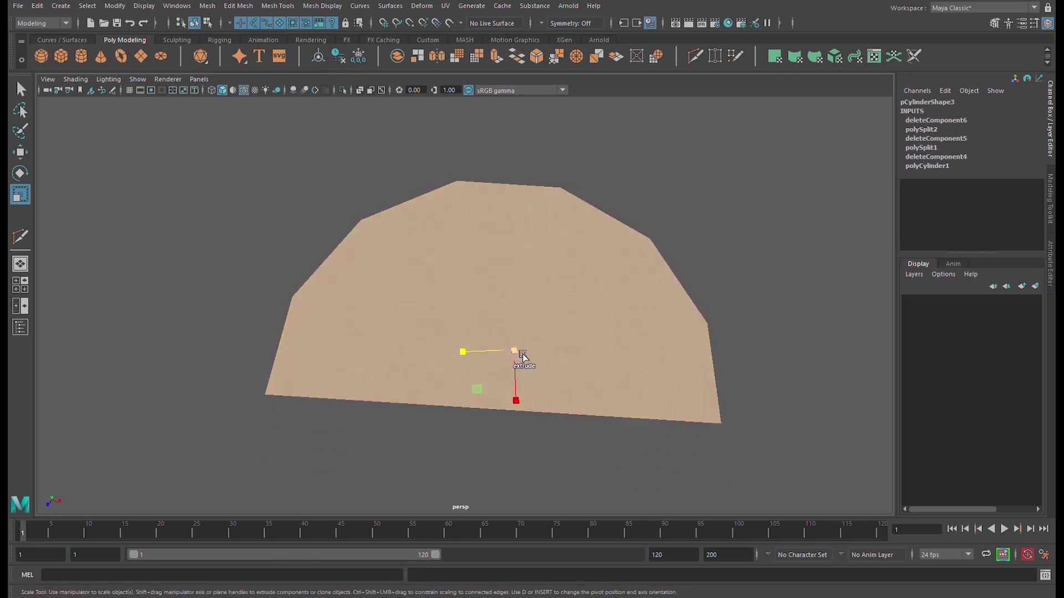
pyautogui.keyDown('shift'); pyautogui.moveTo(522, 356); pyautogui.dragTo(495, 353); pyautogui.keyUp('shift')
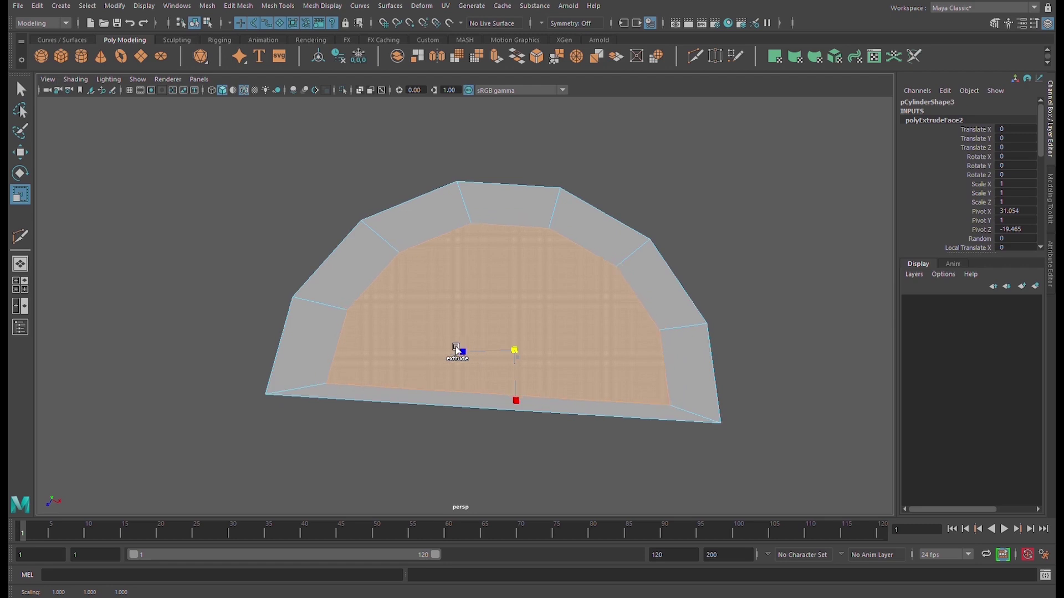
pyautogui.keyDown('alt'); pyautogui.moveTo(593, 361); pyautogui.dragTo(612, 332); pyautogui.keyUp('alt')
pyautogui.press('w')
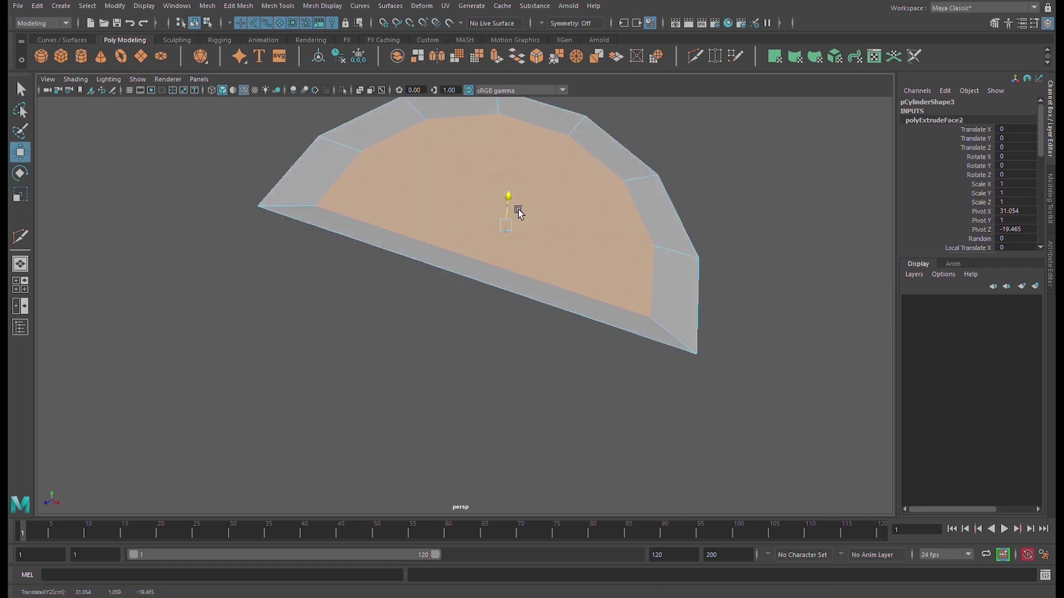
# Delete the underside face of the half disc and the narrow border face along its straight edge.
pyautogui.keyDown('alt'); pyautogui.moveTo(526, 212); pyautogui.dragTo(596, 253); pyautogui.keyUp('alt')
pyautogui.keyDown('alt'); pyautogui.moveTo(596, 253); pyautogui.dragTo(593, 347, button='middle'); pyautogui.keyUp('alt')
pyautogui.keyDown('alt'); pyautogui.moveTo(593, 347); pyautogui.dragTo(563, 287); pyautogui.keyUp('alt')
pyautogui.click(470, 308)
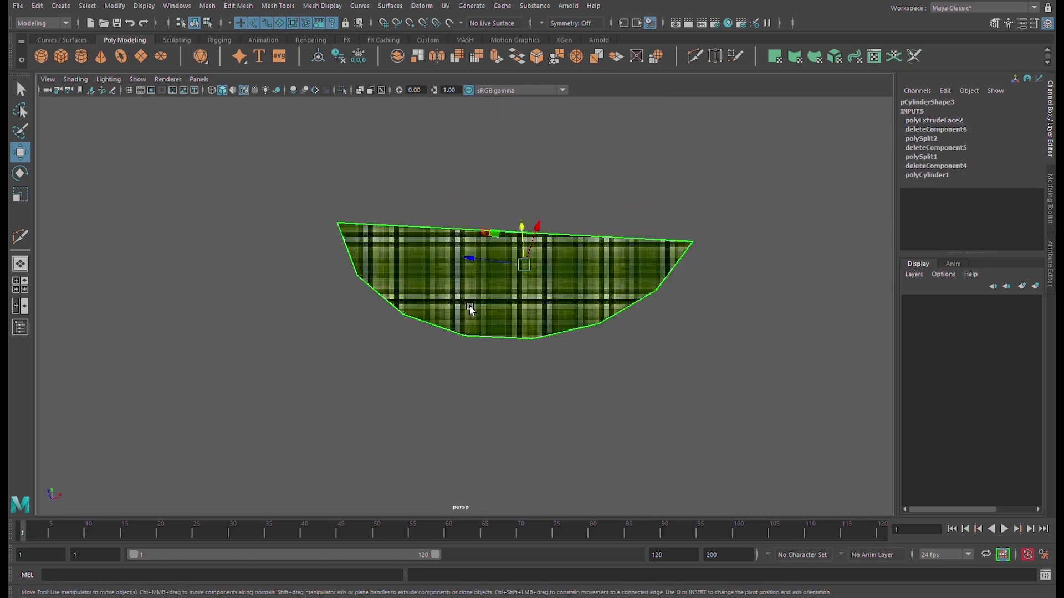
pyautogui.press('Delete')
pyautogui.keyDown('alt'); pyautogui.moveTo(485, 277); pyautogui.dragTo(510, 373); pyautogui.keyUp('alt')
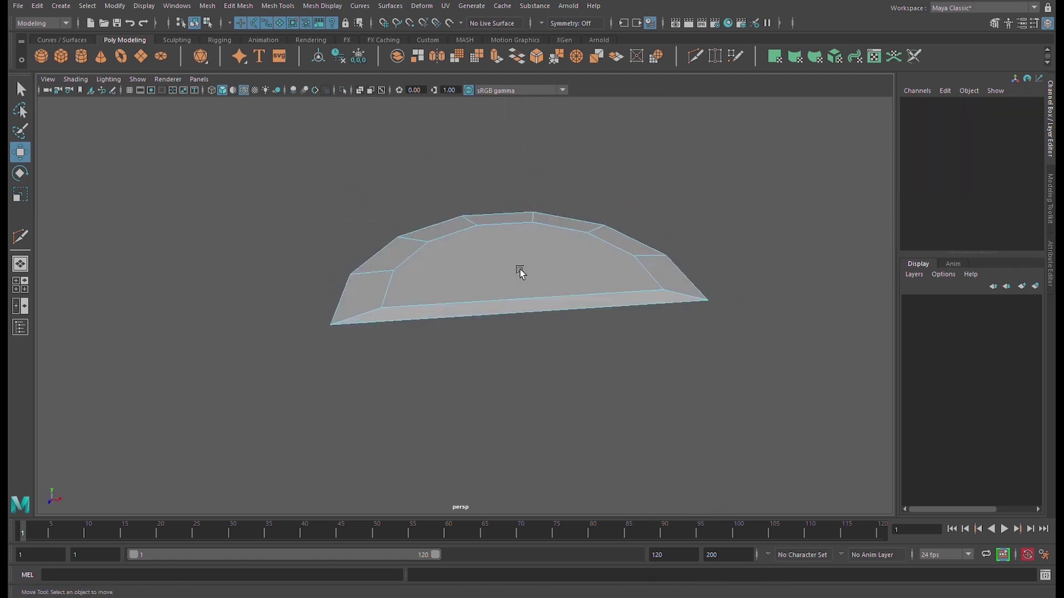
pyautogui.keyDown('alt'); pyautogui.moveTo(520, 270); pyautogui.dragTo(504, 344); pyautogui.keyUp('alt')
pyautogui.click(497, 374)
pyautogui.press('Delete')
# Select all remaining faces and scale them vertically until the half disc is completely flat.
pyautogui.press('\\')
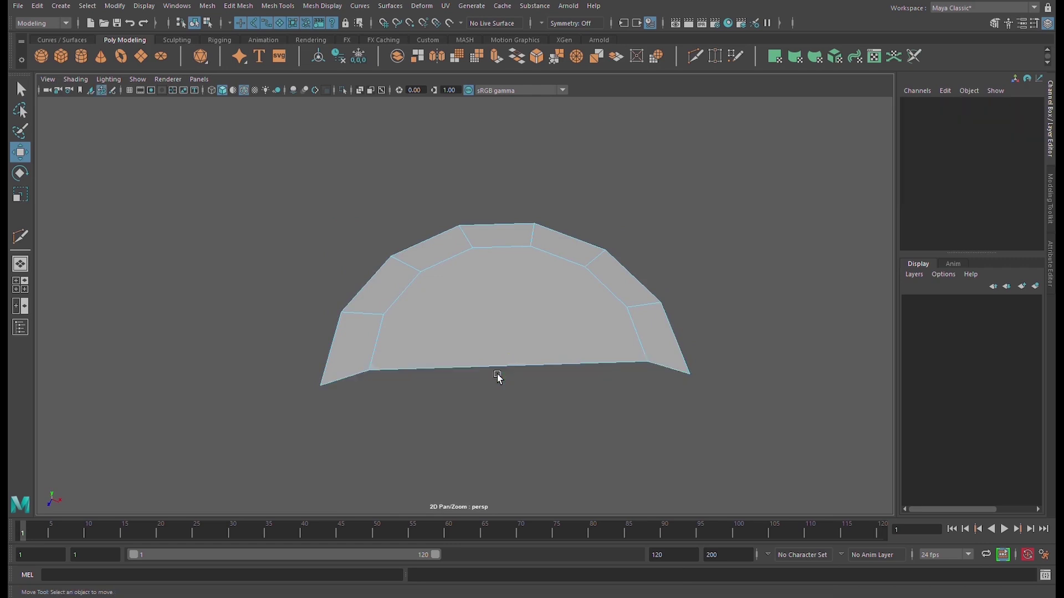
pyautogui.keyDown('alt'); pyautogui.moveTo(492, 344); pyautogui.dragTo(360, 199, button='right'); pyautogui.keyUp('alt')
pyautogui.click(522, 316)
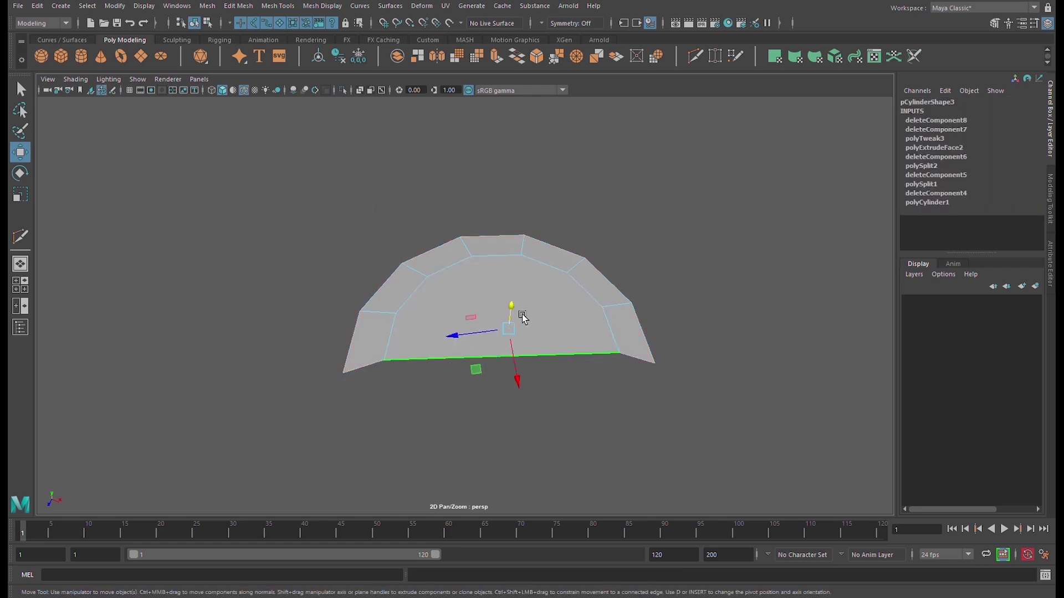
pyautogui.click(502, 310)
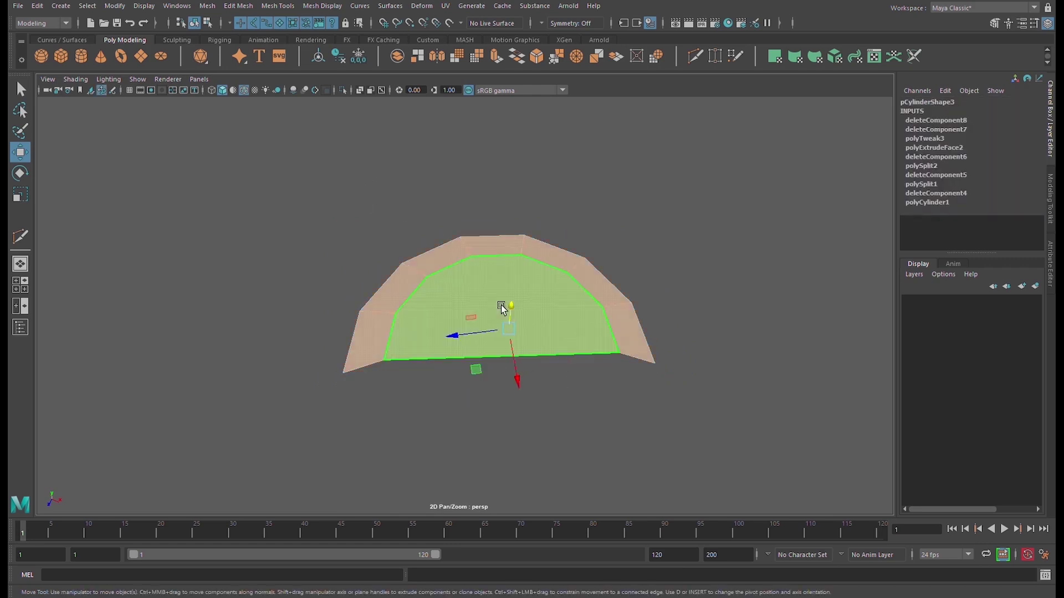
pyautogui.press('r')
pyautogui.keyDown('alt'); pyautogui.moveTo(524, 307); pyautogui.dragTo(522, 266); pyautogui.keyUp('alt')
pyautogui.keyDown('alt'); pyautogui.moveTo(522, 299); pyautogui.dragTo(694, 360, button='right'); pyautogui.keyUp('alt')
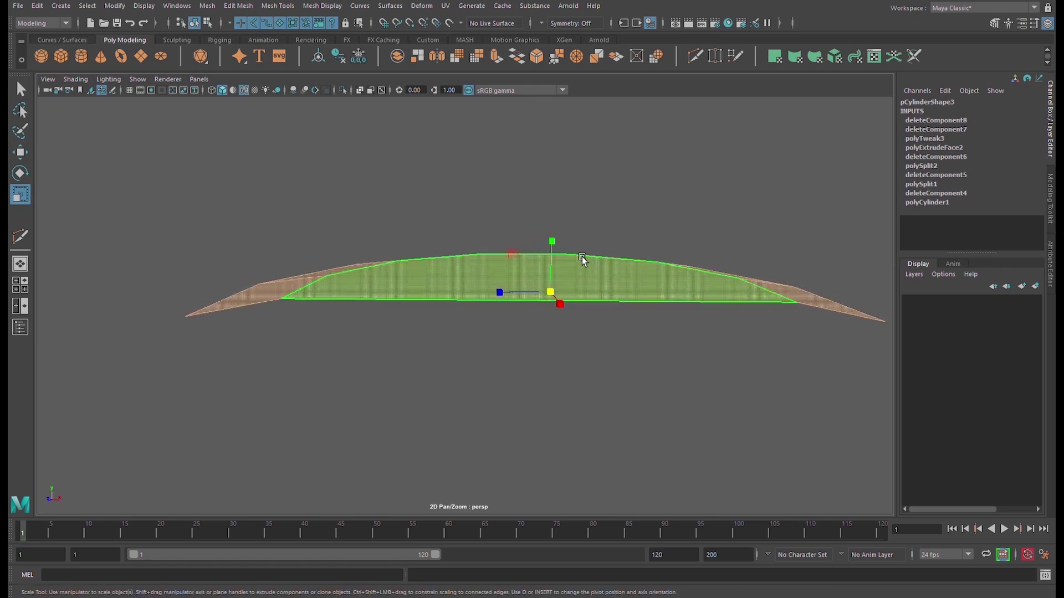
pyautogui.moveTo(552, 242); pyautogui.dragTo(603, 416)
pyautogui.scroll(-3, 551, 269)
pyautogui.keyDown('alt'); pyautogui.moveTo(552, 270); pyautogui.dragTo(536, 288); pyautogui.keyUp('alt')
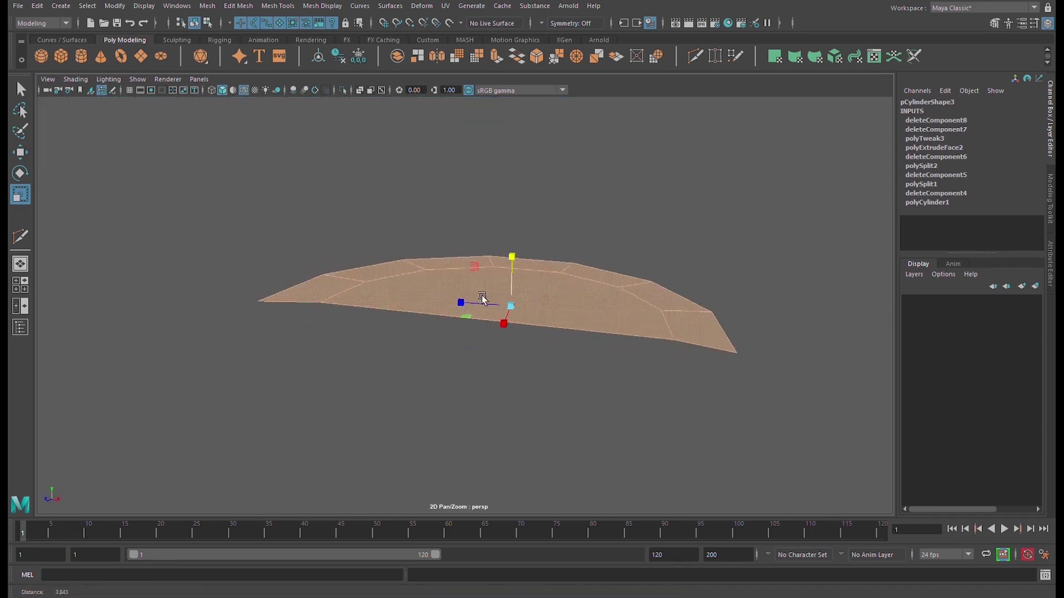
# Try to straighten the half disc's base by scaling its four bottom vertices into one line.
pyautogui.keyDown('alt'); pyautogui.moveTo(474, 286); pyautogui.dragTo(540, 293, button='right'); pyautogui.keyUp('alt')
pyautogui.keyDown('alt'); pyautogui.moveTo(545, 299); pyautogui.dragTo(582, 382); pyautogui.keyUp('alt')
pyautogui.keyDown('alt'); pyautogui.moveTo(572, 349); pyautogui.dragTo(553, 267, button='middle'); pyautogui.keyUp('alt')
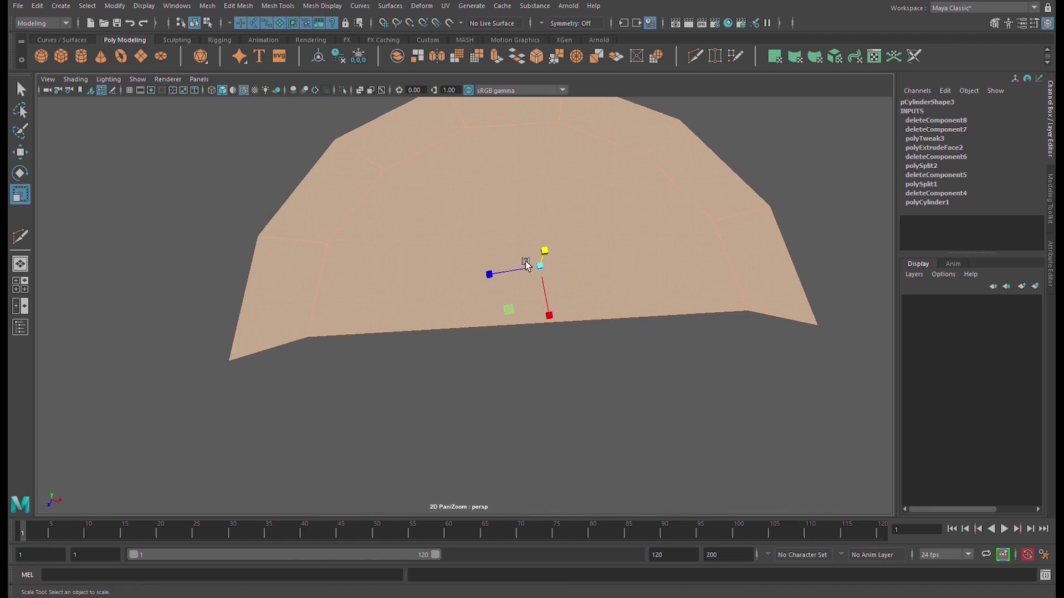
pyautogui.press('F9')
pyautogui.moveTo(140, 287); pyautogui.dragTo(493, 435)
pyautogui.keyDown('shift'); pyautogui.moveTo(689, 344); pyautogui.dragTo(904, 459); pyautogui.keyUp('shift')
pyautogui.moveTo(521, 420); pyautogui.dragTo(506, 325)
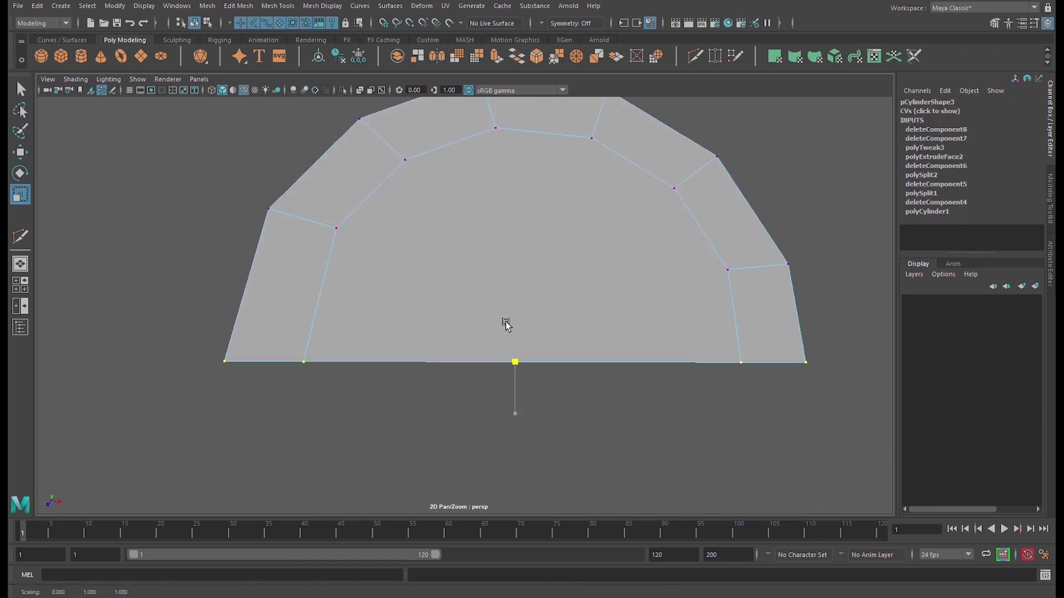
pyautogui.press('e')
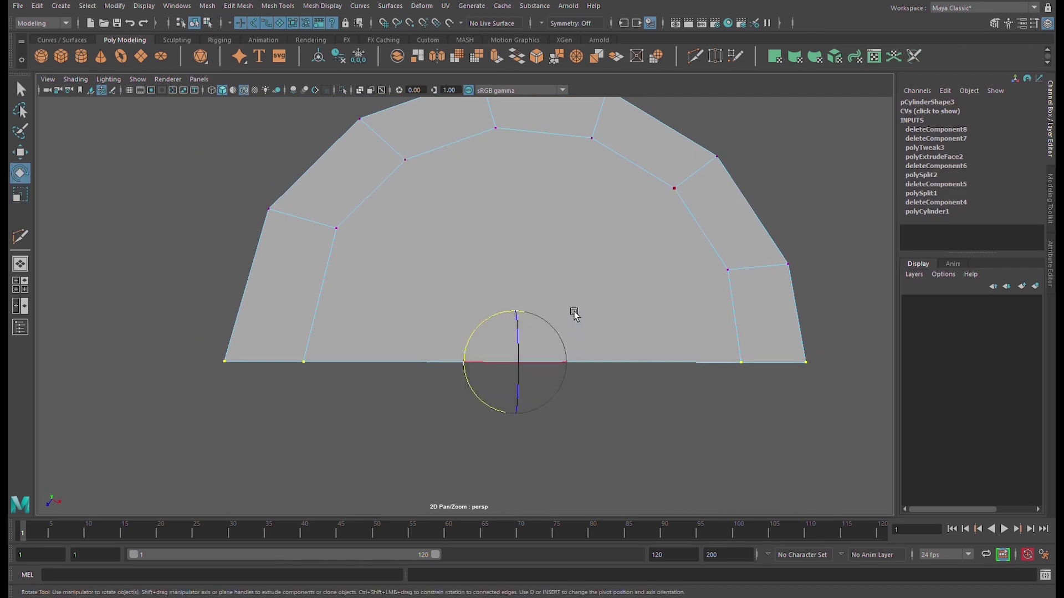
pyautogui.scroll(-3, 572, 311)
pyautogui.moveTo(288, 123); pyautogui.dragTo(702, 312)
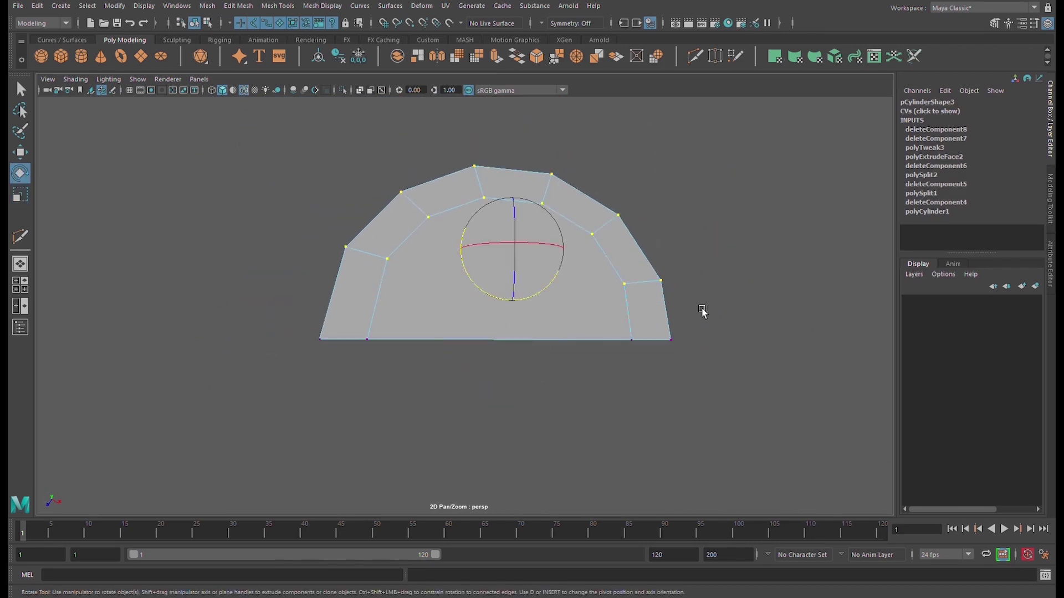
pyautogui.press('r')
pyautogui.moveTo(522, 308); pyautogui.dragTo(514, 259)
pyautogui.hotkey('ctrl', 'z')
pyautogui.hotkey('ctrl', 'z')
pyautogui.hotkey('ctrl', 'z')
# Select the two vertices at one end of the border, rotate the pivot orientation, and scale them to square off that end.
pyautogui.moveTo(306, 297); pyautogui.dragTo(396, 357)
pyautogui.press('e')
pyautogui.moveTo(358, 344); pyautogui.dragTo(359, 345)
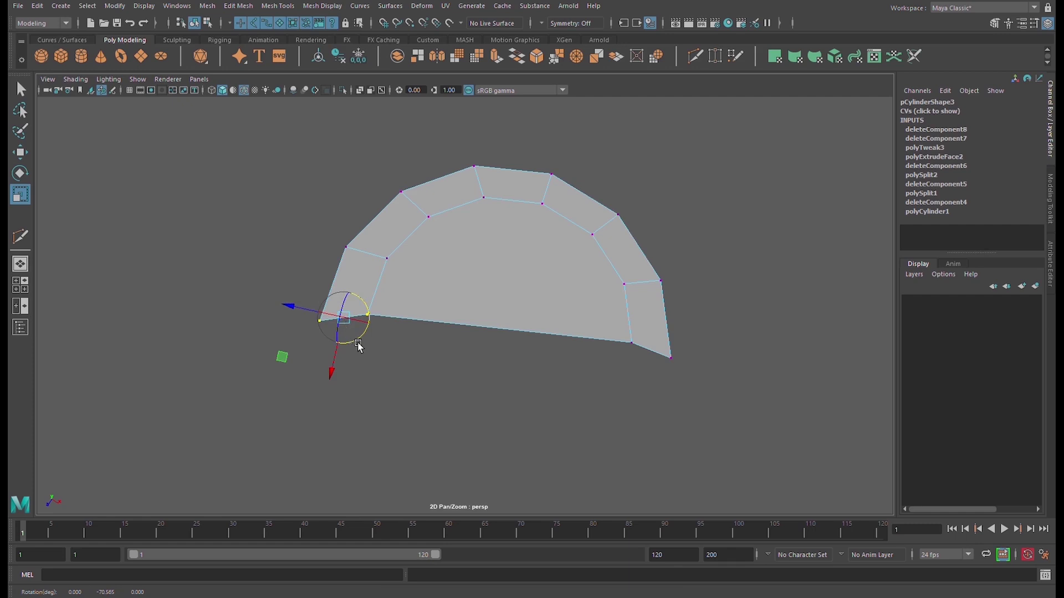
pyautogui.scroll(5, 358, 344)
pyautogui.keyDown('alt'); pyautogui.moveTo(358, 347); pyautogui.dragTo(560, 336, button='middle'); pyautogui.keyUp('alt')
pyautogui.scroll(2, 556, 364)
pyautogui.scroll(1, 556, 363)
pyautogui.moveTo(476, 350); pyautogui.dragTo(549, 232)
# Reorient the pivot for the two vertices at the border's opposite end and scale them level with each other.
pyautogui.scroll(-5, 577, 281)
pyautogui.keyDown('alt'); pyautogui.moveTo(644, 328); pyautogui.dragTo(548, 321, button='middle'); pyautogui.keyUp('alt')
pyautogui.moveTo(660, 322); pyautogui.dragTo(792, 434)
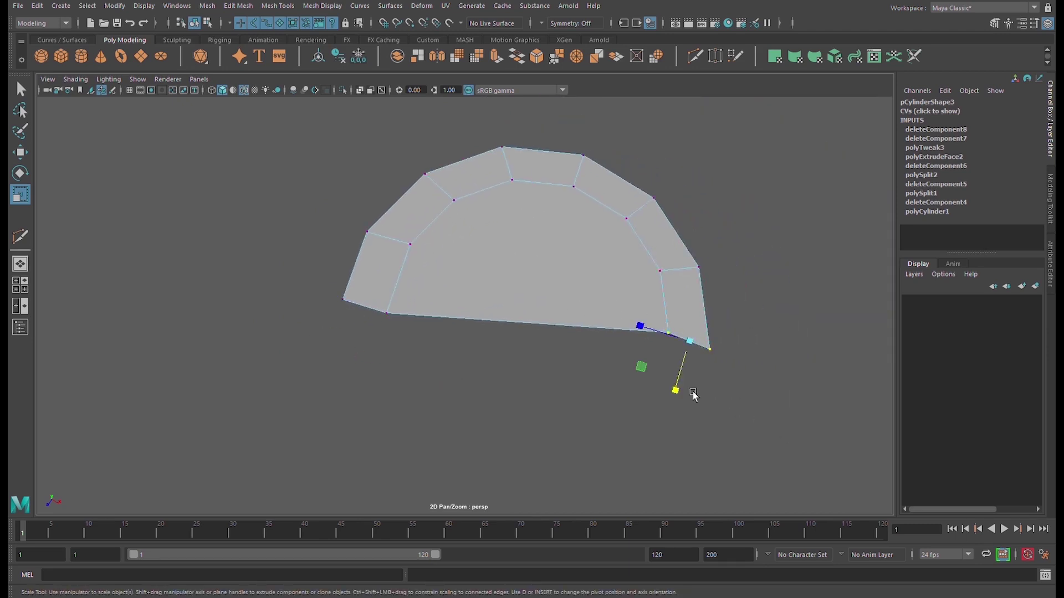
pyautogui.press('d')
pyautogui.moveTo(693, 356); pyautogui.dragTo(685, 370)
pyautogui.press('d')
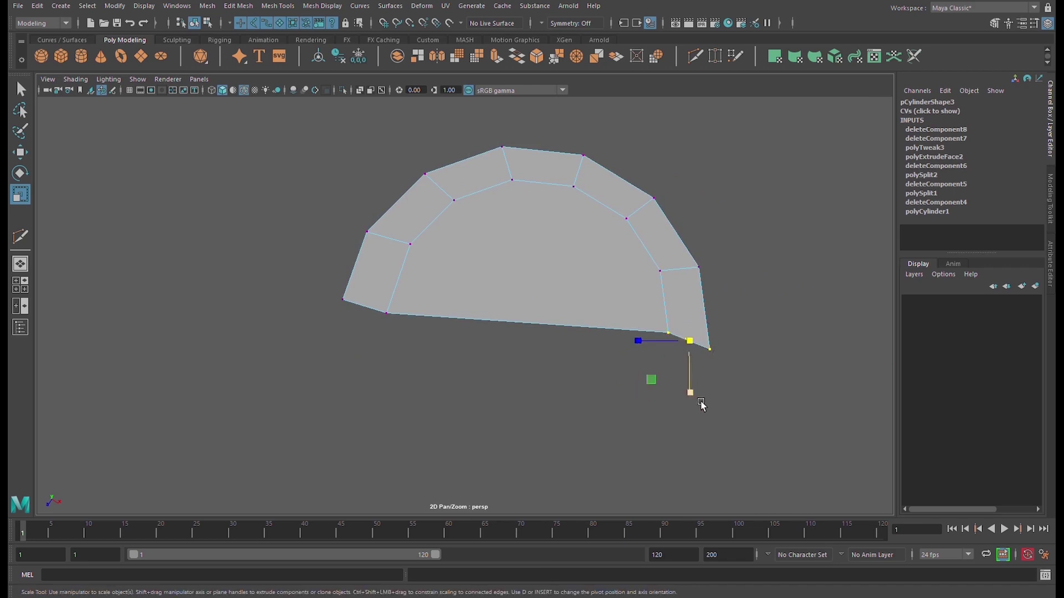
pyautogui.moveTo(701, 405); pyautogui.dragTo(704, 310)
# Scale the four base vertices into one straight line and rotate them slightly to match the arch's tilt.
pyautogui.moveTo(299, 292); pyautogui.dragTo(669, 432)
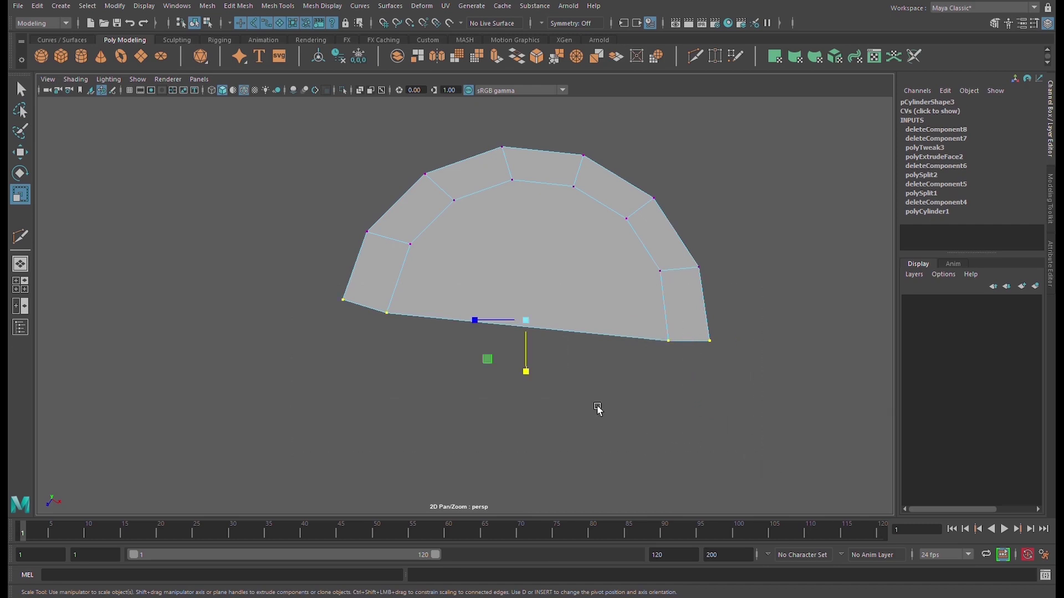
pyautogui.moveTo(534, 379); pyautogui.dragTo(536, 316)
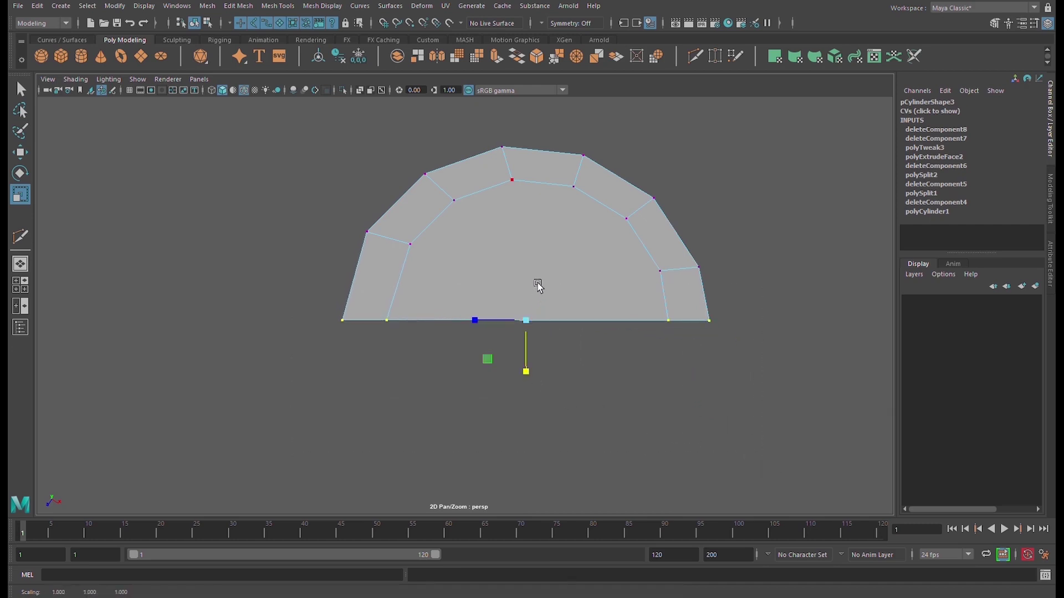
pyautogui.press('e')
pyautogui.moveTo(520, 368); pyautogui.dragTo(512, 368)
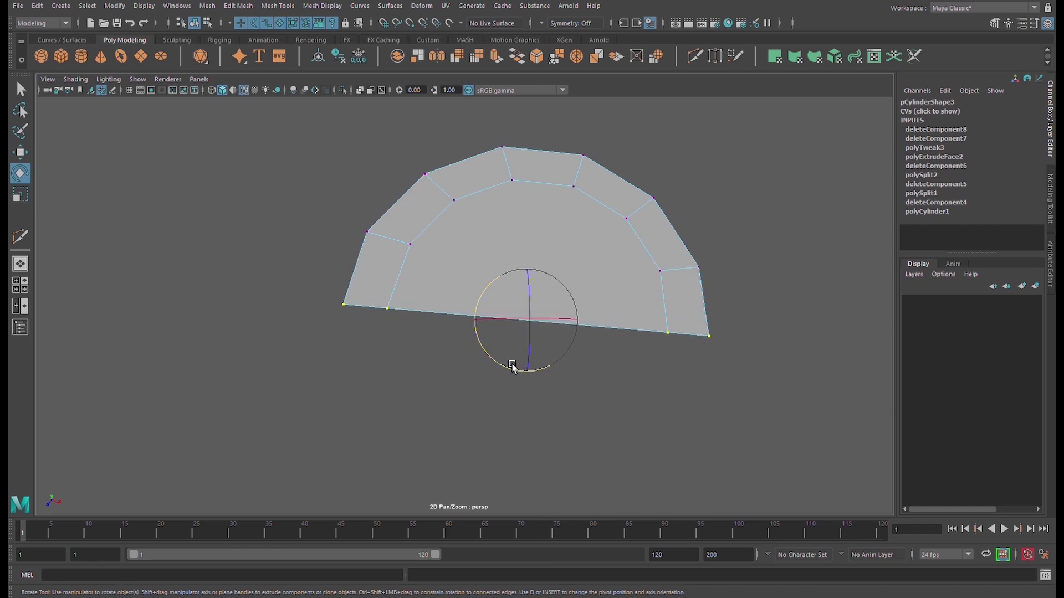
# Rotate the pivot orientation of the base vertices to line up with the slanted base edge.
pyautogui.press('w')
pyautogui.press('d')
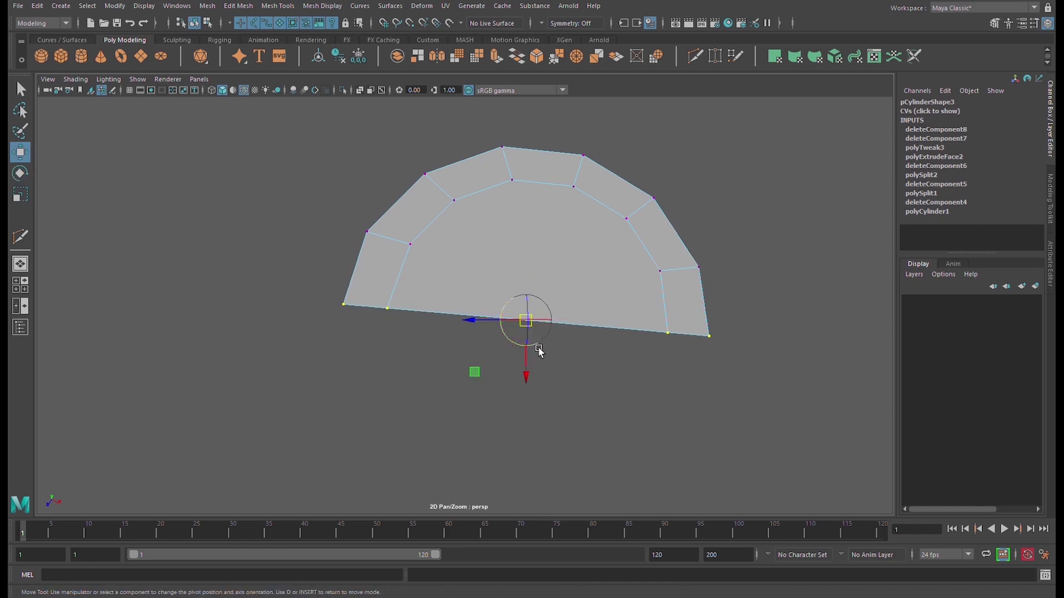
pyautogui.moveTo(527, 347); pyautogui.dragTo(524, 344)
pyautogui.scroll(5, 526, 332)
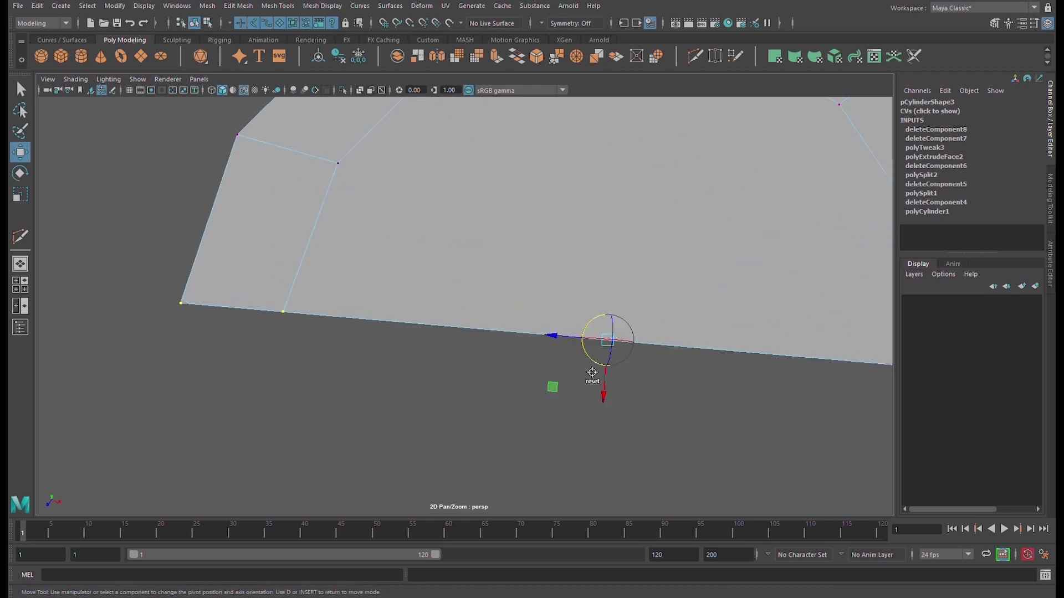
pyautogui.scroll(-5, 600, 365)
pyautogui.press('q')
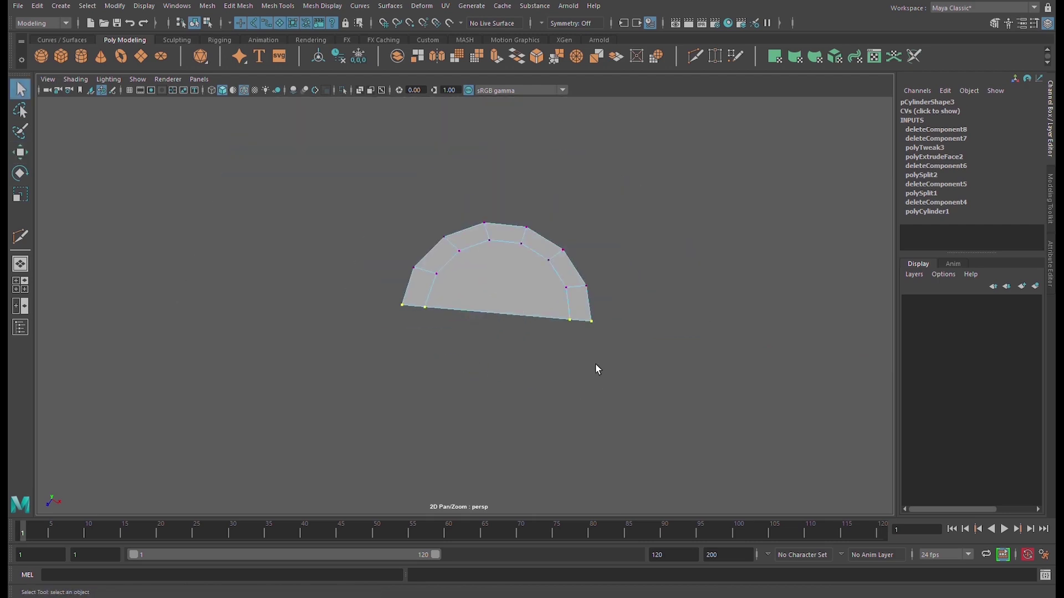
pyautogui.press('w')
# Delete the large inner face of the half disc, leaving only the arch-shaped border.
pyautogui.keyDown('alt'); pyautogui.moveTo(559, 333); pyautogui.dragTo(560, 255); pyautogui.keyUp('alt')
pyautogui.moveTo(549, 270); pyautogui.dragTo(550, 288, button='right')
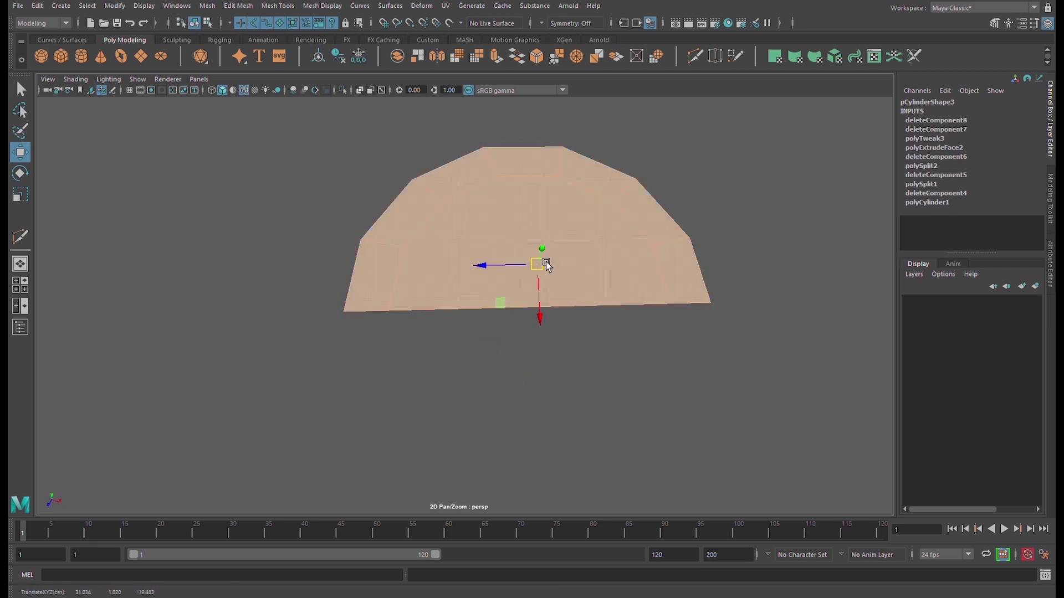
pyautogui.moveTo(546, 239)
pyautogui.keyDown('alt'); pyautogui.mouseDown()
pyautogui.moveTo(553, 168)
pyautogui.moveTo(559, 256)
pyautogui.mouseUp(); pyautogui.keyUp('alt')
pyautogui.click(568, 262)
pyautogui.press('Delete')
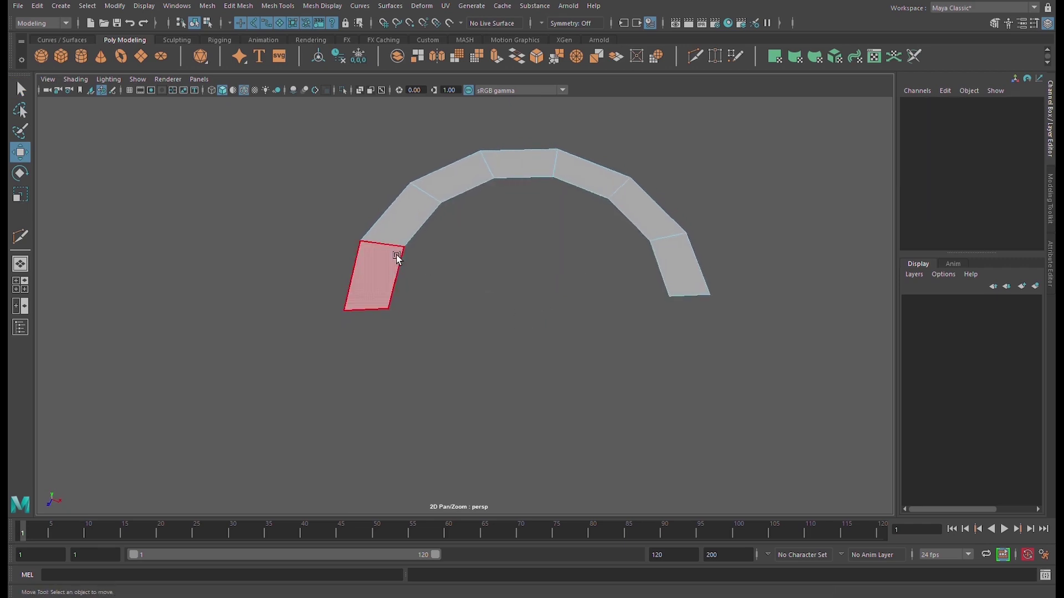
# Extrude the arch's two end edges into long straight legs and scale the new ends flush with each other.
pyautogui.click(380, 311)
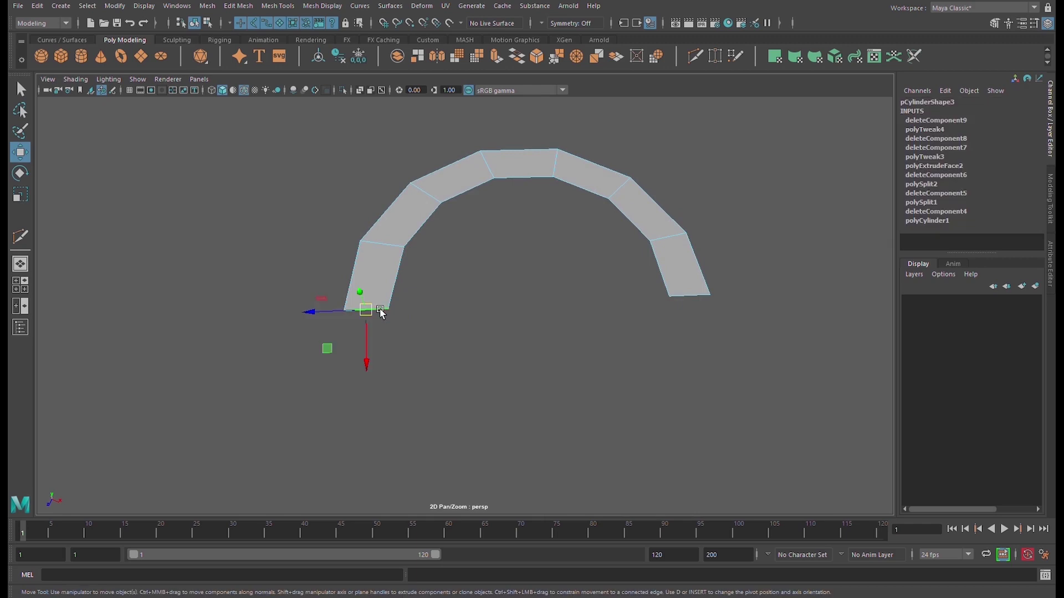
pyautogui.keyDown('shift'); pyautogui.click(701, 297); pyautogui.keyUp('shift')
pyautogui.keyDown('alt'); pyautogui.moveTo(706, 300); pyautogui.dragTo(579, 357); pyautogui.keyUp('alt')
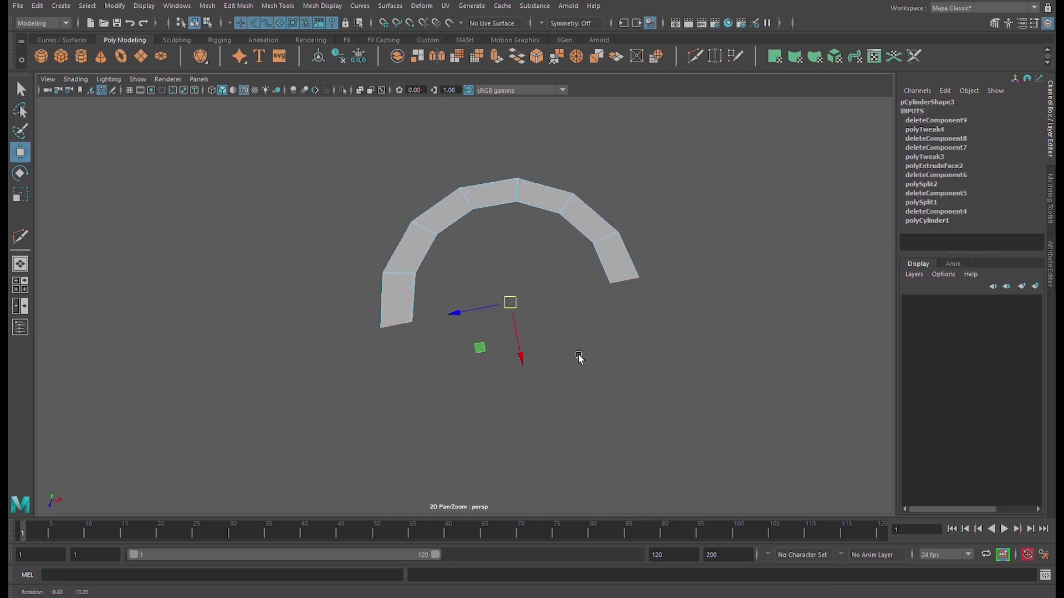
pyautogui.keyDown('alt'); pyautogui.moveTo(581, 327); pyautogui.dragTo(530, 292, button='middle'); pyautogui.keyUp('alt')
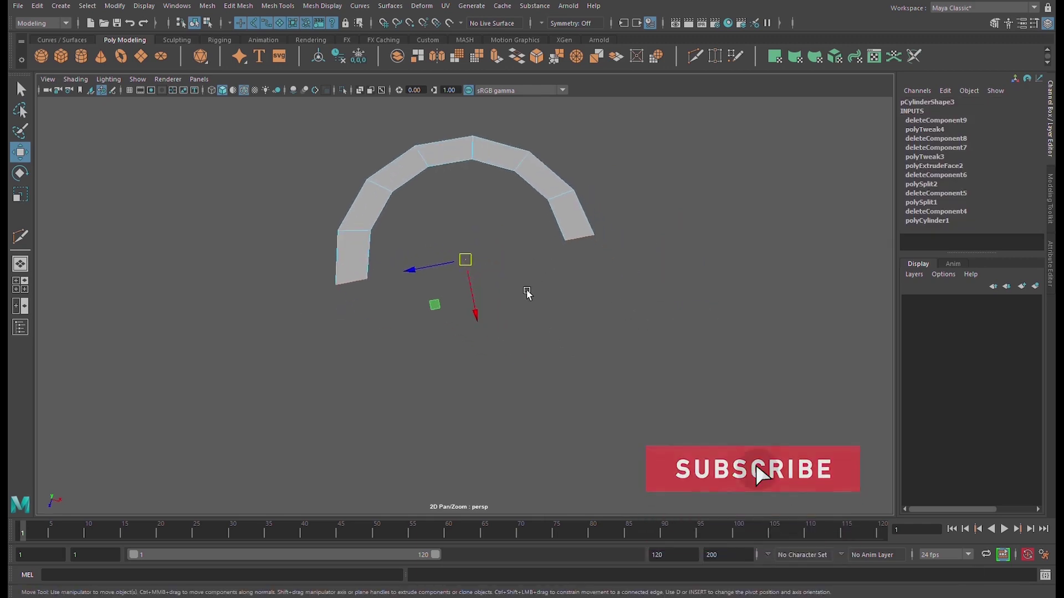
pyautogui.hotkey('ctrl', 'e')
pyautogui.moveTo(496, 332); pyautogui.dragTo(549, 450)
pyautogui.press('r')
pyautogui.moveTo(509, 482); pyautogui.dragTo(531, 268)
# Return to object mode, then delete the arch's history, freeze its transformations and centre its pivot.
pyautogui.scroll(-3, 533, 272)
pyautogui.keyDown('alt'); pyautogui.moveTo(567, 301); pyautogui.dragTo(618, 338); pyautogui.keyUp('alt')
pyautogui.press('F8')
pyautogui.keyDown('alt'); pyautogui.moveTo(503, 250); pyautogui.dragTo(532, 200); pyautogui.keyUp('alt')
pyautogui.click(364, 56)
pyautogui.click(340, 59)
pyautogui.click(320, 58)
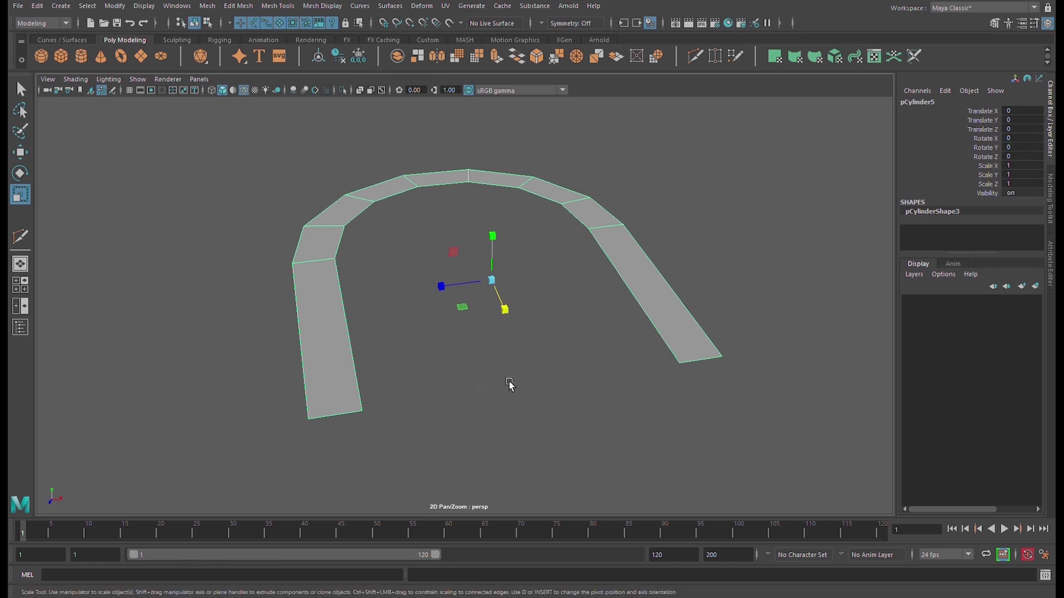
# Duplicate the arch and offset the copy to Translate X 1.004 and Translate Z 1.983.
pyautogui.keyDown('alt'); pyautogui.moveTo(517, 296); pyautogui.dragTo(607, 335); pyautogui.keyUp('alt')
pyautogui.press('w')
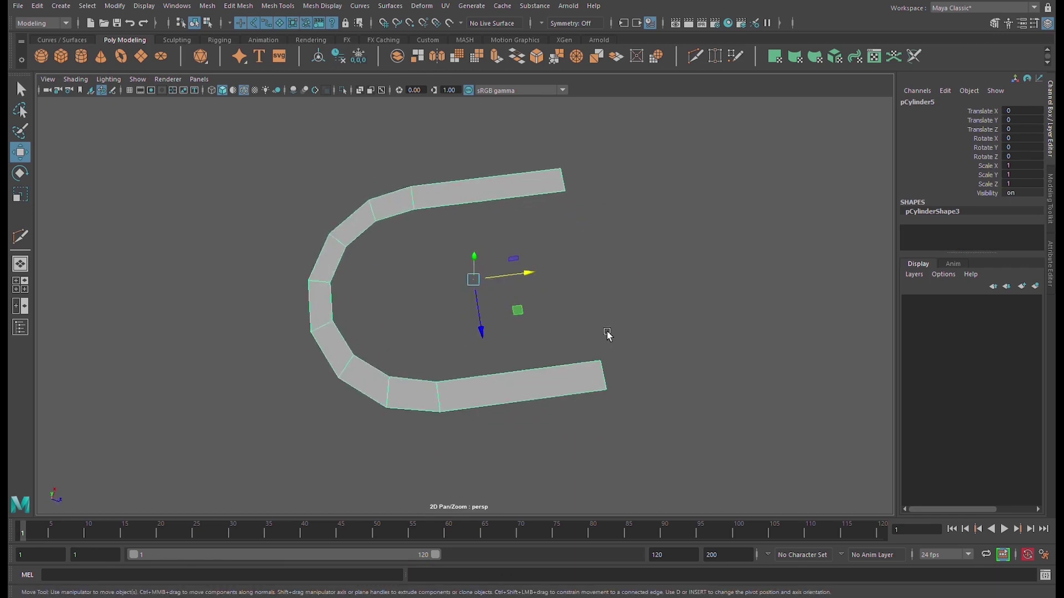
pyautogui.moveTo(510, 284)
pyautogui.keyDown('shift'); pyautogui.mouseDown()
pyautogui.moveTo(787, 283)
pyautogui.moveTo(641, 302)
pyautogui.mouseUp(); pyautogui.keyUp('shift')
pyautogui.keyDown('alt'); pyautogui.moveTo(641, 302); pyautogui.dragTo(613, 231, button='middle'); pyautogui.keyUp('alt')
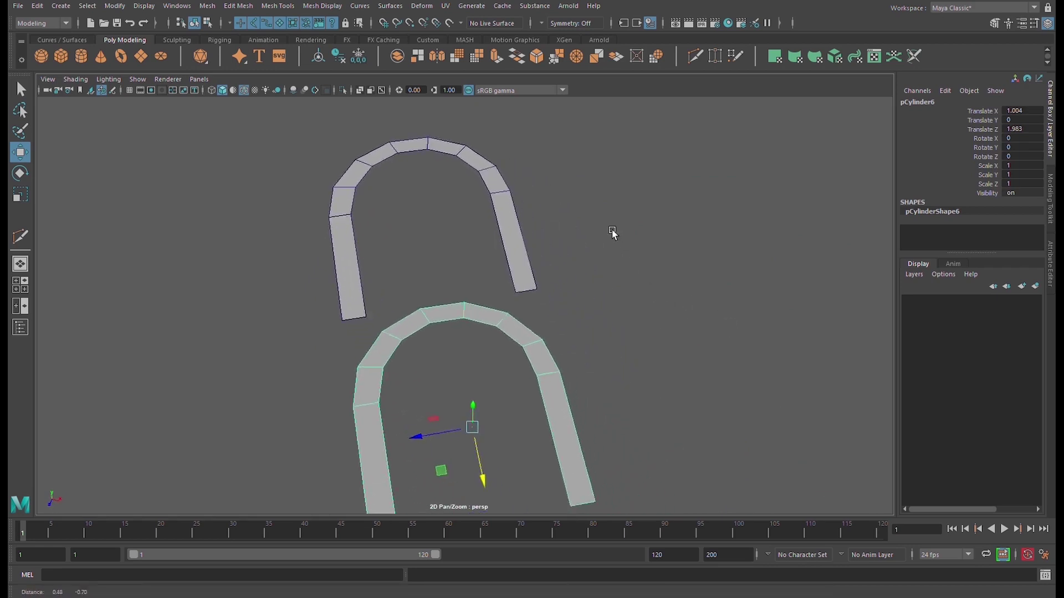
# Mirror the duplicated arch by setting its Scale X to -1.
pyautogui.keyDown('alt'); pyautogui.moveTo(548, 360); pyautogui.dragTo(580, 351); pyautogui.keyUp('alt')
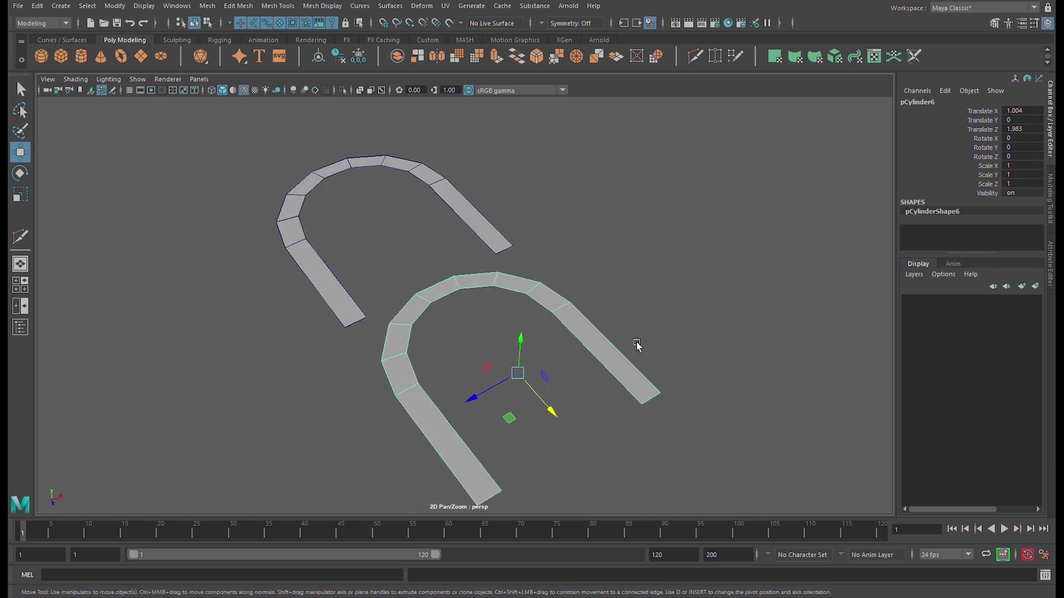
pyautogui.doubleClick(1029, 168)
pyautogui.press('Return')
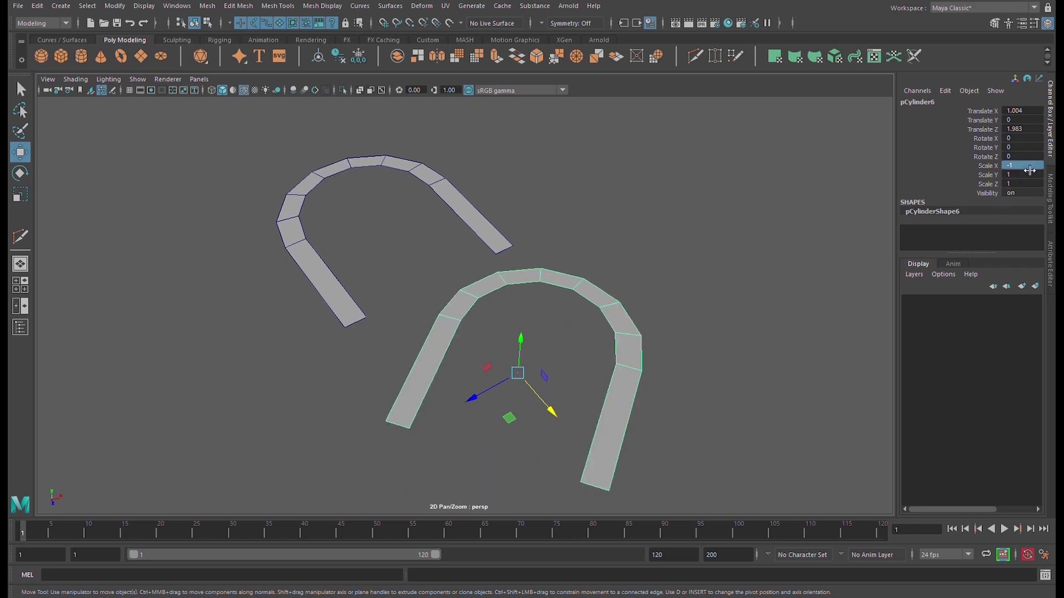
# Rotate the mirrored arch to Rotate Y -127.128 and move it to Translate X 0.79, Z 1.56, bringing its legs to the original arch's legs.
pyautogui.keyDown('alt'); pyautogui.moveTo(346, 397); pyautogui.dragTo(585, 254); pyautogui.keyUp('alt')
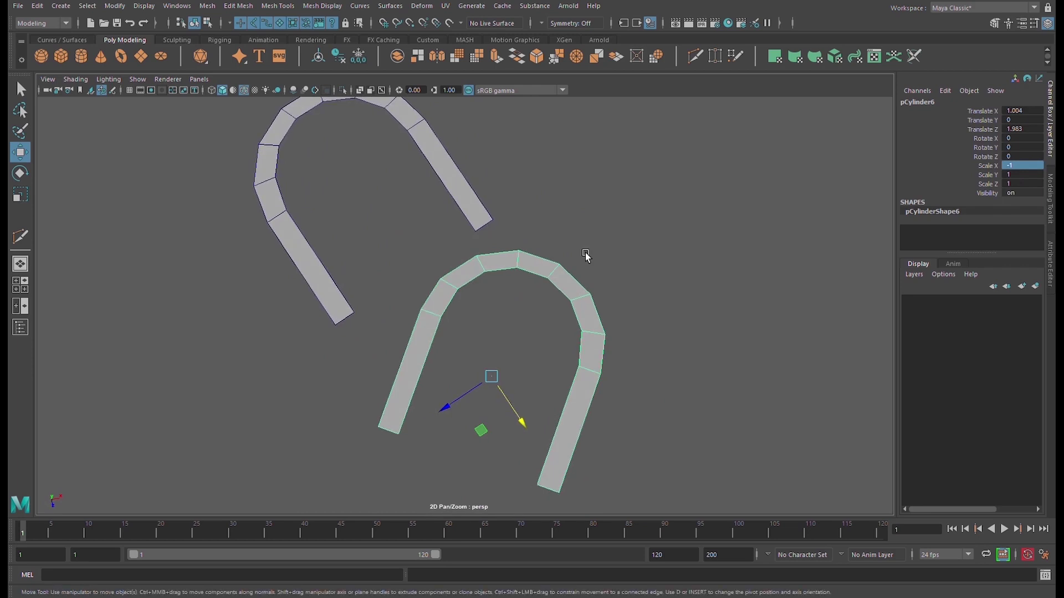
pyautogui.press('e')
pyautogui.moveTo(516, 337); pyautogui.dragTo(460, 391)
pyautogui.press('w')
pyautogui.press('e')
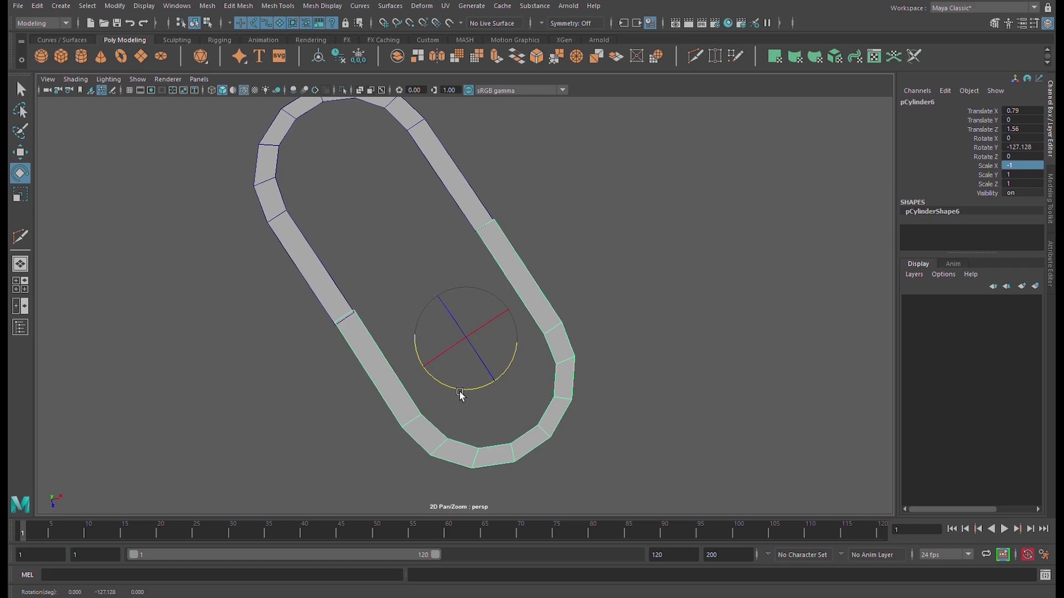
pyautogui.press('w')
pyautogui.click(497, 369)
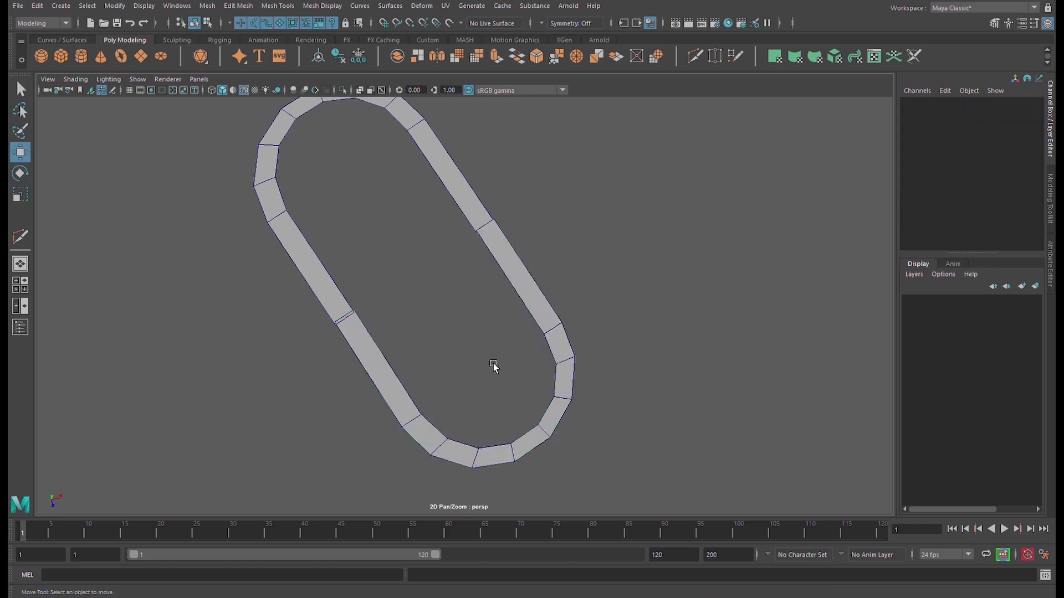
# Snap the pivot of the mirrored arch to the inner corner vertex at the end of its leg.
pyautogui.scroll(5, 372, 326)
pyautogui.click(197, 361)
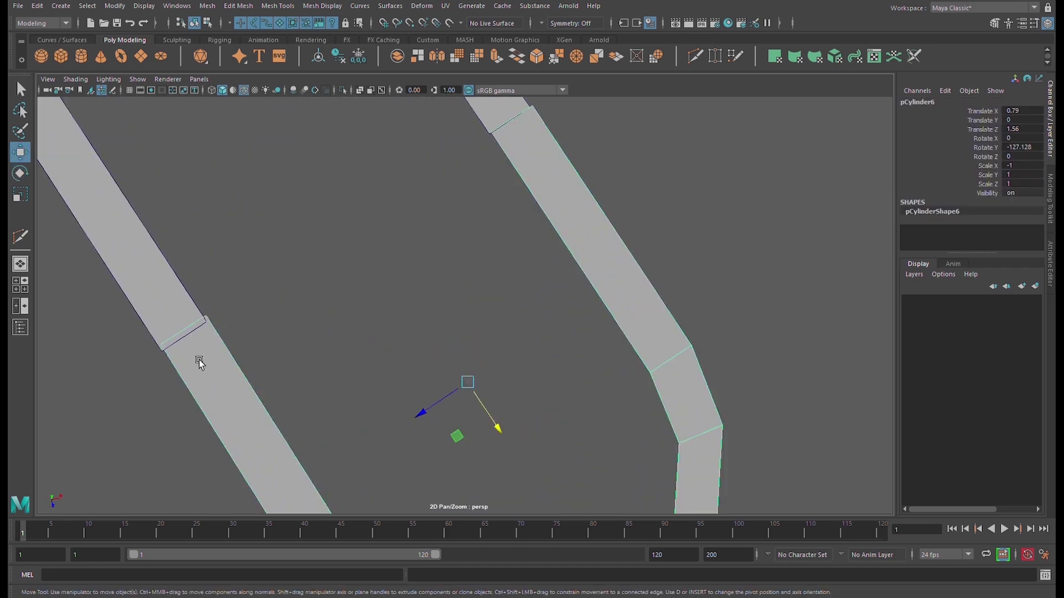
pyautogui.press('d')
pyautogui.press('v')
pyautogui.moveTo(480, 397); pyautogui.dragTo(289, 350)
pyautogui.hotkey('ctrl', 'z')
pyautogui.press('v')
pyautogui.moveTo(468, 382); pyautogui.dragTo(470, 383)
pyautogui.moveTo(470, 384); pyautogui.dragTo(376, 337, button='middle')
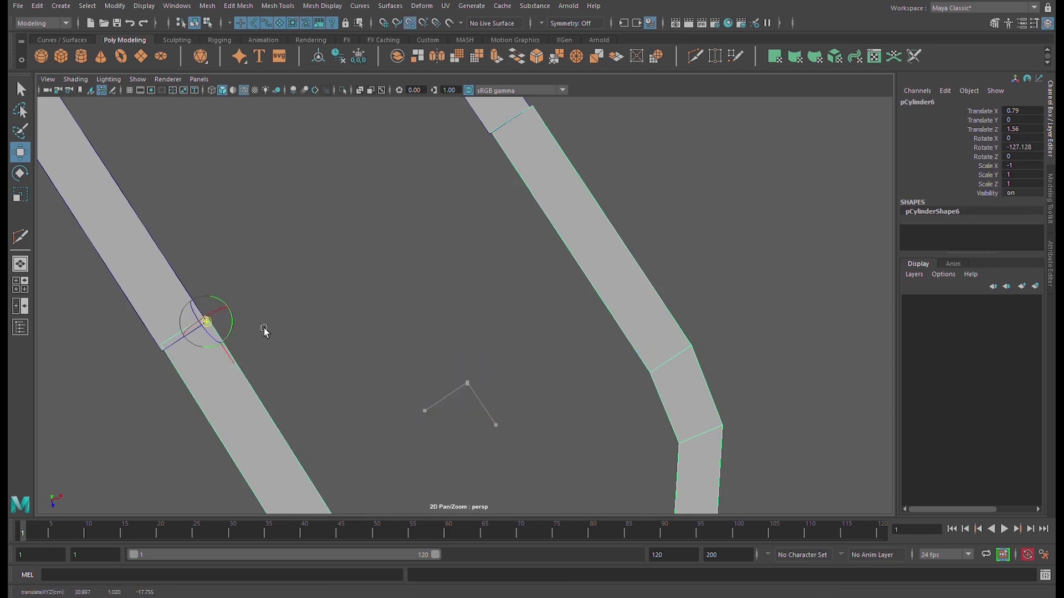
pyautogui.press('d')
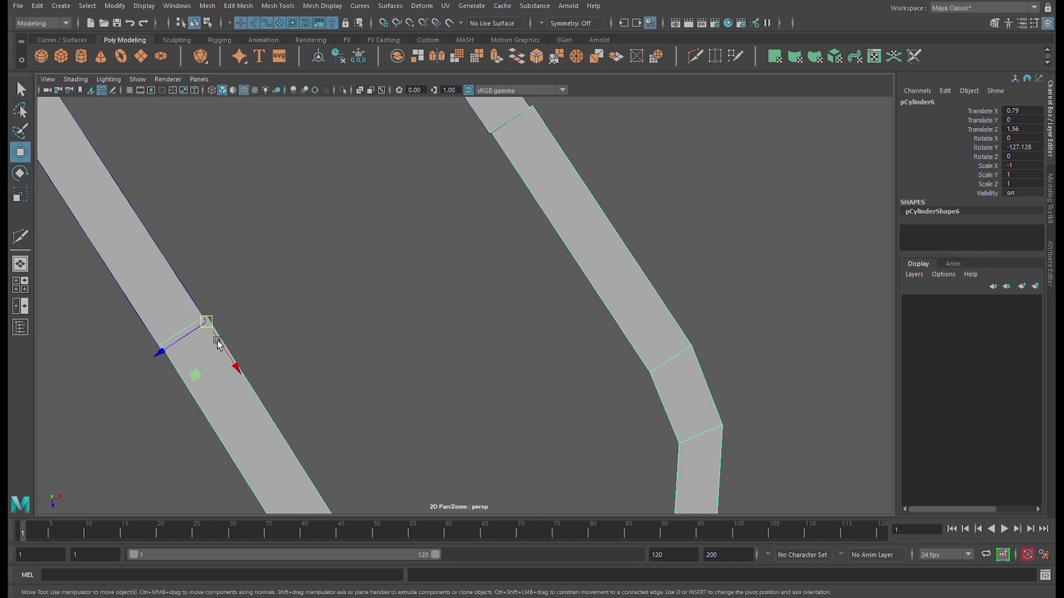
# Snap the mirrored arch by its pivot corner onto the matching leg corner of the original arch, at Translate Z 1.589.
pyautogui.press('d')
pyautogui.moveTo(216, 328); pyautogui.dragTo(218, 320, button='middle')
pyautogui.press('d')
pyautogui.press('v')
pyautogui.moveTo(222, 321); pyautogui.dragTo(462, 359)
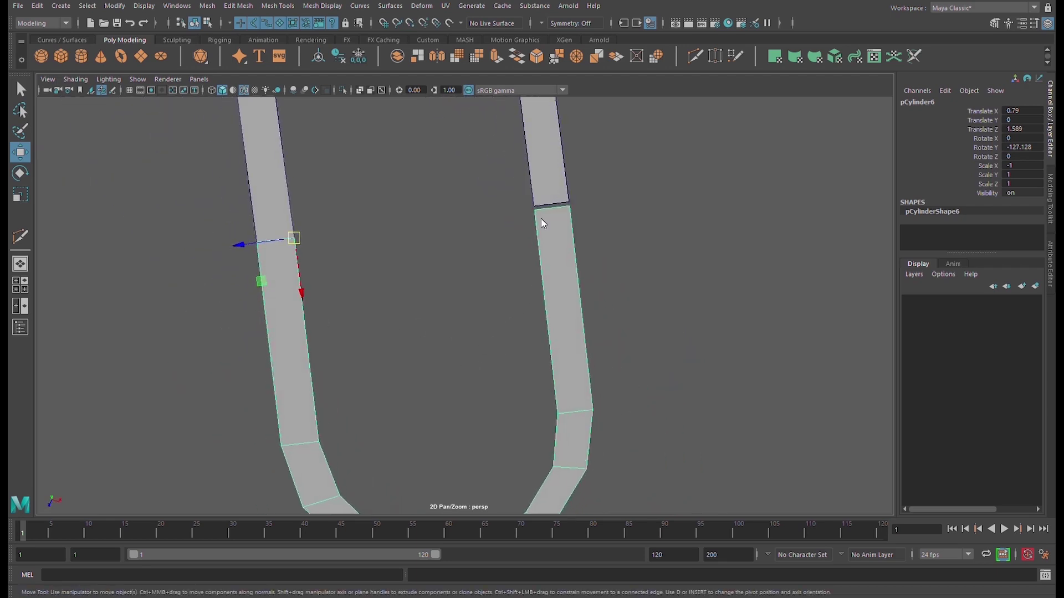
# Select both arches and combine them into one mesh.
pyautogui.scroll(-5, 530, 272)
pyautogui.keyDown('alt'); pyautogui.moveTo(523, 277); pyautogui.dragTo(517, 321); pyautogui.keyUp('alt')
pyautogui.moveTo(234, 227); pyautogui.dragTo(683, 379)
pyautogui.keyDown('alt'); pyautogui.moveTo(576, 313); pyautogui.dragTo(425, 205); pyautogui.keyUp('alt')
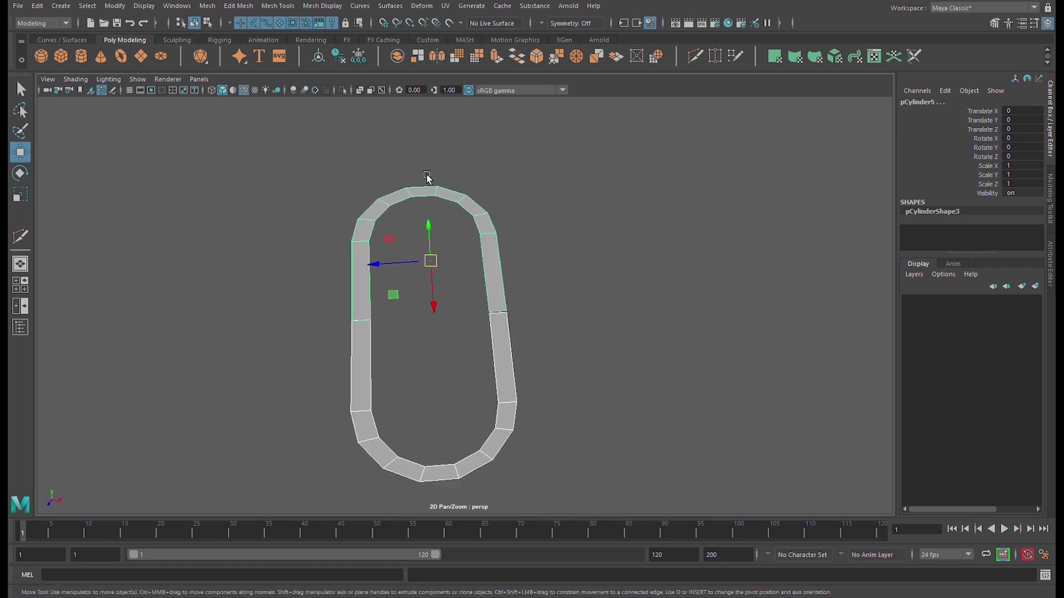
pyautogui.click(403, 59)
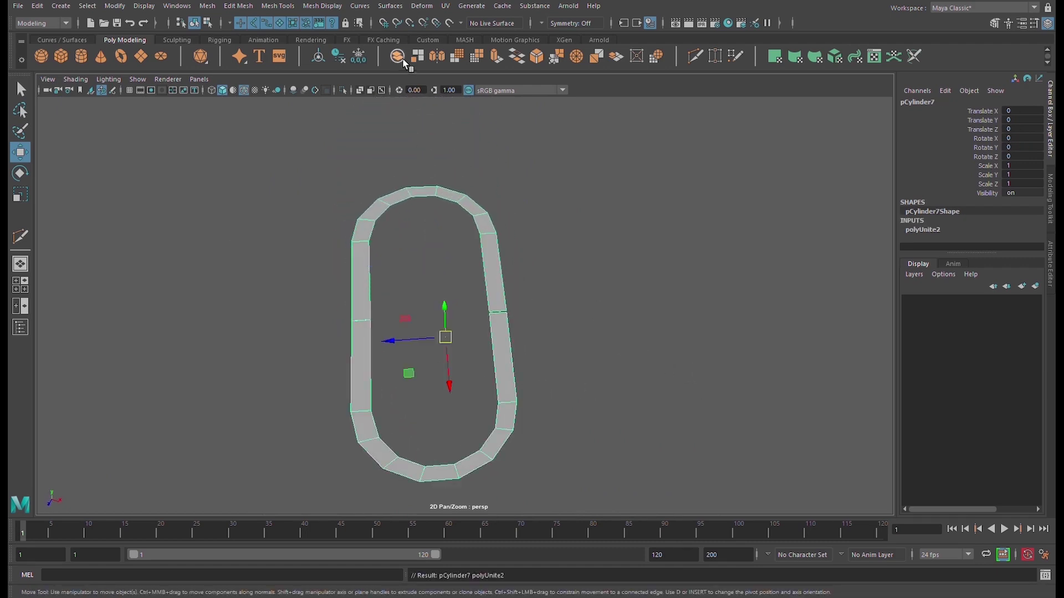
# Select the vertices at both leg joints of the combined ring and merge them.
pyautogui.moveTo(356, 279); pyautogui.dragTo(333, 277, button='right')
pyautogui.moveTo(323, 280); pyautogui.dragTo(430, 354)
pyautogui.keyDown('alt'); pyautogui.moveTo(425, 313); pyautogui.dragTo(432, 332); pyautogui.keyUp('alt')
pyautogui.moveTo(307, 281); pyautogui.dragTo(654, 359)
pyautogui.scroll(5, 515, 325)
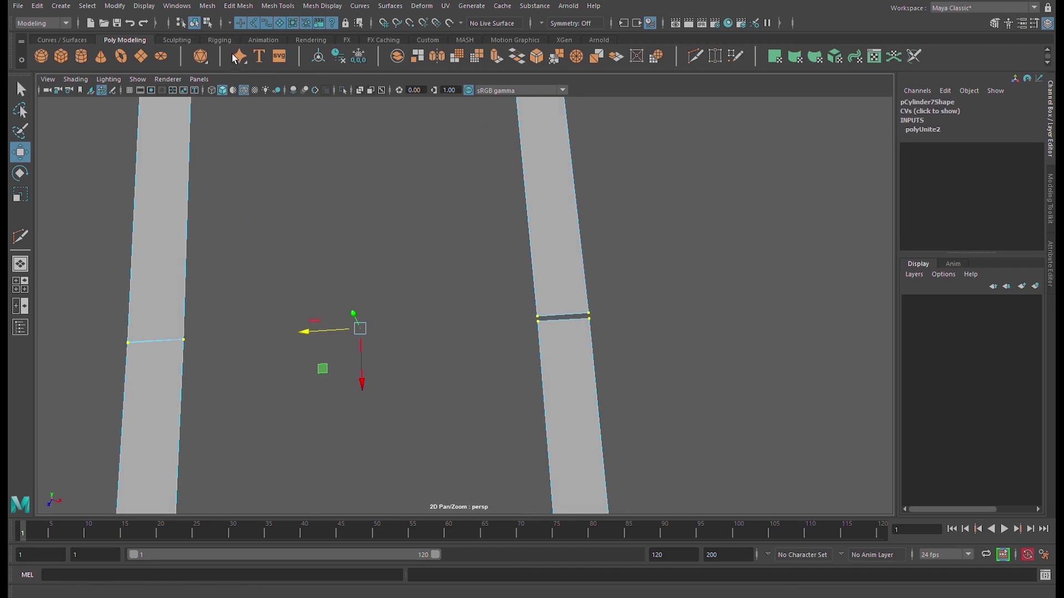
pyautogui.click(274, 127)
# Merge the inner and outer vertex pairs separately to close the gap at the still-open leg joint.
pyautogui.moveTo(464, 294); pyautogui.dragTo(576, 361)
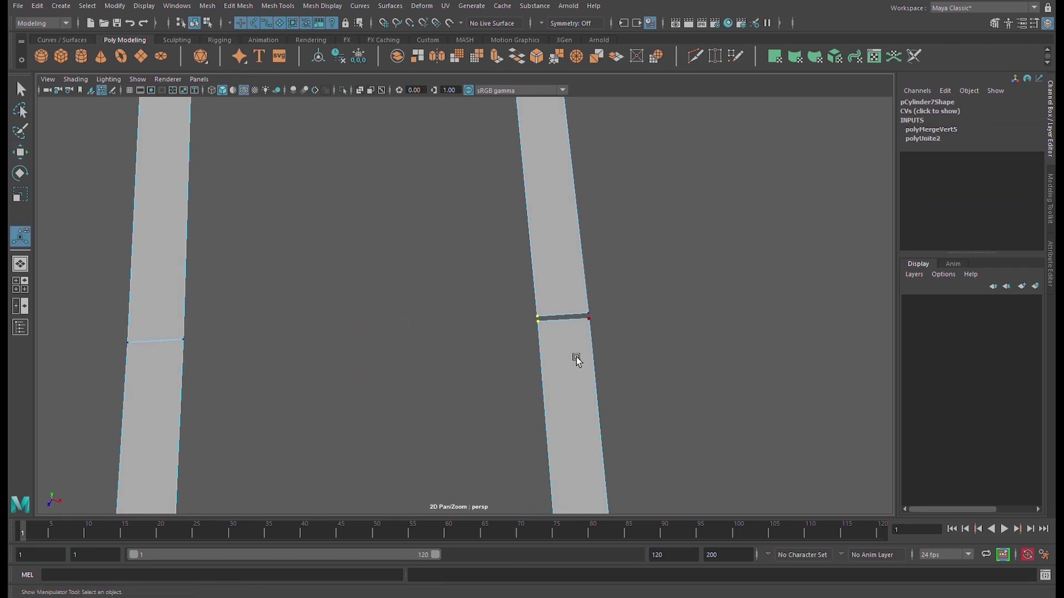
pyautogui.press('g')
pyautogui.moveTo(579, 290); pyautogui.dragTo(648, 387)
pyautogui.press('g')
pyautogui.scroll(-5, 594, 352)
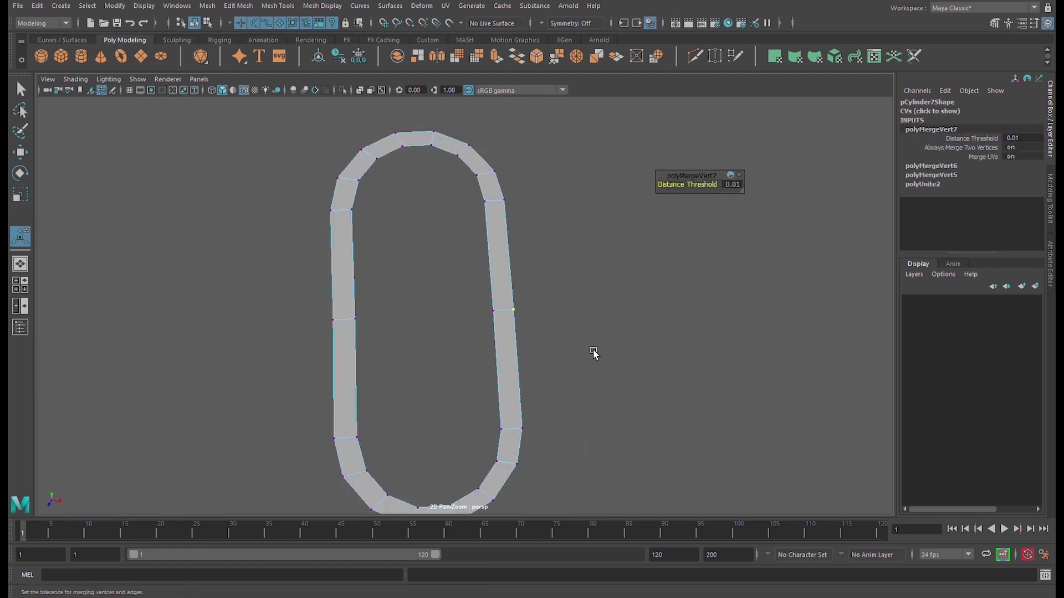
# Extrude the ring's outer border edges and scale them outward into a wide surrounding band.
pyautogui.keyDown('alt'); pyautogui.moveTo(591, 351); pyautogui.dragTo(523, 316); pyautogui.keyUp('alt')
pyautogui.moveTo(500, 295); pyautogui.dragTo(507, 244, button='right')
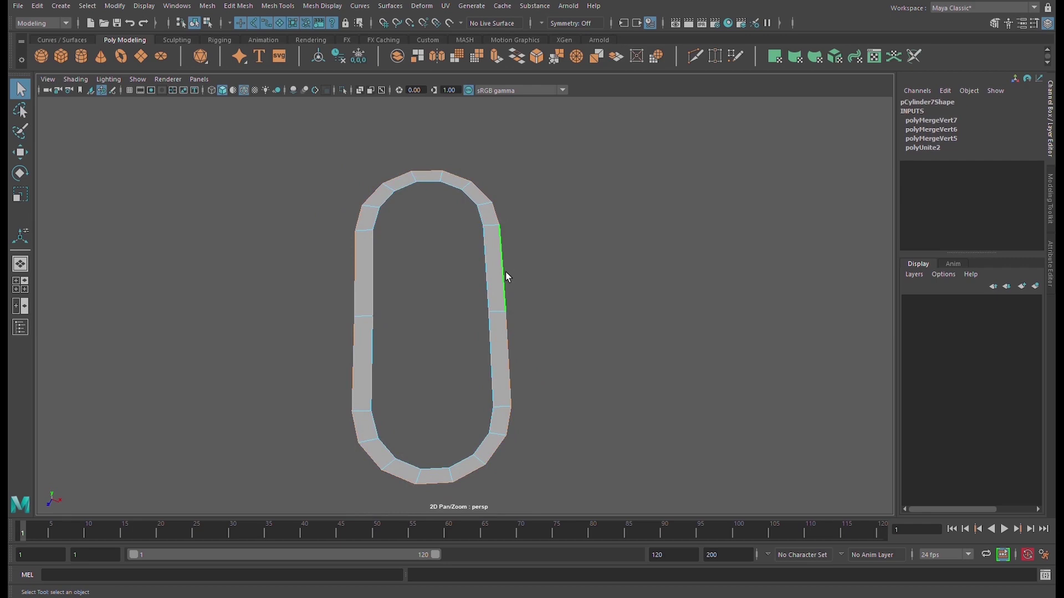
pyautogui.press('r')
pyautogui.keyDown('shift'); pyautogui.moveTo(431, 315); pyautogui.dragTo(535, 333); pyautogui.keyUp('shift')
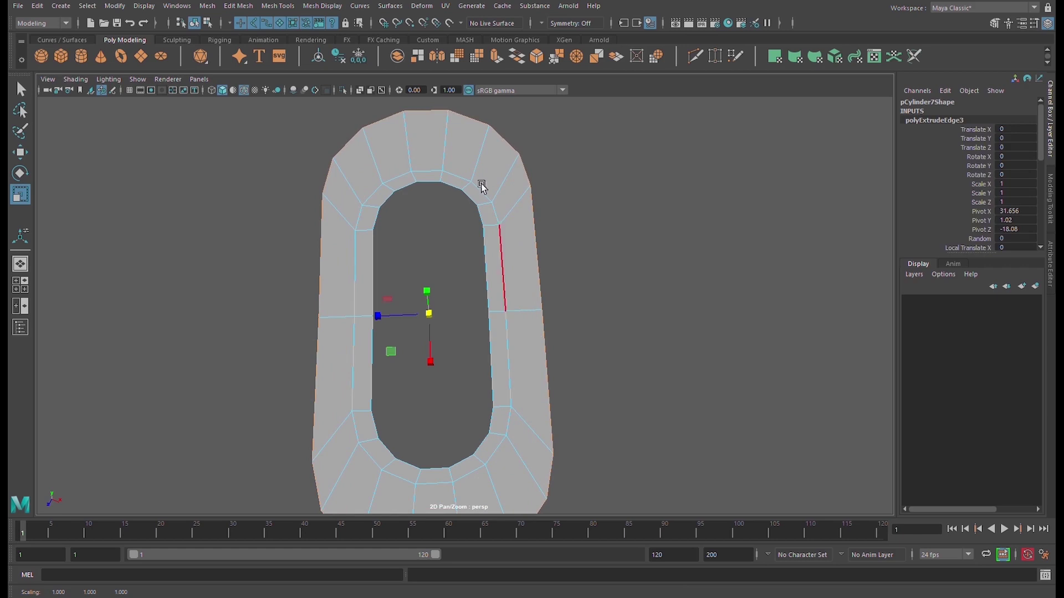
# Select the outer vertices around one rounded end of the band and scale them flat into a straight edge.
pyautogui.moveTo(453, 154); pyautogui.dragTo(385, 159, button='right')
pyautogui.keyDown('alt'); pyautogui.moveTo(413, 165); pyautogui.dragTo(445, 254, button='middle'); pyautogui.keyUp('alt')
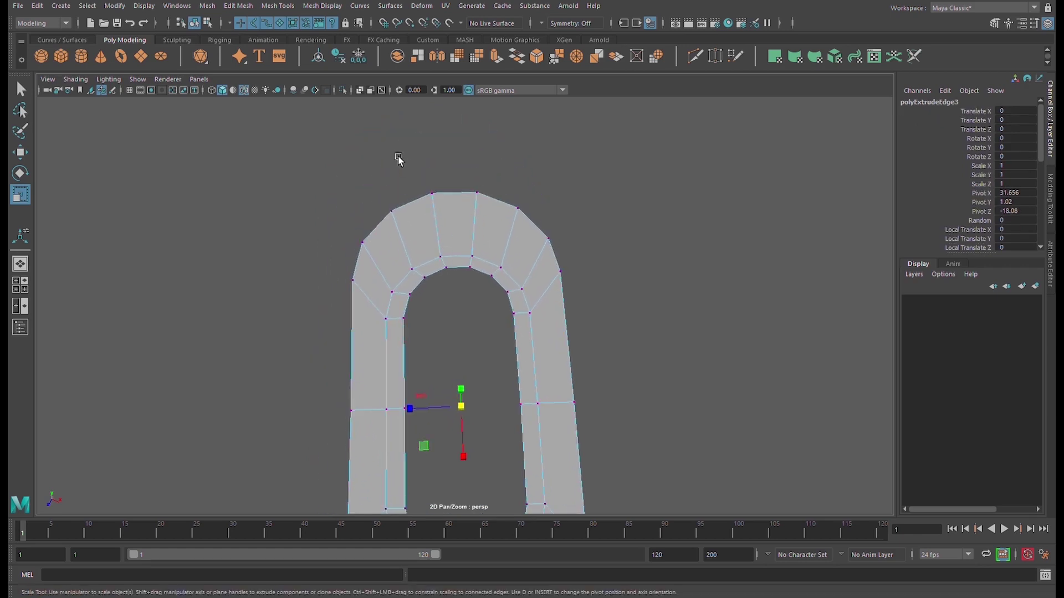
pyautogui.keyDown('alt'); pyautogui.moveTo(399, 159); pyautogui.dragTo(408, 193, button='right'); pyautogui.keyUp('alt')
pyautogui.moveTo(297, 171); pyautogui.dragTo(377, 258)
pyautogui.keyDown('shift'); pyautogui.moveTo(457, 183); pyautogui.dragTo(458, 183); pyautogui.keyUp('shift')
pyautogui.keyDown('shift'); pyautogui.moveTo(471, 143); pyautogui.dragTo(592, 233); pyautogui.keyUp('shift')
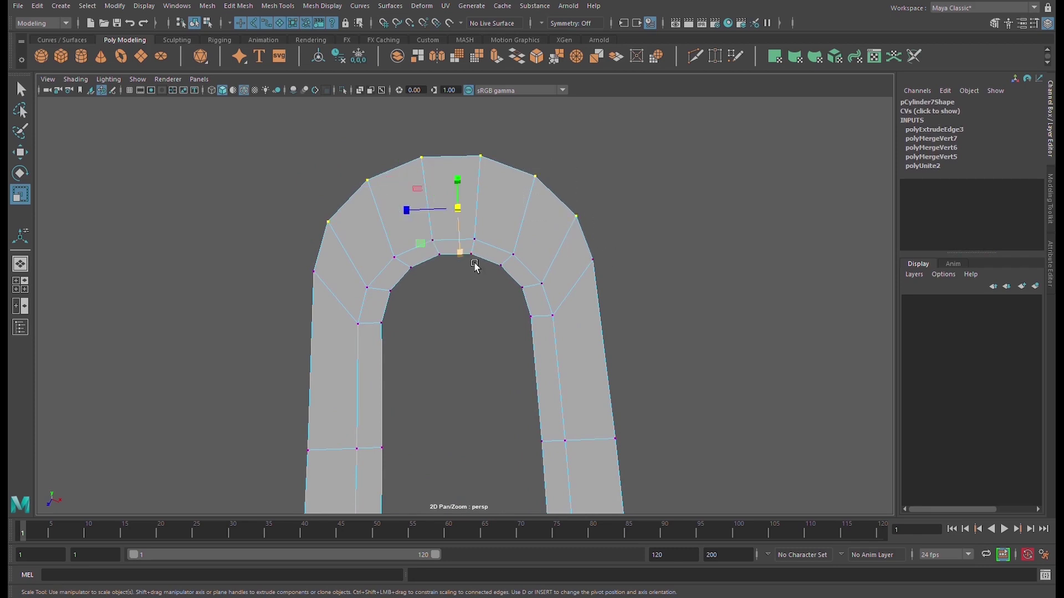
pyautogui.moveTo(470, 262); pyautogui.dragTo(471, 195)
pyautogui.keyDown('alt'); pyautogui.moveTo(487, 264); pyautogui.dragTo(361, 256); pyautogui.keyUp('alt')
# Flatten the outer vertices around the opposite rounded end into a straight edge.
pyautogui.keyDown('alt'); pyautogui.moveTo(576, 400); pyautogui.dragTo(566, 299); pyautogui.keyUp('alt')
pyautogui.moveTo(239, 179); pyautogui.dragTo(291, 228)
pyautogui.keyDown('shift'); pyautogui.moveTo(212, 229); pyautogui.dragTo(257, 285); pyautogui.keyUp('shift')
pyautogui.keyDown('shift'); pyautogui.moveTo(185, 289); pyautogui.dragTo(251, 362); pyautogui.keyUp('shift')
pyautogui.keyDown('shift'); pyautogui.moveTo(195, 357); pyautogui.dragTo(276, 412); pyautogui.keyUp('shift')
pyautogui.keyDown('shift'); pyautogui.moveTo(235, 399); pyautogui.dragTo(288, 477); pyautogui.keyUp('shift')
pyautogui.keyDown('shift'); pyautogui.moveTo(279, 445); pyautogui.dragTo(349, 486); pyautogui.keyUp('shift')
pyautogui.moveTo(218, 324); pyautogui.dragTo(506, 308)
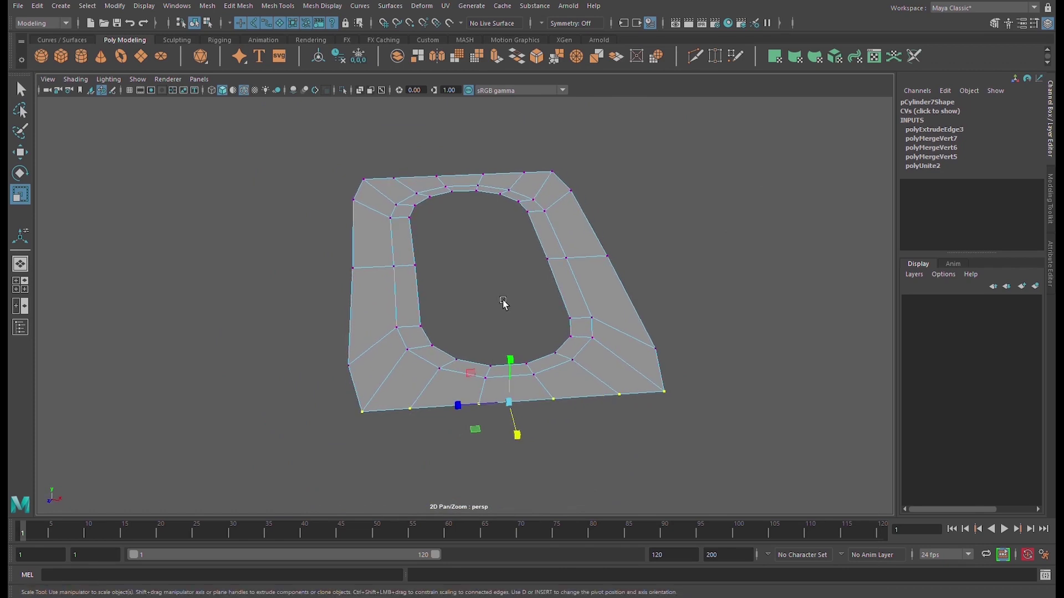
# Scale the outer vertices along both long sides flat so the panel's outline becomes rectangular.
pyautogui.moveTo(311, 141); pyautogui.dragTo(387, 509)
pyautogui.keyDown('alt'); pyautogui.moveTo(404, 404); pyautogui.dragTo(413, 278); pyautogui.keyUp('alt')
pyautogui.keyDown('alt'); pyautogui.moveTo(413, 278); pyautogui.dragTo(432, 314); pyautogui.keyUp('alt')
pyautogui.keyDown('alt'); pyautogui.moveTo(765, 217); pyautogui.dragTo(654, 443); pyautogui.keyUp('alt')
pyautogui.moveTo(642, 294); pyautogui.dragTo(753, 323)
pyautogui.keyDown('alt'); pyautogui.moveTo(754, 323); pyautogui.dragTo(524, 315); pyautogui.keyUp('alt')
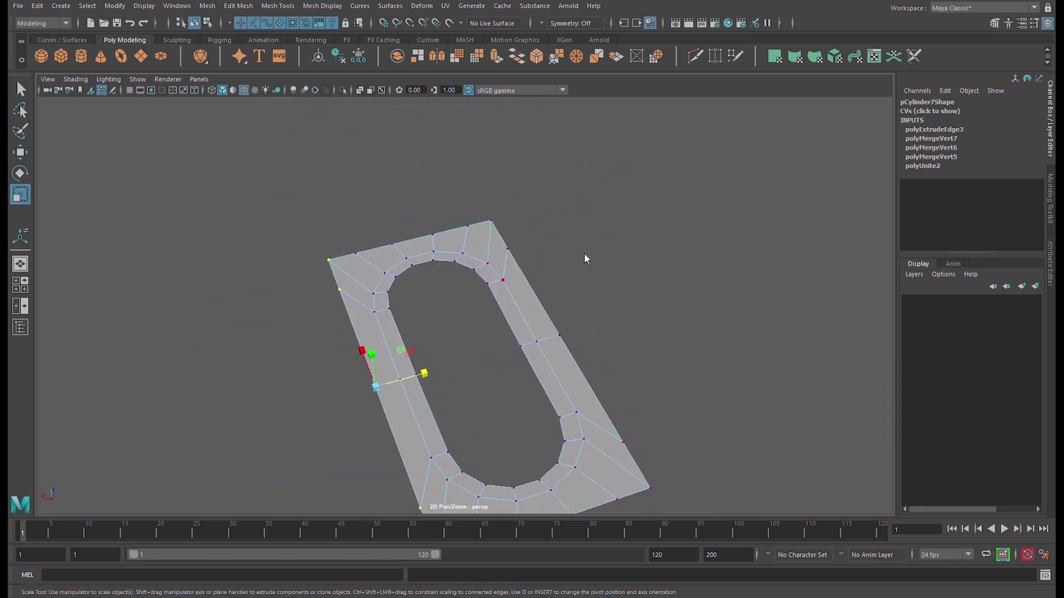
# In object mode, duplicate the slotted panel and move the copy end to end with it, at Translate X -2.345 and Z -4.632.
pyautogui.moveTo(584, 254); pyautogui.dragTo(601, 237, button='right')
pyautogui.keyDown('alt'); pyautogui.moveTo(576, 260); pyautogui.dragTo(530, 282, button='right'); pyautogui.keyUp('alt')
pyautogui.keyDown('alt'); pyautogui.moveTo(537, 346); pyautogui.dragTo(544, 240, button='middle'); pyautogui.keyUp('alt')
pyautogui.keyDown('alt'); pyautogui.moveTo(544, 240); pyautogui.dragTo(657, 272); pyautogui.keyUp('alt')
pyautogui.keyDown('alt'); pyautogui.moveTo(593, 299); pyautogui.dragTo(648, 301, button='right'); pyautogui.keyUp('alt')
pyautogui.keyDown('alt'); pyautogui.moveTo(648, 301); pyautogui.dragTo(553, 380); pyautogui.keyUp('alt')
pyautogui.press('w')
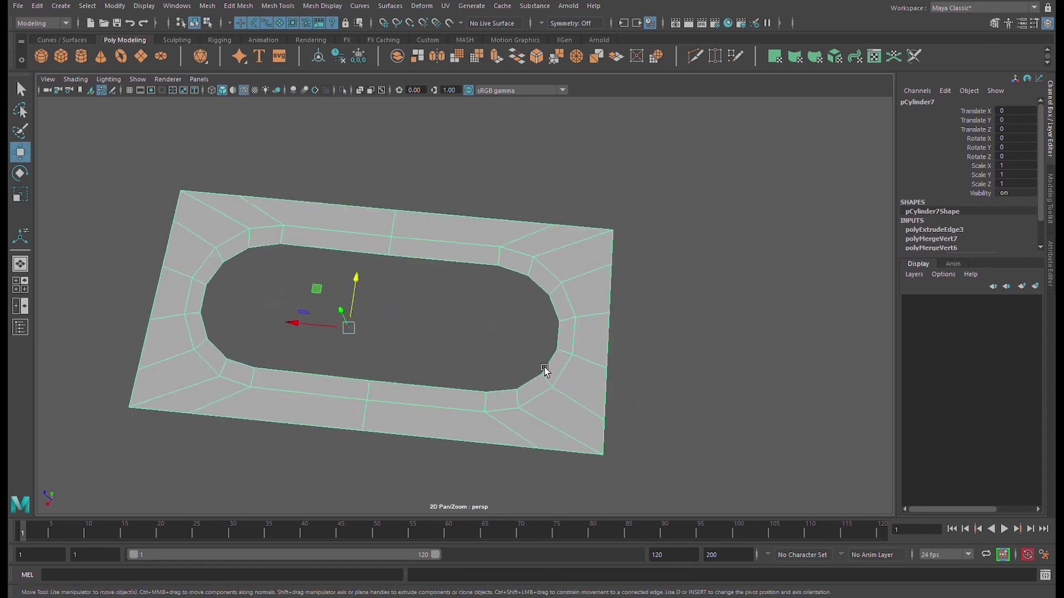
pyautogui.moveTo(303, 328)
pyautogui.keyDown('shift'); pyautogui.mouseDown()
pyautogui.moveTo(807, 447)
pyautogui.moveTo(799, 450)
pyautogui.mouseUp(); pyautogui.keyUp('shift')
pyautogui.moveTo(780, 456); pyautogui.dragTo(757, 458, button='middle')
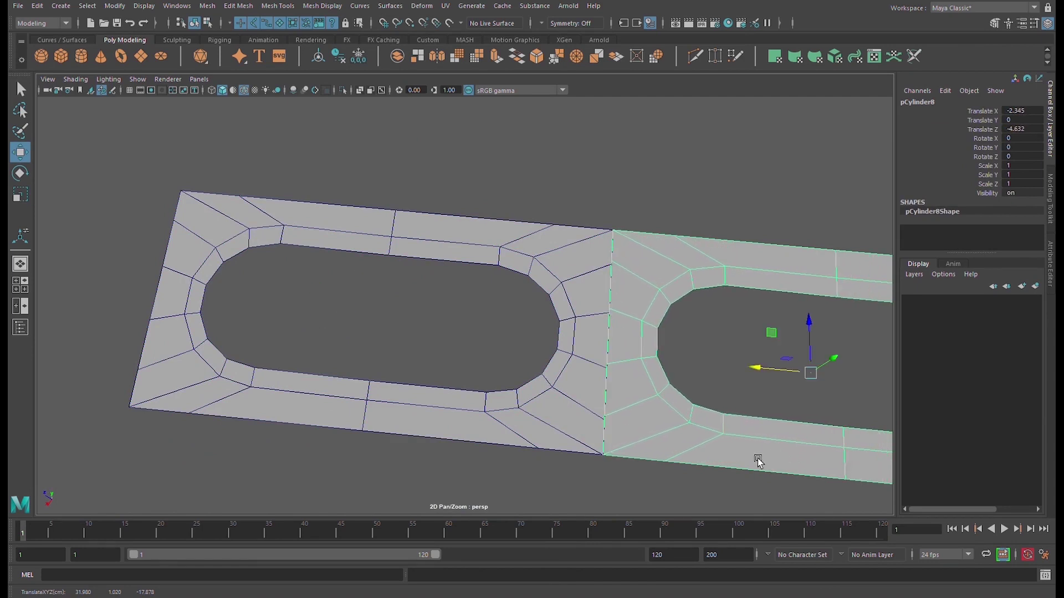
# Snap the duplicate panel's pivot to its end corner and snap that corner onto the original panel's adjoining corner.
pyautogui.press('d')
pyautogui.press('v')
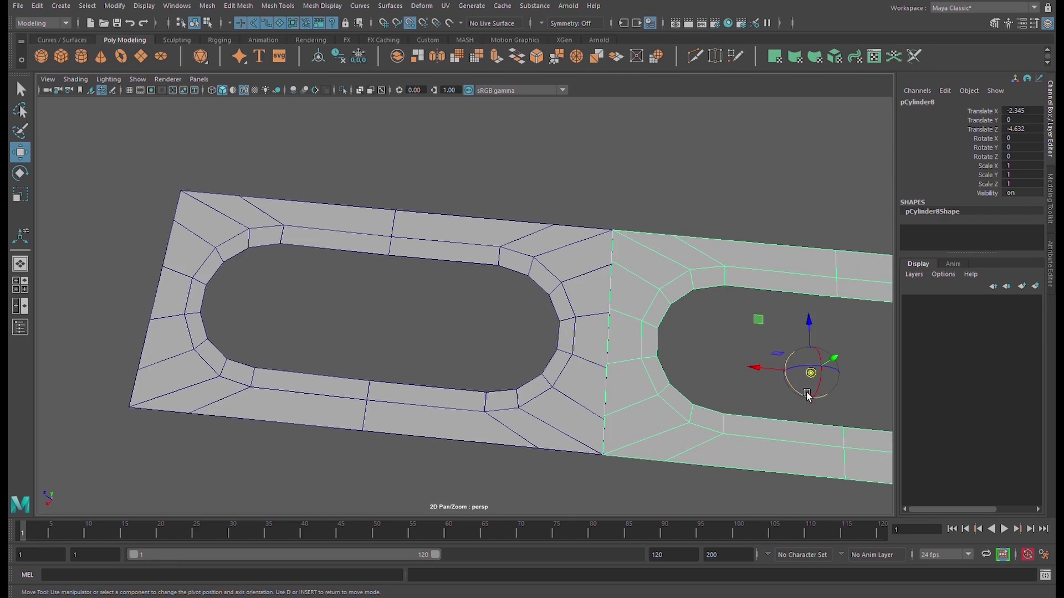
pyautogui.moveTo(814, 379); pyautogui.dragTo(610, 456)
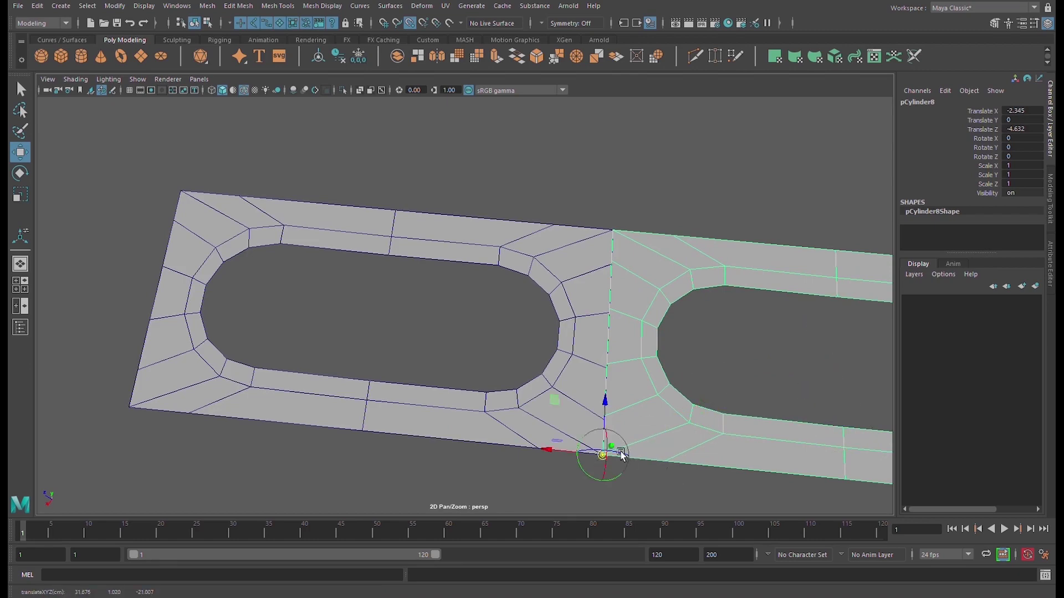
pyautogui.scroll(4, 626, 452)
pyautogui.scroll(-5, 626, 451)
pyautogui.press('d')
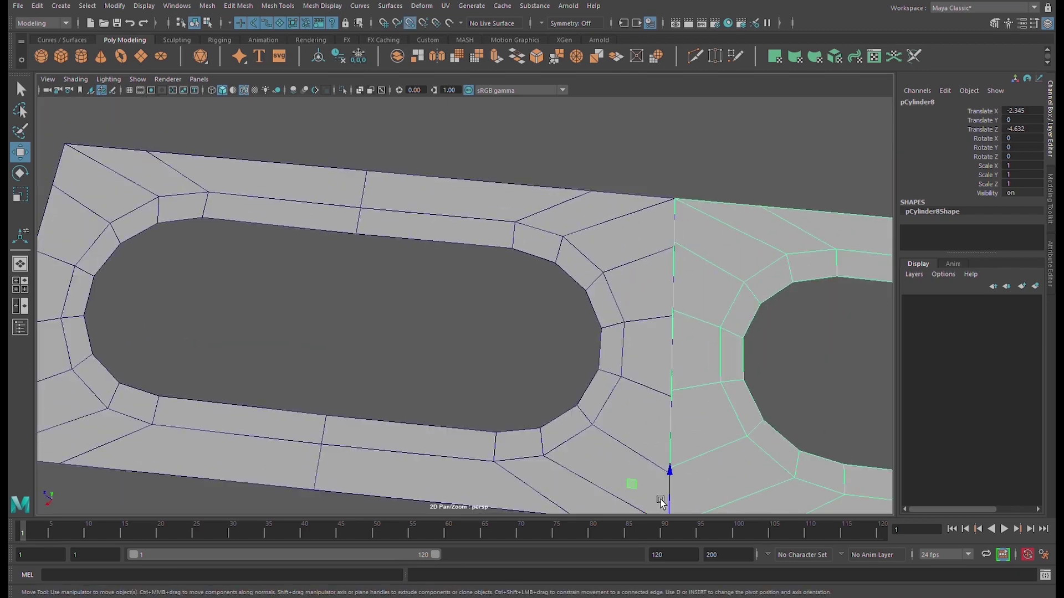
pyautogui.scroll(-2, 659, 472)
pyautogui.press('v')
pyautogui.moveTo(583, 431); pyautogui.dragTo(581, 426)
# Select both slotted panels and combine them into one mesh.
pyautogui.moveTo(507, 199); pyautogui.dragTo(659, 345)
pyautogui.keyDown('alt'); pyautogui.moveTo(712, 408); pyautogui.dragTo(467, 335); pyautogui.keyUp('alt')
pyautogui.keyDown('alt'); pyautogui.moveTo(468, 336); pyautogui.dragTo(574, 386, button='middle'); pyautogui.keyUp('alt')
pyautogui.click(401, 55)
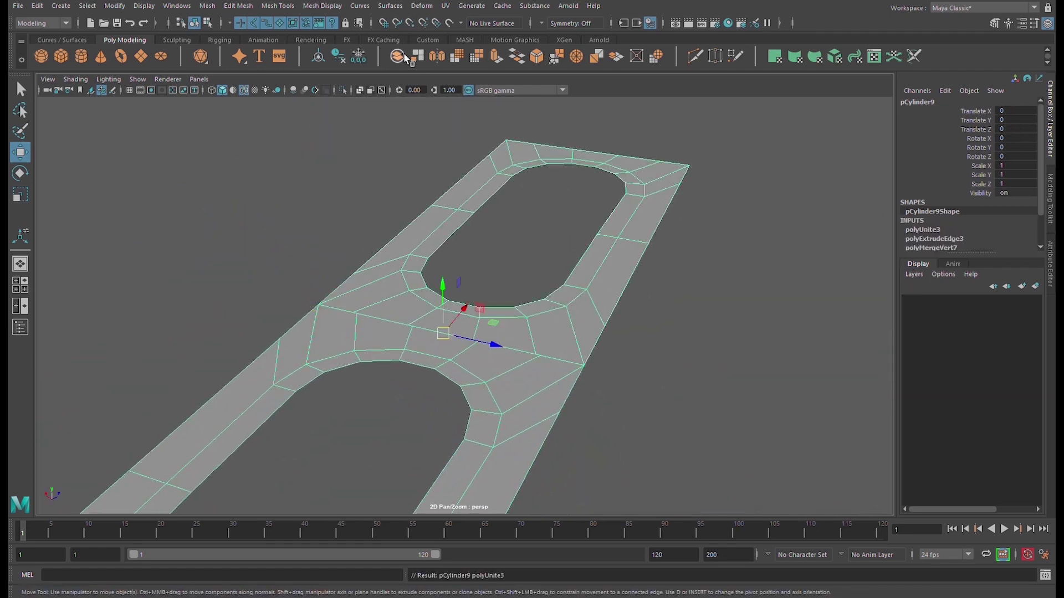
# Select all vertices along the seam between the two slots and merge them.
pyautogui.scroll(-3, 526, 313)
pyautogui.keyDown('alt'); pyautogui.moveTo(526, 315); pyautogui.dragTo(573, 364); pyautogui.keyUp('alt')
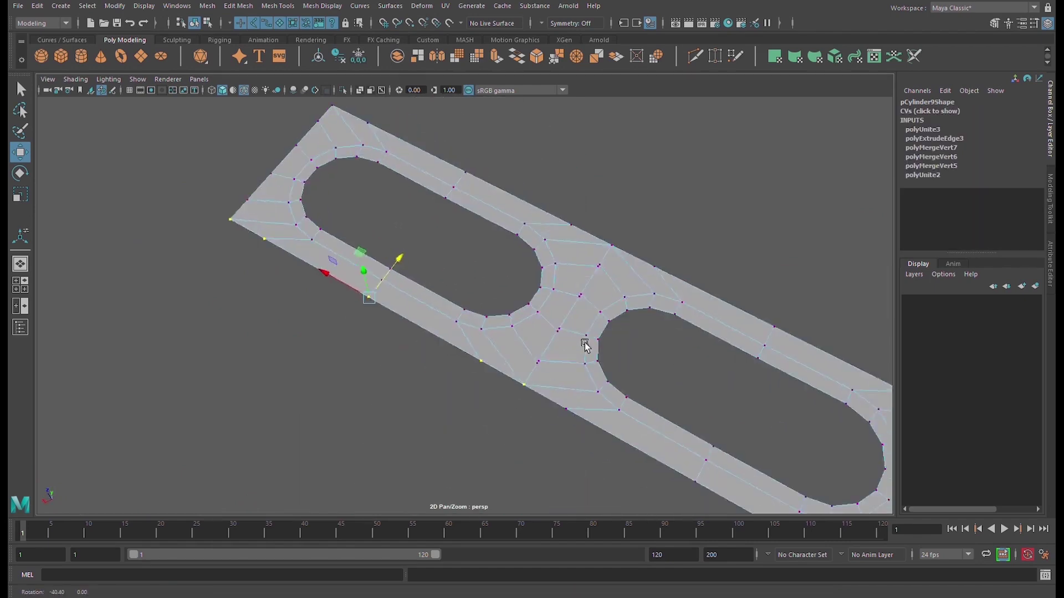
pyautogui.keyDown('alt'); pyautogui.moveTo(586, 344); pyautogui.dragTo(620, 311); pyautogui.keyUp('alt')
pyautogui.keyDown('alt'); pyautogui.moveTo(620, 316); pyautogui.dragTo(738, 351, button='right'); pyautogui.keyUp('alt')
pyautogui.keyDown('alt'); pyautogui.moveTo(706, 323); pyautogui.dragTo(663, 333, button='middle'); pyautogui.keyUp('alt')
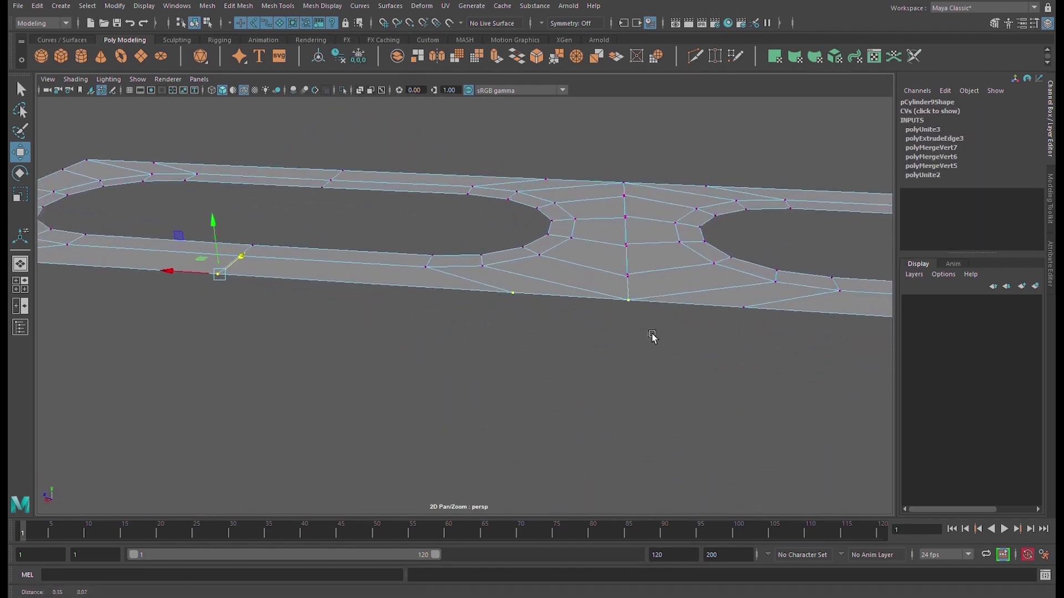
pyautogui.keyDown('alt'); pyautogui.moveTo(663, 332); pyautogui.dragTo(594, 351); pyautogui.keyUp('alt')
pyautogui.moveTo(570, 200); pyautogui.dragTo(629, 450)
pyautogui.keyDown('alt'); pyautogui.moveTo(569, 332); pyautogui.dragTo(349, 197); pyautogui.keyUp('alt')
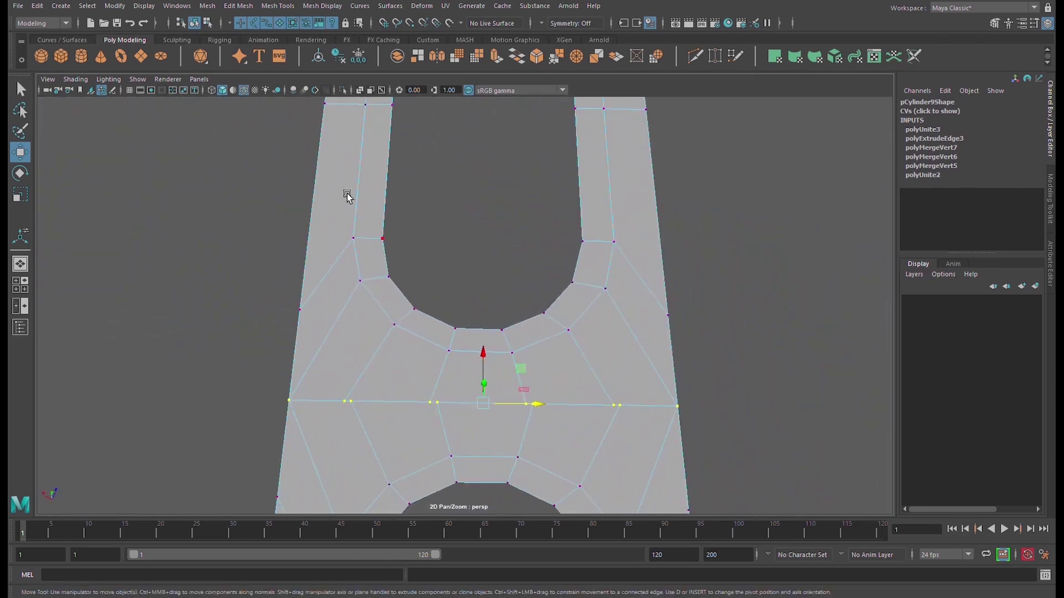
pyautogui.click(292, 129)
# Merge the two unjoined vertex pairs nearest the middle of the seam, one pair at a time.
pyautogui.scroll(3, 498, 468)
pyautogui.keyDown('alt'); pyautogui.moveTo(509, 453); pyautogui.dragTo(532, 328, button='middle'); pyautogui.keyUp('alt')
pyautogui.scroll(2, 561, 379)
pyautogui.moveTo(561, 378); pyautogui.dragTo(468, 403, button='right')
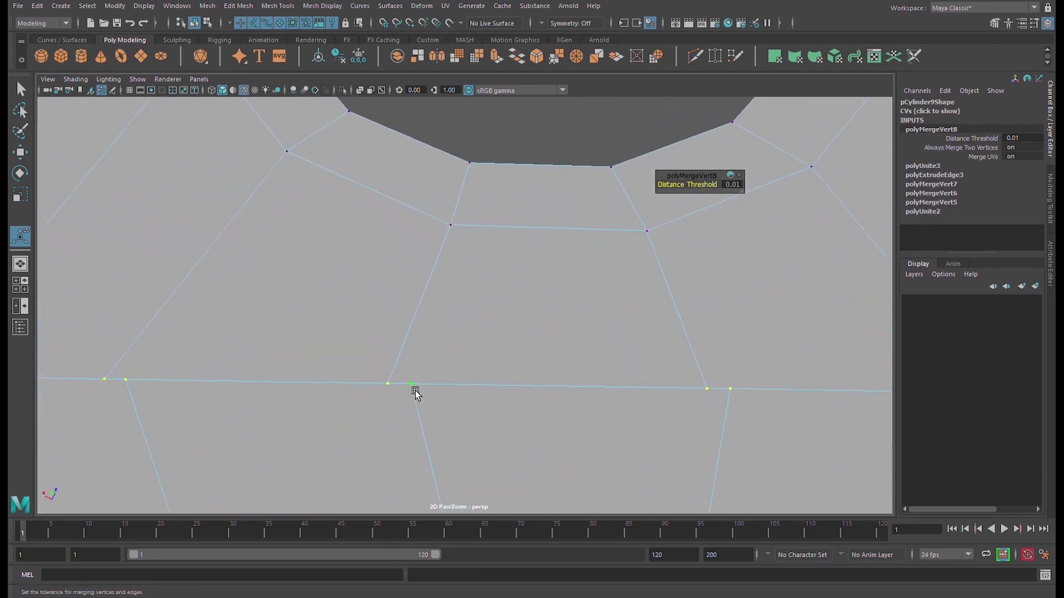
pyautogui.moveTo(377, 377); pyautogui.dragTo(471, 415)
pyautogui.press('g')
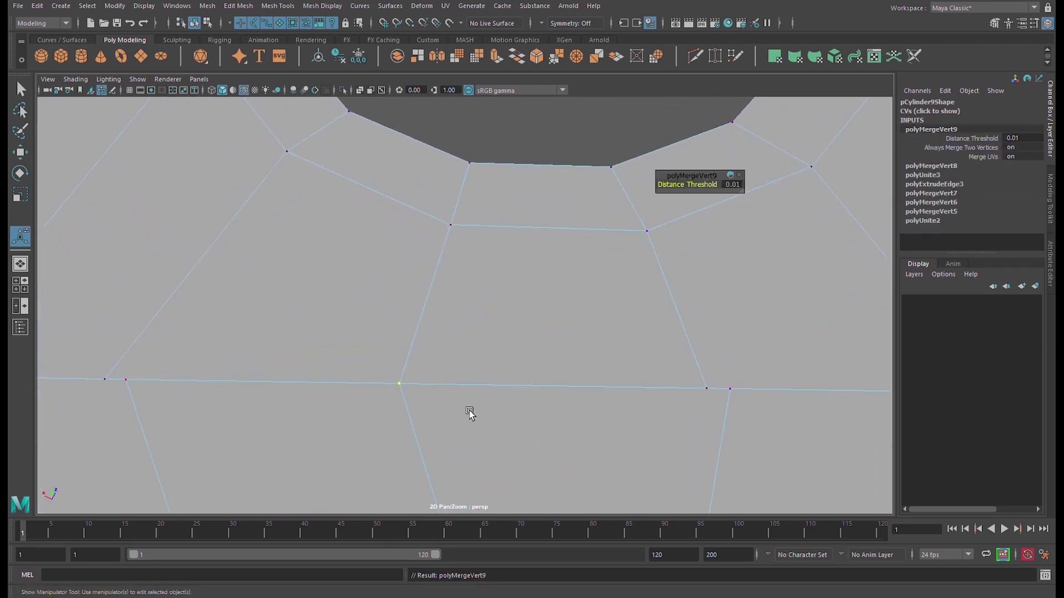
pyautogui.moveTo(699, 376); pyautogui.dragTo(800, 432)
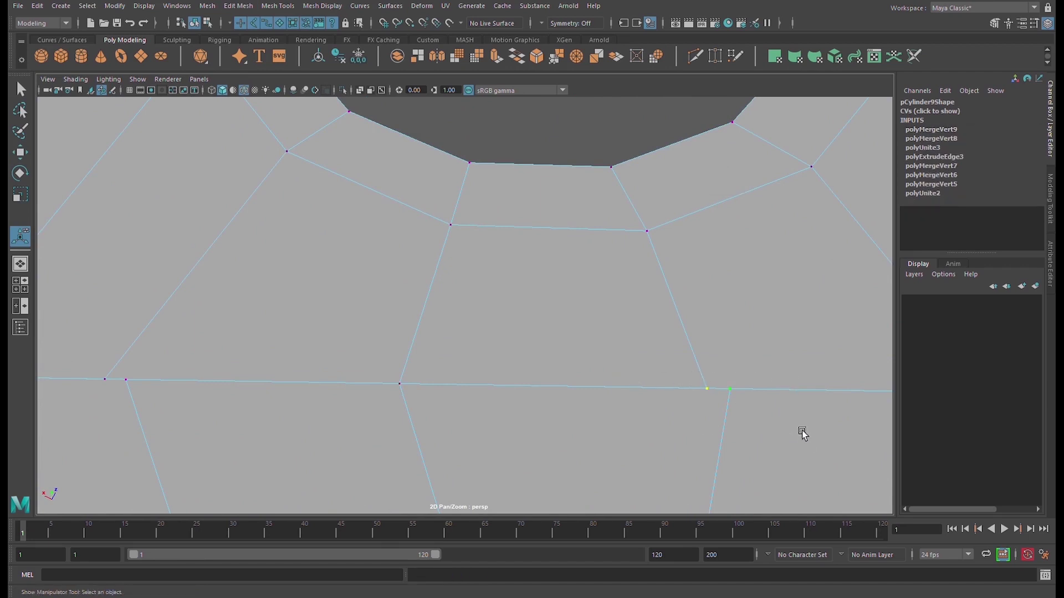
pyautogui.press('g')
# Merge the remaining vertex pairs towards the two outer ends of the seam.
pyautogui.scroll(-3, 503, 394)
pyautogui.keyDown('alt'); pyautogui.moveTo(482, 396); pyautogui.dragTo(679, 399, button='middle'); pyautogui.keyUp('alt')
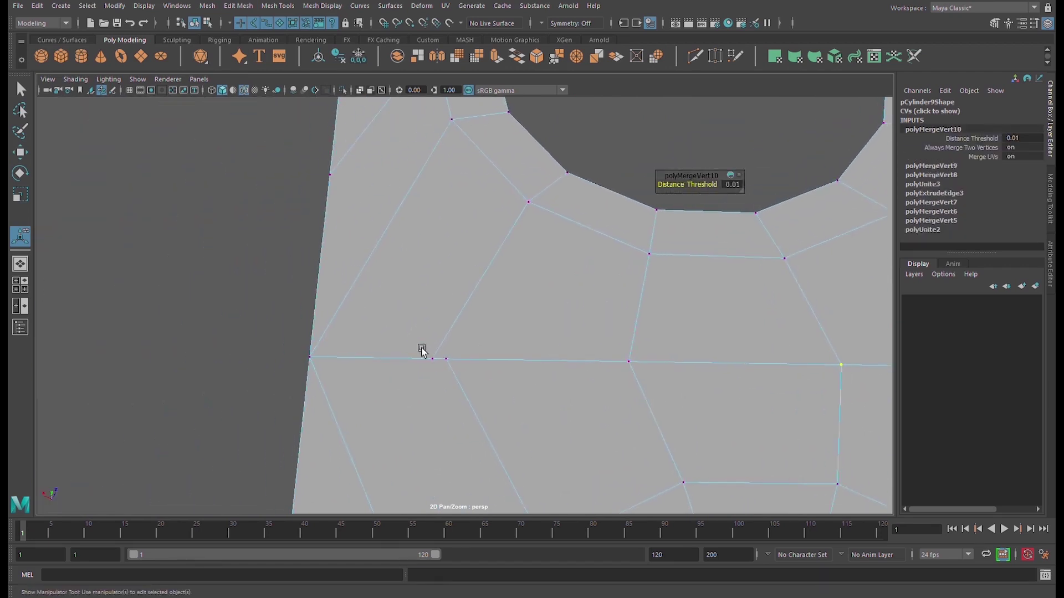
pyautogui.scroll(2, 423, 351)
pyautogui.moveTo(398, 355); pyautogui.dragTo(494, 406)
pyautogui.press('g')
pyautogui.scroll(-5, 494, 407)
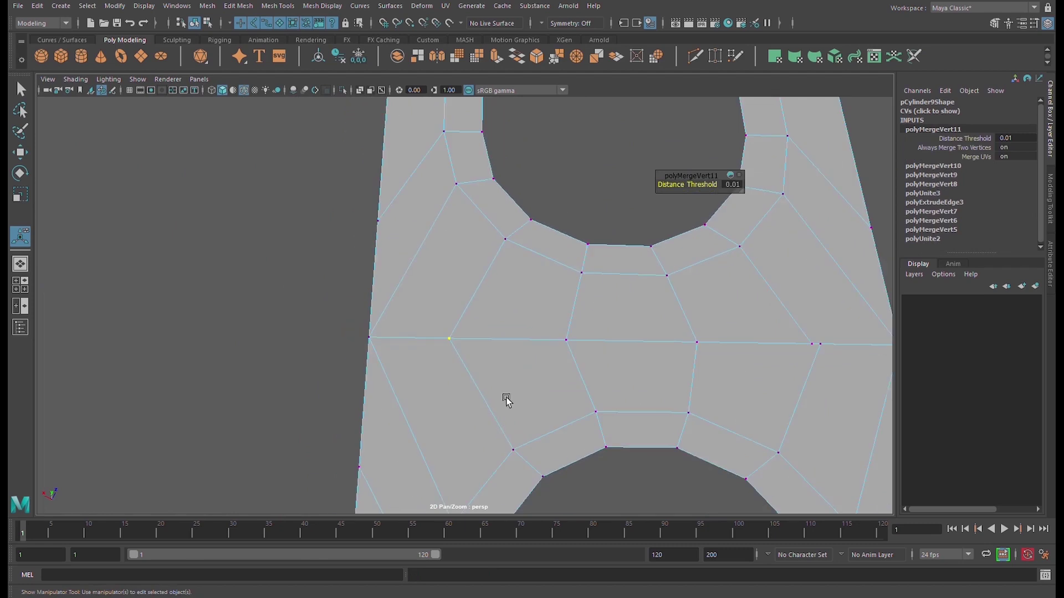
pyautogui.moveTo(522, 319); pyautogui.dragTo(632, 375)
pyautogui.press('g')
# Return to object mode and select the whole two-slot panel.
pyautogui.scroll(-5, 597, 354)
pyautogui.press('q')
pyautogui.press('F8')
pyautogui.scroll(-4, 446, 321)
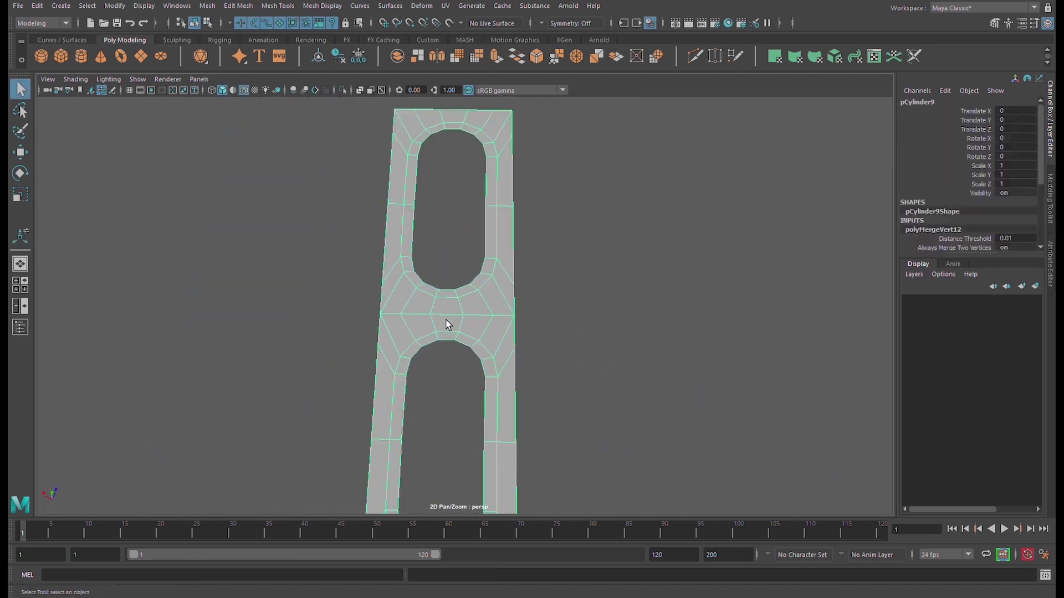
pyautogui.hotkey('ctrl', 'e')
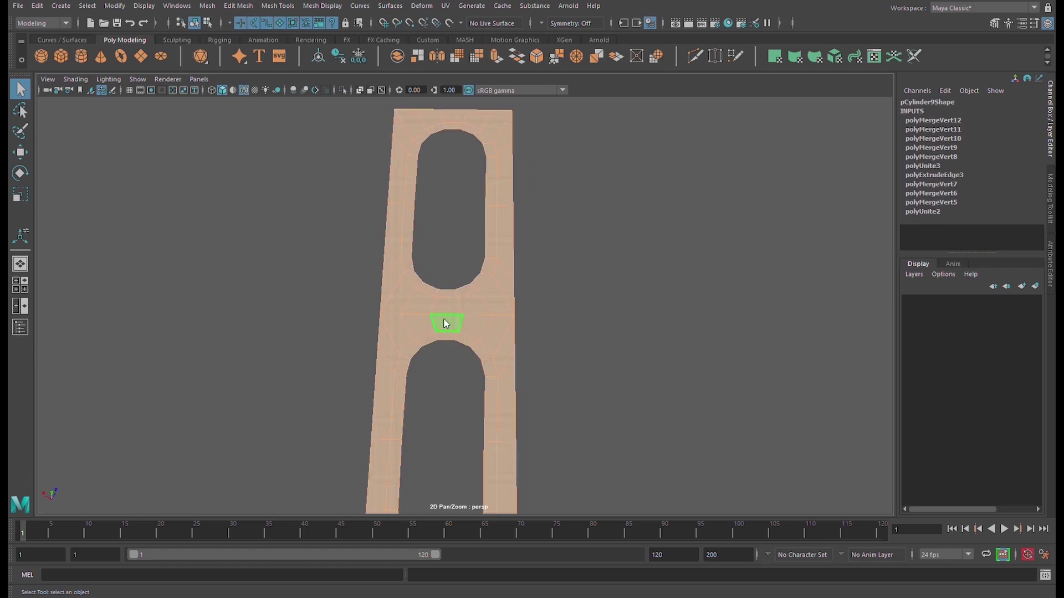
pyautogui.click(544, 314)
pyautogui.scroll(-3, 441, 358)
pyautogui.keyDown('alt'); pyautogui.moveTo(442, 359); pyautogui.dragTo(383, 284); pyautogui.keyUp('alt')
pyautogui.click(455, 314)
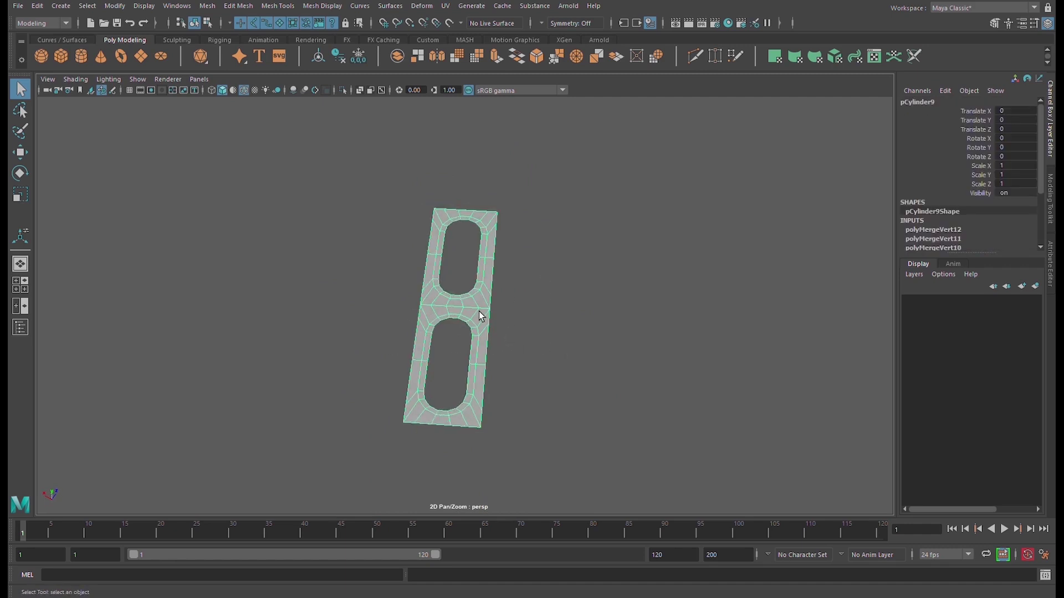
# Duplicate the two-slot panel once to each side, at about X 4.9, Z -2.5 and about X -3.3, Z 1.7.
pyautogui.press('w')
pyautogui.keyDown('shift'); pyautogui.moveTo(486, 316); pyautogui.dragTo(354, 308); pyautogui.keyUp('shift')
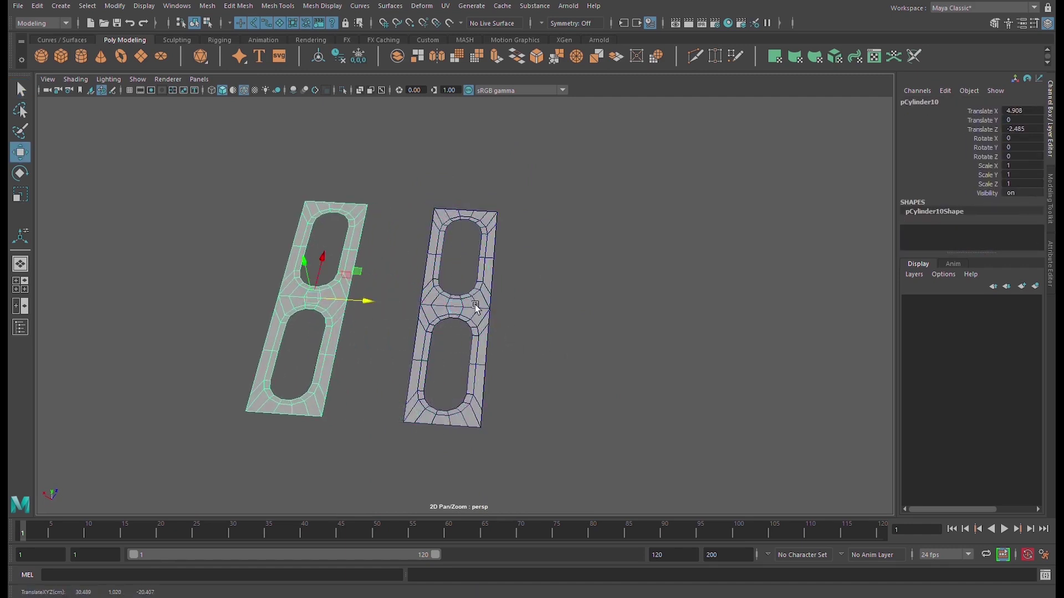
pyautogui.click(475, 309)
pyautogui.moveTo(475, 309)
pyautogui.keyDown('shift'); pyautogui.mouseDown()
pyautogui.moveTo(584, 336)
pyautogui.moveTo(537, 337)
pyautogui.moveTo(560, 346)
pyautogui.mouseUp(); pyautogui.keyUp('shift')
pyautogui.keyDown('alt'); pyautogui.moveTo(560, 347); pyautogui.dragTo(659, 376, button='right'); pyautogui.keyUp('alt')
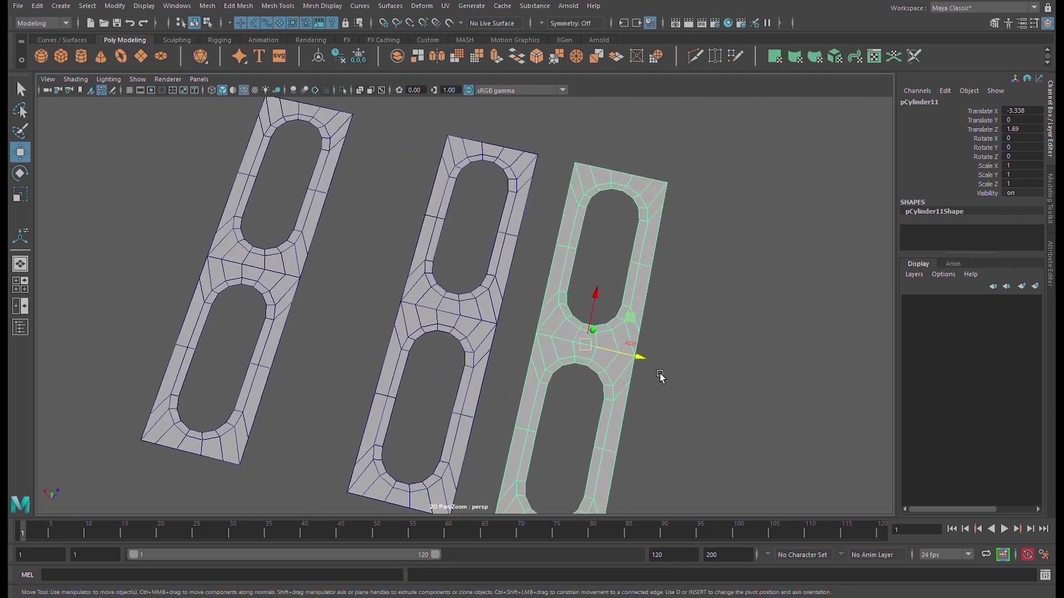
# Place the second copy's pivot on its inner lower corner and snap that corner to the middle panel's side vertex halfway along the lower slot.
pyautogui.press('d')
pyautogui.keyDown('alt'); pyautogui.moveTo(612, 402); pyautogui.dragTo(613, 324, button='middle'); pyautogui.keyUp('alt')
pyautogui.keyDown('alt'); pyautogui.moveTo(613, 325); pyautogui.dragTo(717, 344, button='right'); pyautogui.keyUp('alt')
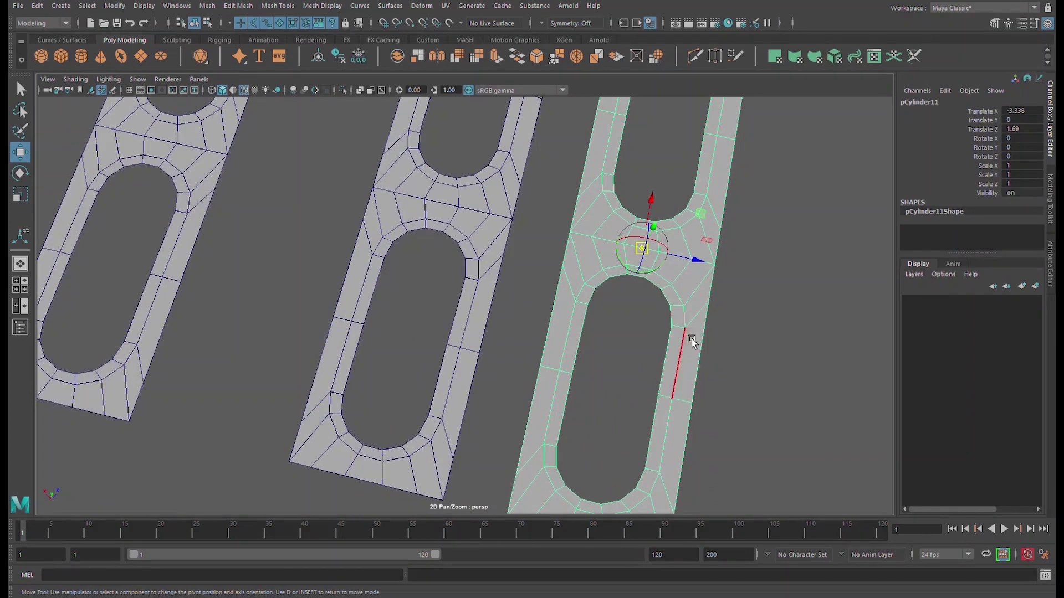
pyautogui.scroll(-1, 642, 264)
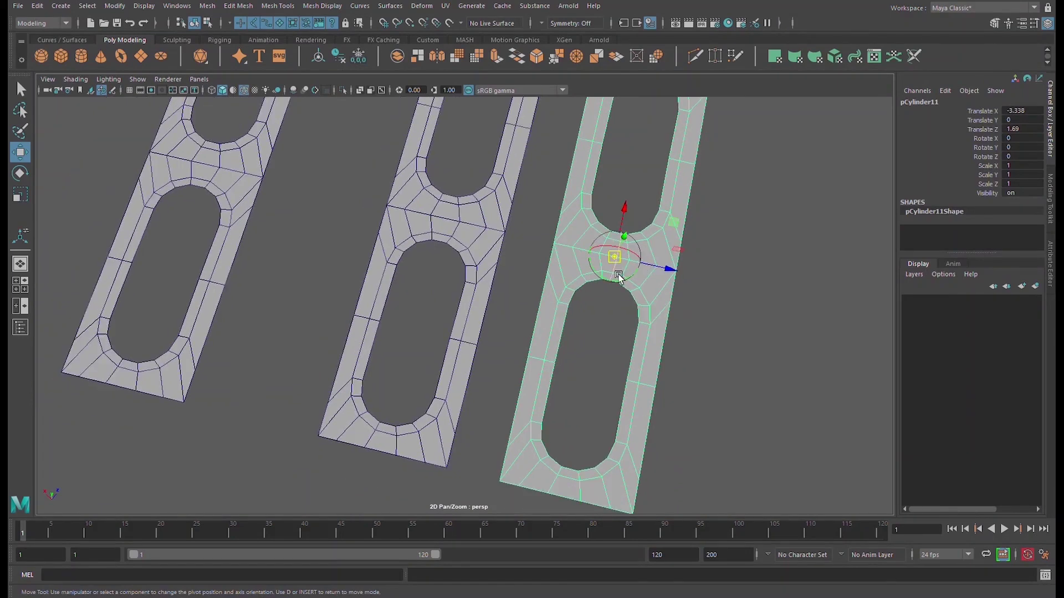
pyautogui.scroll(1, 617, 275)
pyautogui.press('v')
pyautogui.moveTo(654, 249); pyautogui.dragTo(544, 407)
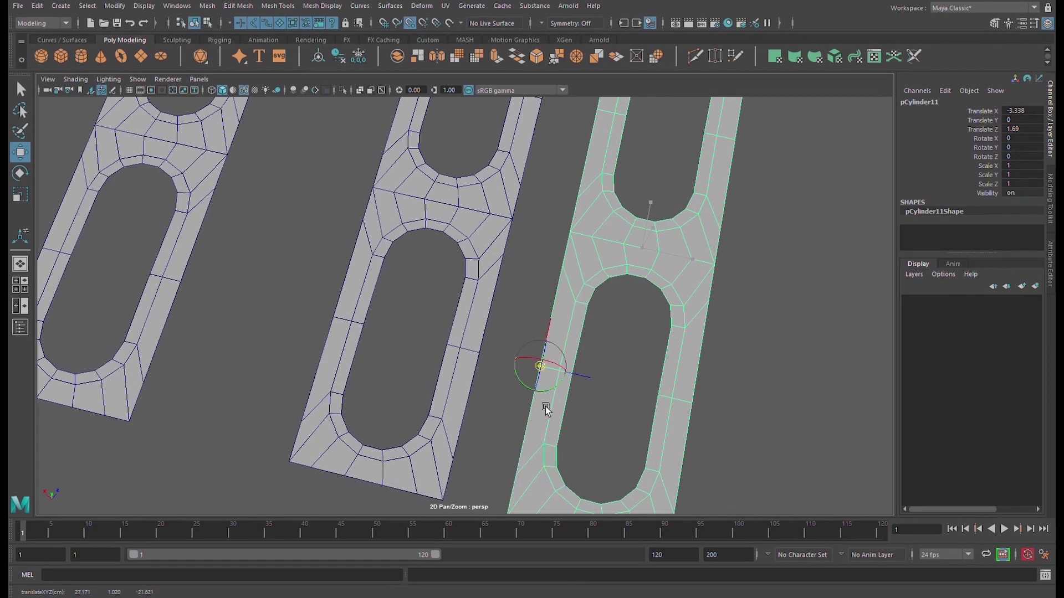
pyautogui.scroll(-2, 545, 407)
pyautogui.moveTo(520, 359); pyautogui.dragTo(515, 448)
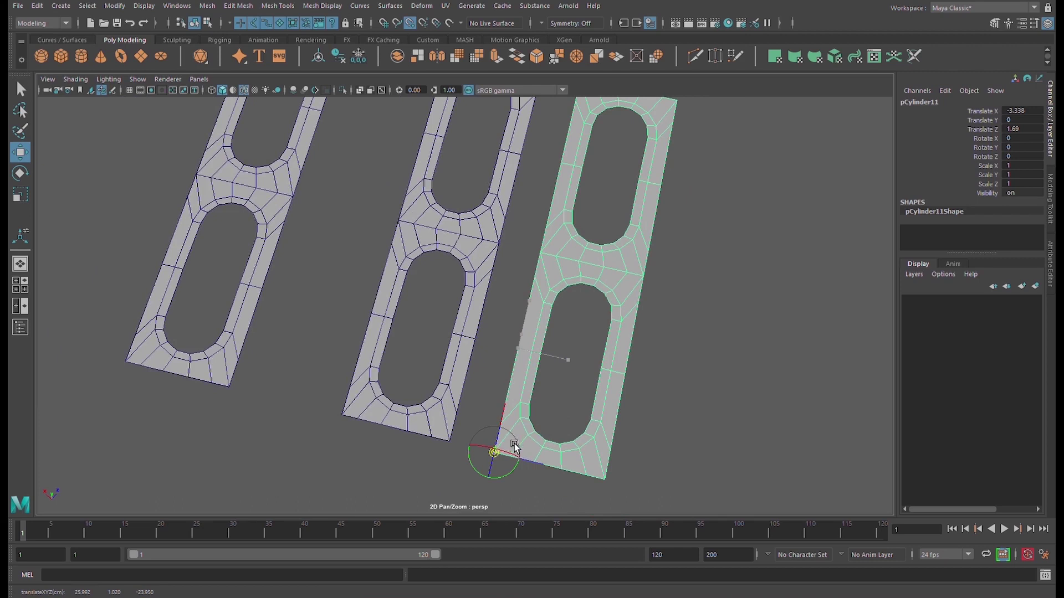
pyautogui.press('d')
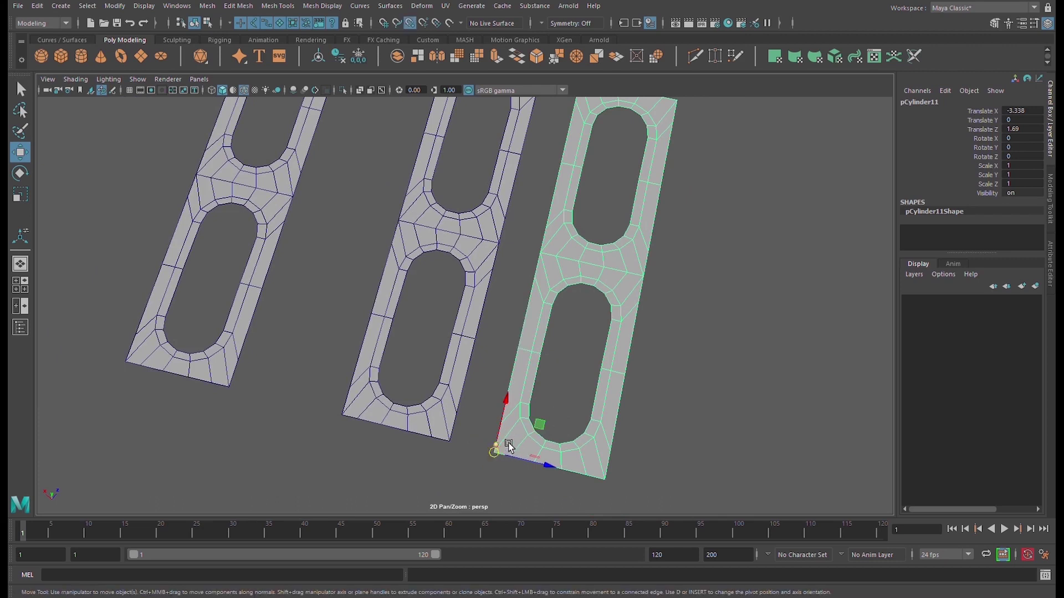
pyautogui.moveTo(500, 464); pyautogui.dragTo(510, 350)
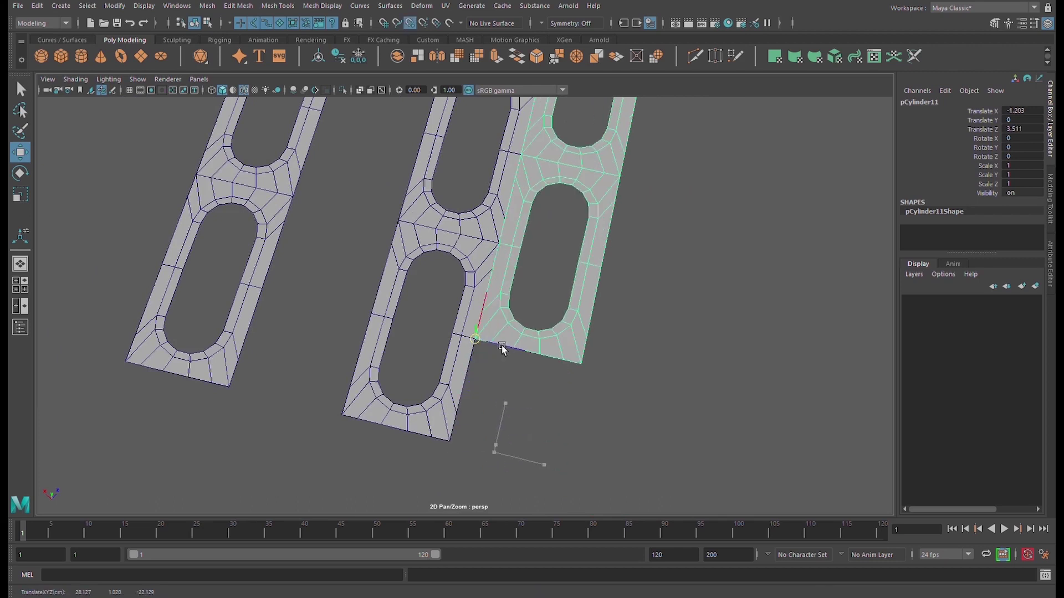
# Examine how the vertices of the offset copy and the middle panel line up along their shared side.
pyautogui.scroll(5, 486, 347)
pyautogui.scroll(3, 487, 346)
pyautogui.scroll(-1, 510, 380)
pyautogui.keyDown('alt'); pyautogui.moveTo(513, 383); pyautogui.dragTo(499, 268, button='middle'); pyautogui.keyUp('alt')
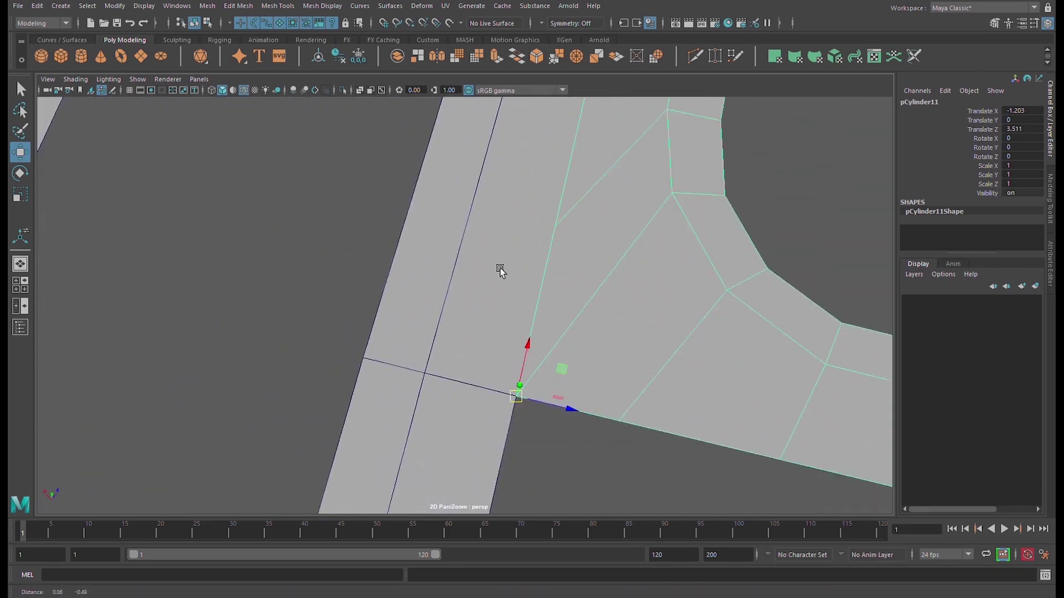
pyautogui.scroll(2, 550, 322)
pyautogui.keyDown('alt'); pyautogui.moveTo(550, 322); pyautogui.dragTo(613, 371, button='right'); pyautogui.keyUp('alt')
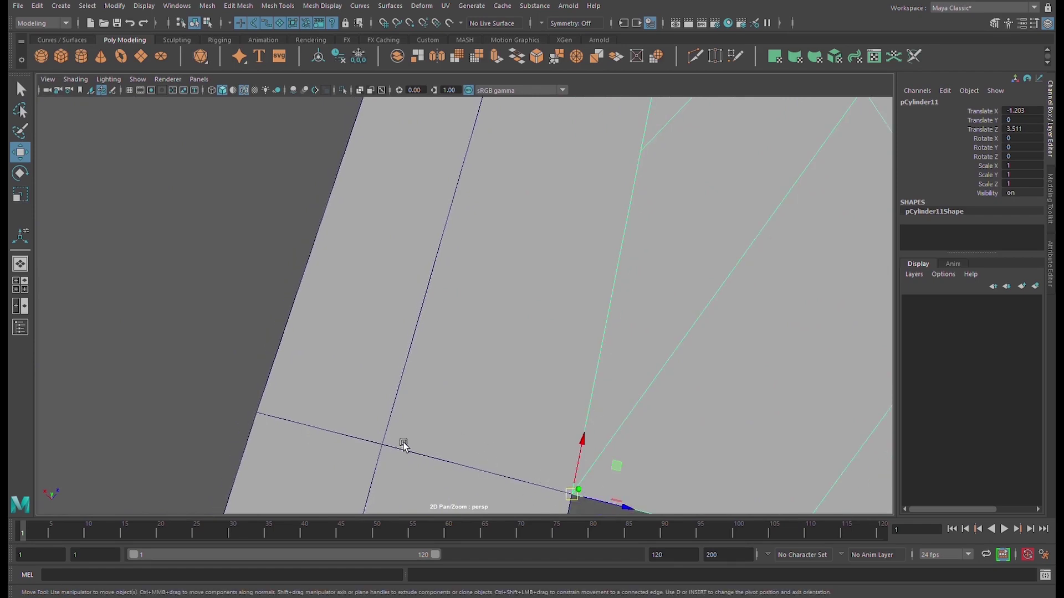
pyautogui.scroll(-6, 568, 427)
pyautogui.keyDown('alt'); pyautogui.moveTo(571, 278); pyautogui.dragTo(597, 360, button='middle'); pyautogui.keyUp('alt')
pyautogui.scroll(-2, 496, 332)
pyautogui.keyDown('alt'); pyautogui.moveTo(531, 348); pyautogui.dragTo(569, 352); pyautogui.keyUp('alt')
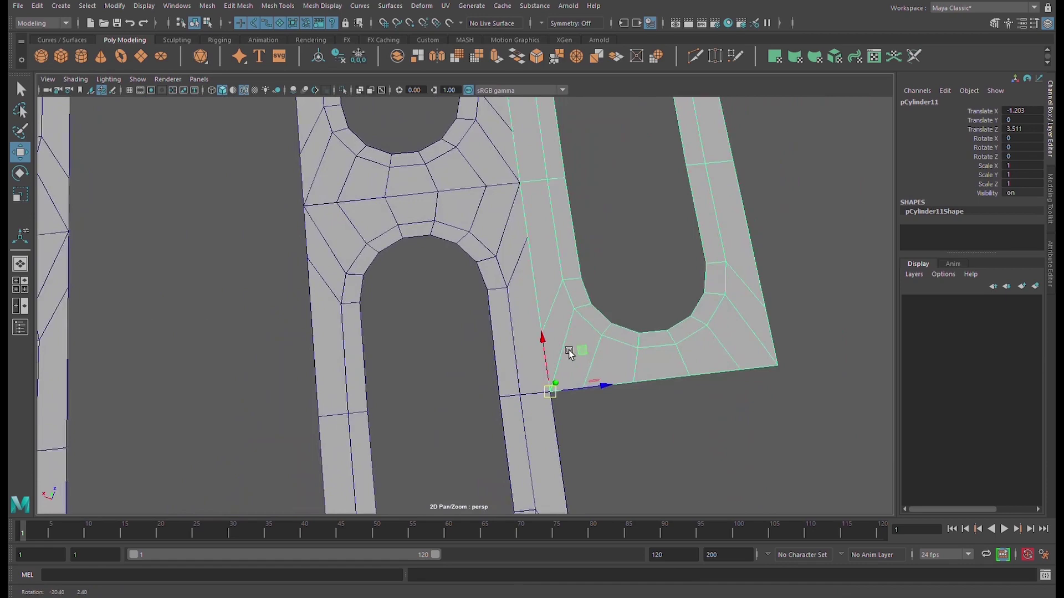
pyautogui.scroll(5, 570, 355)
pyautogui.click(651, 381)
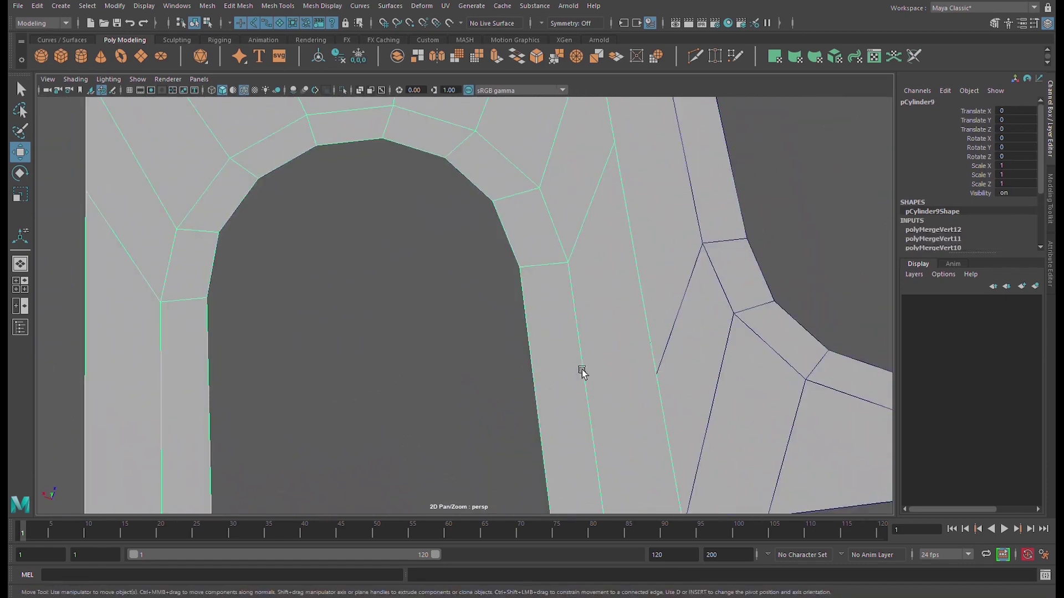
pyautogui.scroll(-7, 722, 360)
pyautogui.keyDown('alt'); pyautogui.moveTo(584, 278); pyautogui.dragTo(598, 441, button='middle'); pyautogui.keyUp('alt')
pyautogui.keyDown('alt'); pyautogui.moveTo(449, 236); pyautogui.dragTo(581, 252, button='right'); pyautogui.keyUp('alt')
pyautogui.keyDown('alt'); pyautogui.moveTo(581, 252); pyautogui.dragTo(587, 386, button='middle'); pyautogui.keyUp('alt')
pyautogui.keyDown('alt'); pyautogui.moveTo(472, 253); pyautogui.dragTo(559, 316, button='right'); pyautogui.keyUp('alt')
pyautogui.keyDown('alt'); pyautogui.moveTo(558, 315); pyautogui.dragTo(472, 339, button='middle'); pyautogui.keyUp('alt')
# Use Multi-Cut to add an edge across the offset copy's seam-side strip, just above the lower end of its upper slot.
pyautogui.click(543, 297)
pyautogui.scroll(-3, 543, 297)
pyautogui.moveTo(543, 297); pyautogui.dragTo(496, 300, button='middle')
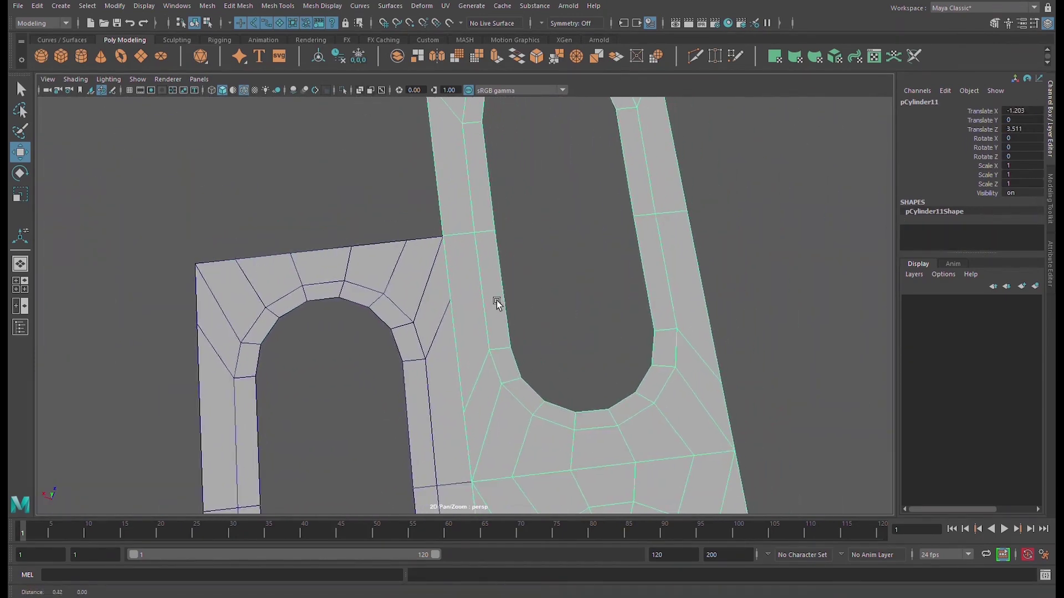
pyautogui.click(274, 11)
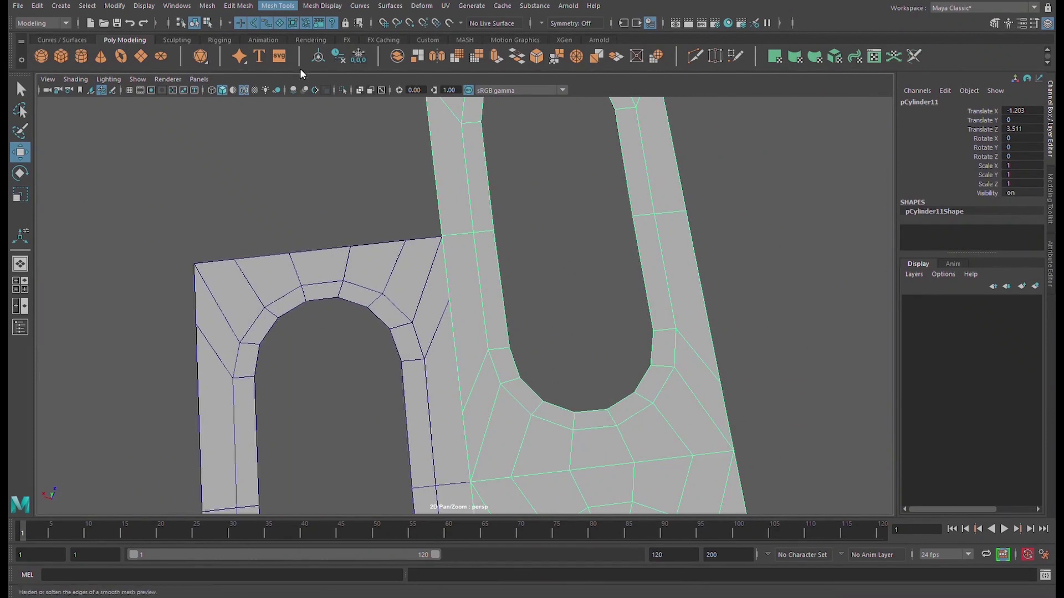
pyautogui.click(307, 113)
pyautogui.click(489, 349)
pyautogui.keyDown('alt'); pyautogui.moveTo(470, 296); pyautogui.dragTo(477, 294, button='right'); pyautogui.keyUp('alt')
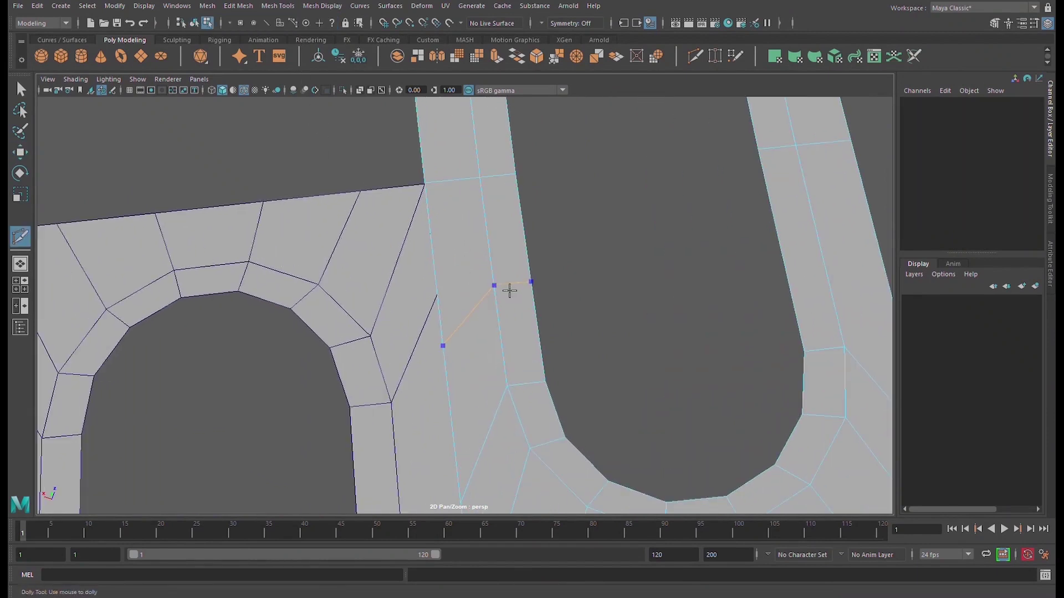
pyautogui.press('w')
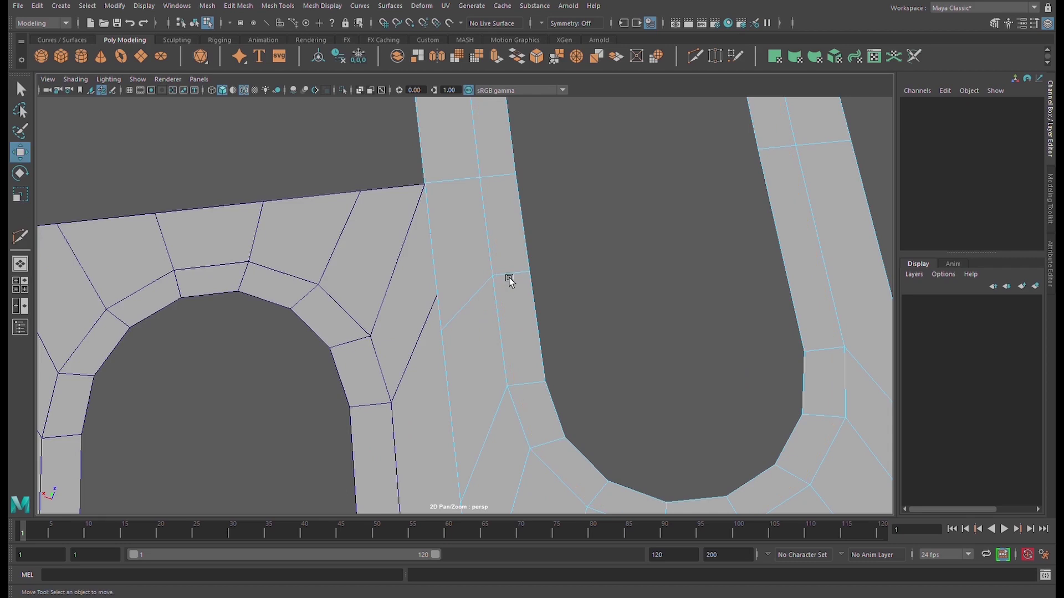
# Straighten the new cut edges by scaling them flat and align them with the neighbouring panel's vertex on the seam.
pyautogui.click(509, 279)
pyautogui.press('r')
pyautogui.moveTo(493, 253); pyautogui.dragTo(491, 292)
pyautogui.click(500, 350)
pyautogui.press('w')
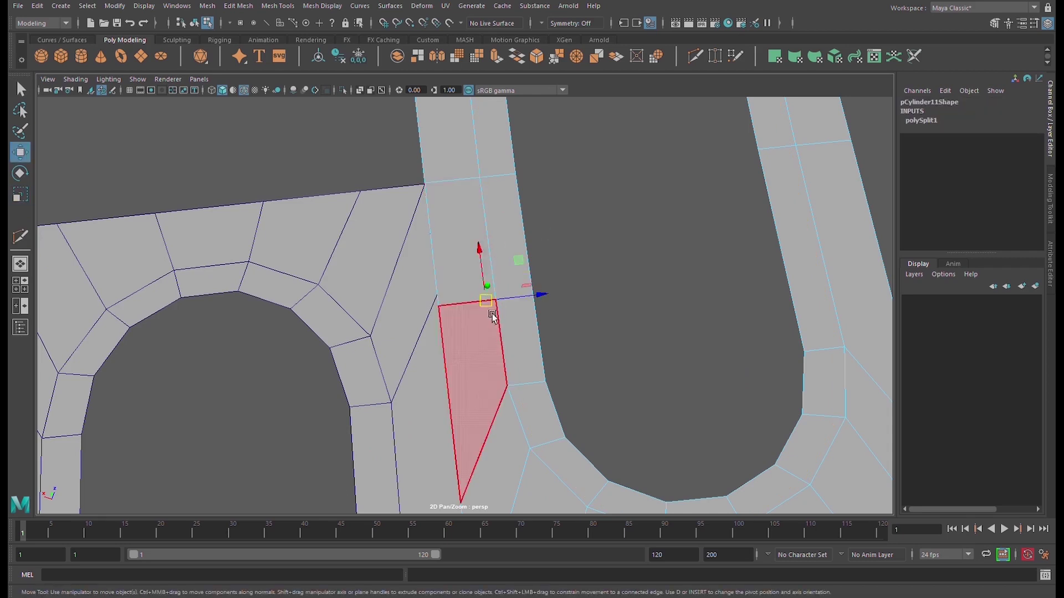
pyautogui.scroll(2, 488, 294)
pyautogui.moveTo(499, 281); pyautogui.dragTo(501, 262)
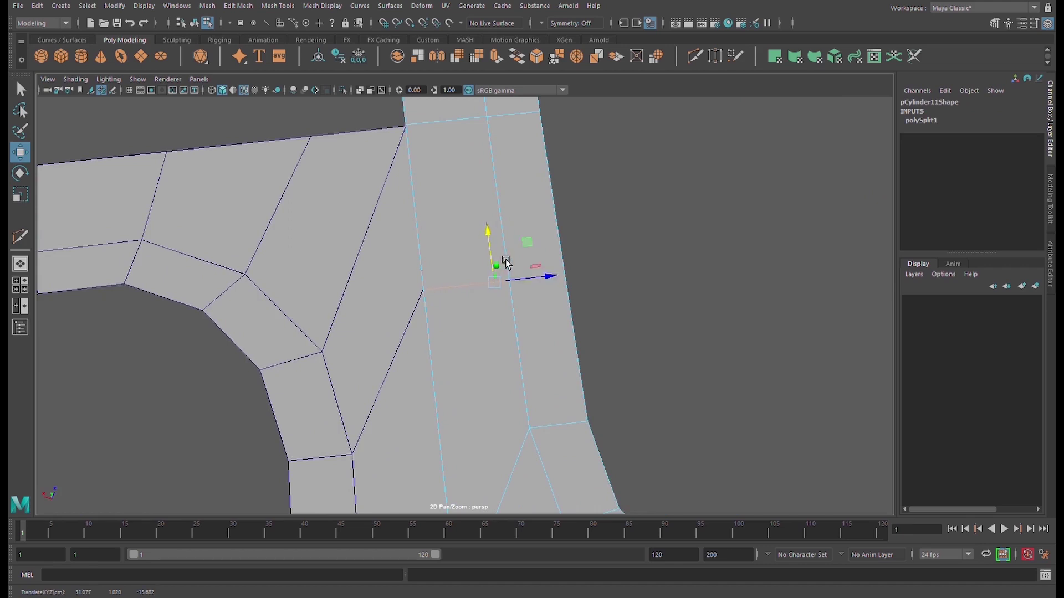
# Cut a matching edge across the strip on the opposite side of the offset copy's upper slot.
pyautogui.scroll(-3, 505, 261)
pyautogui.keyDown('alt'); pyautogui.moveTo(543, 327); pyautogui.dragTo(375, 374, button='middle'); pyautogui.keyUp('alt')
pyautogui.click(21, 236)
pyautogui.click(546, 336)
pyautogui.click(575, 333)
pyautogui.press('Return')
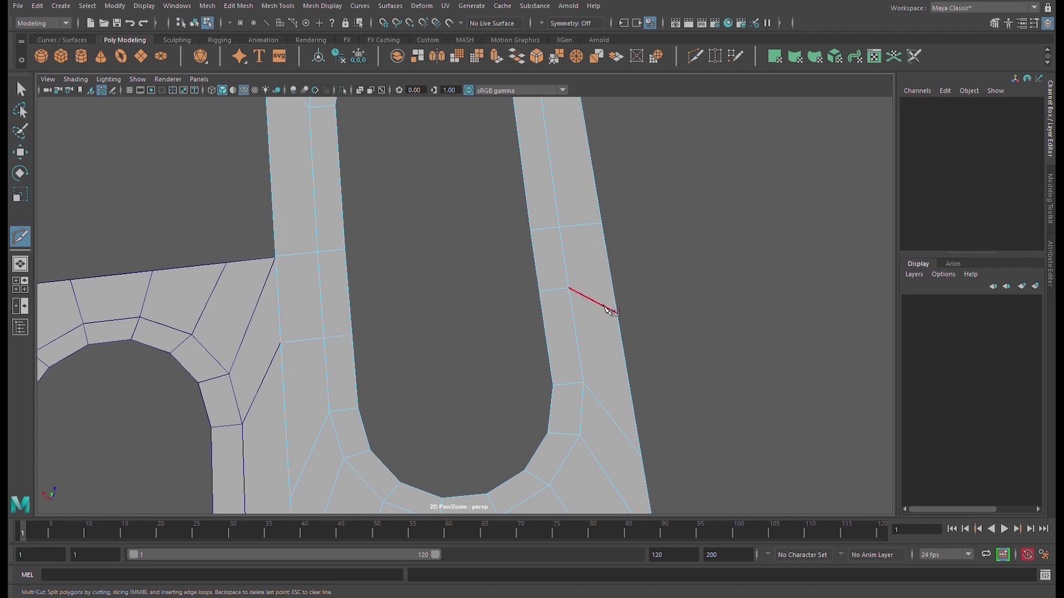
# Flatten the opposite-side cut and snap it level with the cut on the seam side.
pyautogui.press('w')
pyautogui.press('r')
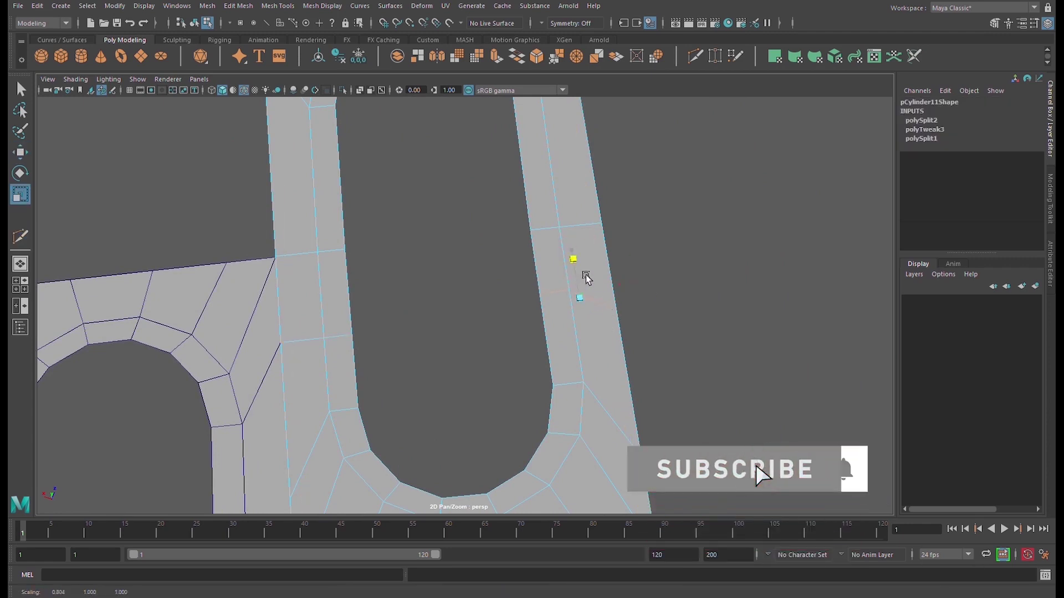
pyautogui.press('w')
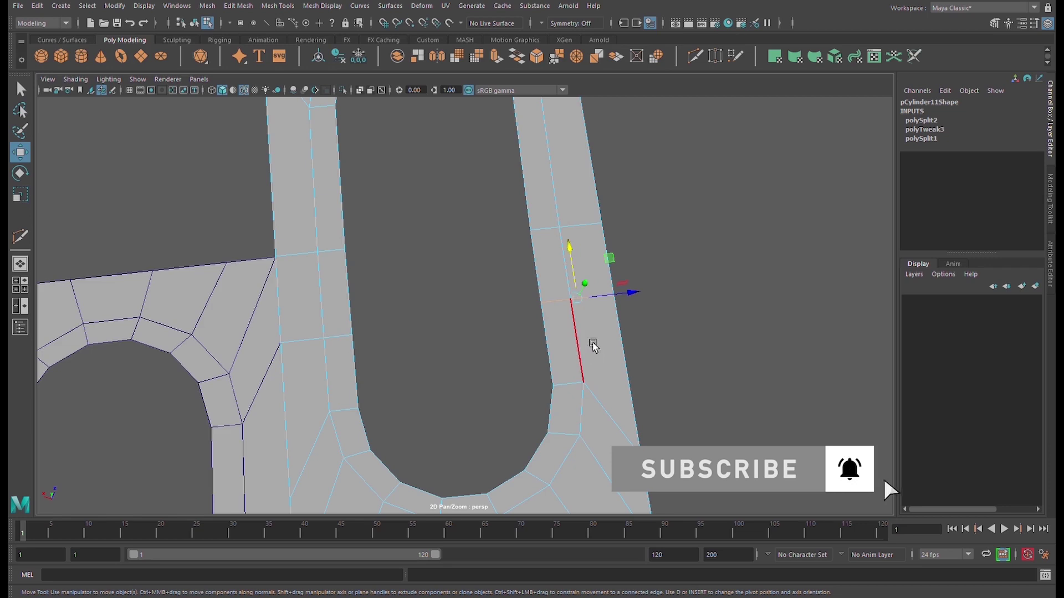
pyautogui.press('v')
pyautogui.moveTo(582, 252); pyautogui.dragTo(502, 336)
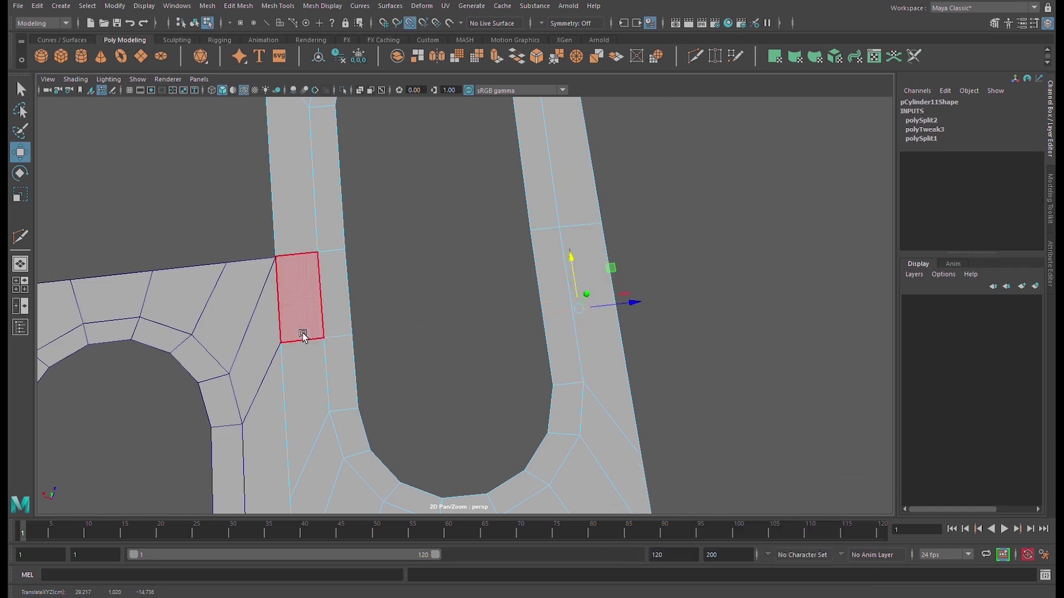
# Switch to the middle panel and cut an edge across its seam-side strip, between the upper slot's midline and outer end.
pyautogui.scroll(-3, 468, 349)
pyautogui.keyDown('alt'); pyautogui.moveTo(468, 349); pyautogui.dragTo(591, 302); pyautogui.keyUp('alt')
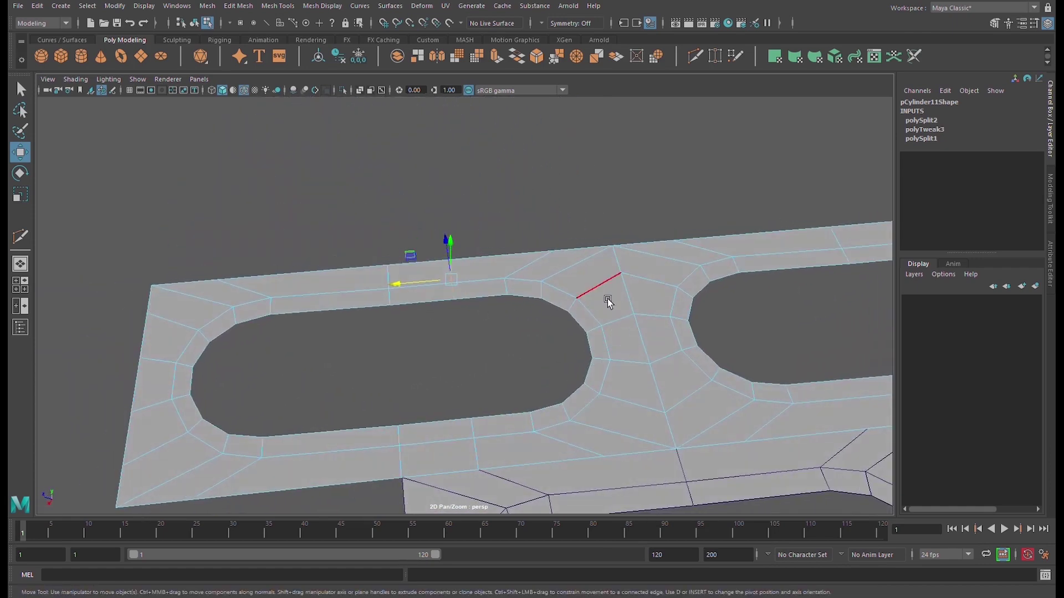
pyautogui.keyDown('alt'); pyautogui.moveTo(560, 351); pyautogui.dragTo(533, 356); pyautogui.keyUp('alt')
pyautogui.click(469, 343)
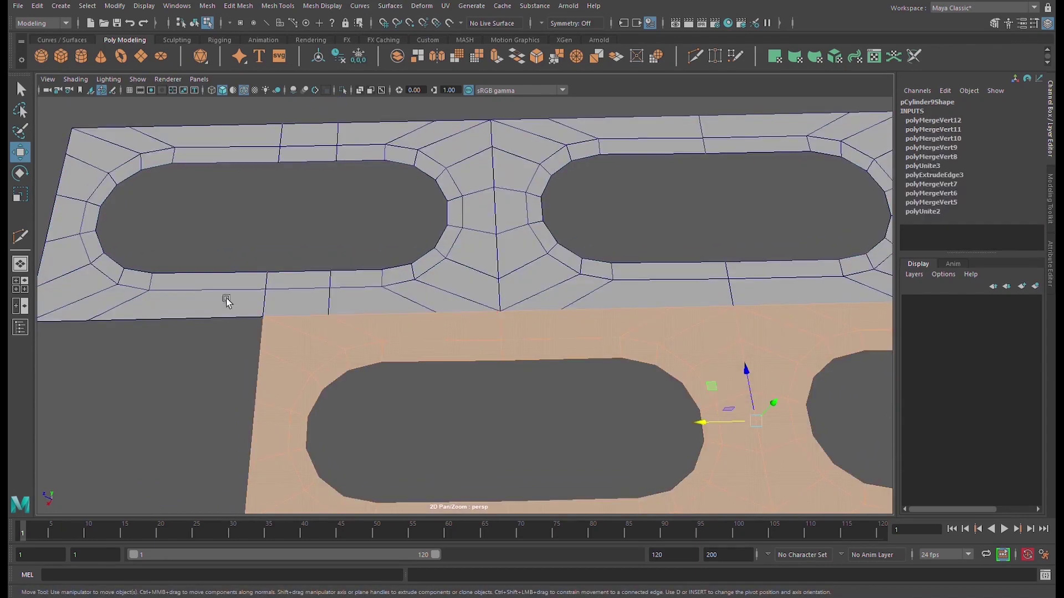
pyautogui.press('F8')
pyautogui.click(20, 237)
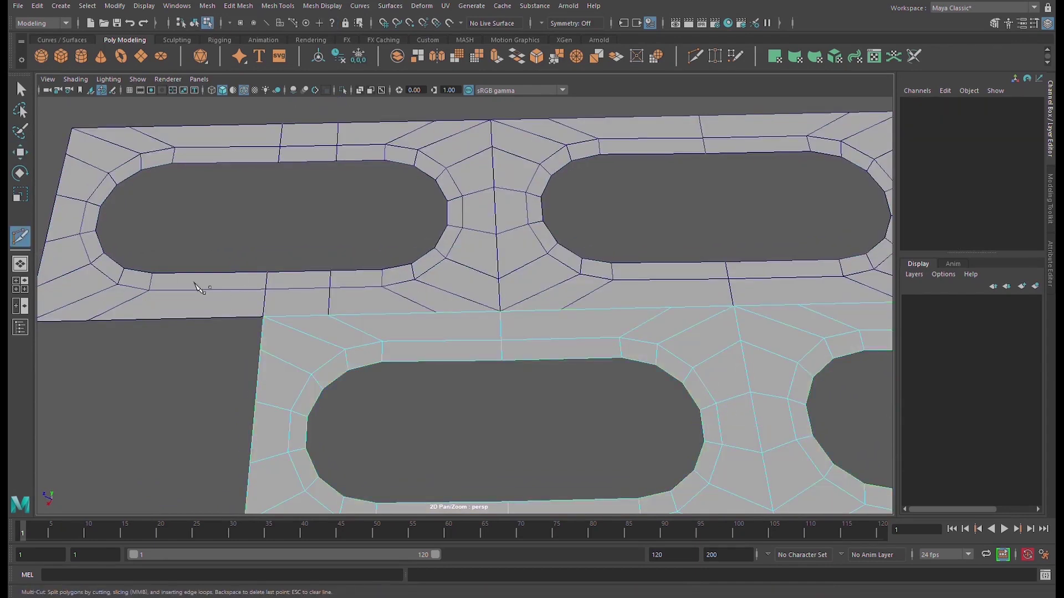
pyautogui.click(383, 341)
pyautogui.press('Return')
# Flatten the middle panel's new cut edges and snap them to the offset copy's nearest unmatched seam vertex.
pyautogui.press('w')
pyautogui.click(454, 327)
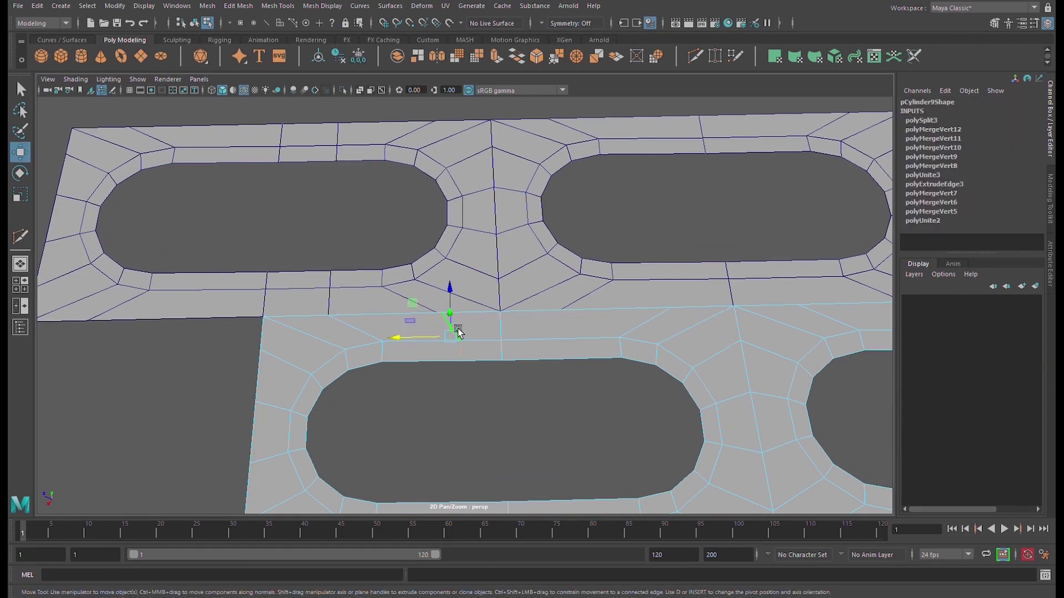
pyautogui.press('r')
pyautogui.moveTo(398, 337); pyautogui.dragTo(638, 367)
pyautogui.scroll(5, 501, 351)
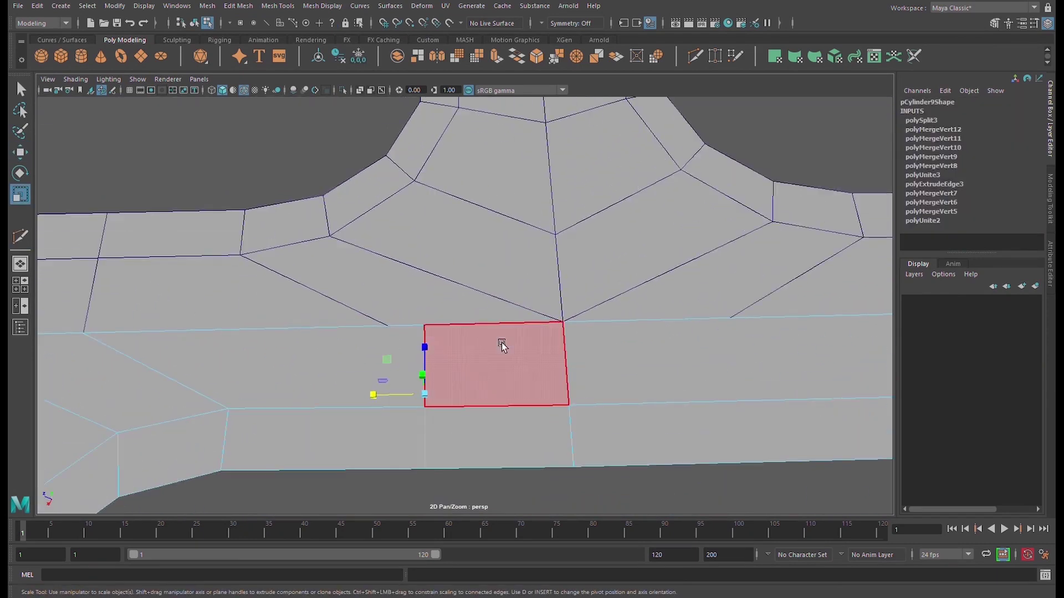
pyautogui.press('w')
pyautogui.press('v')
pyautogui.moveTo(395, 394); pyautogui.dragTo(384, 398)
pyautogui.scroll(-3, 384, 397)
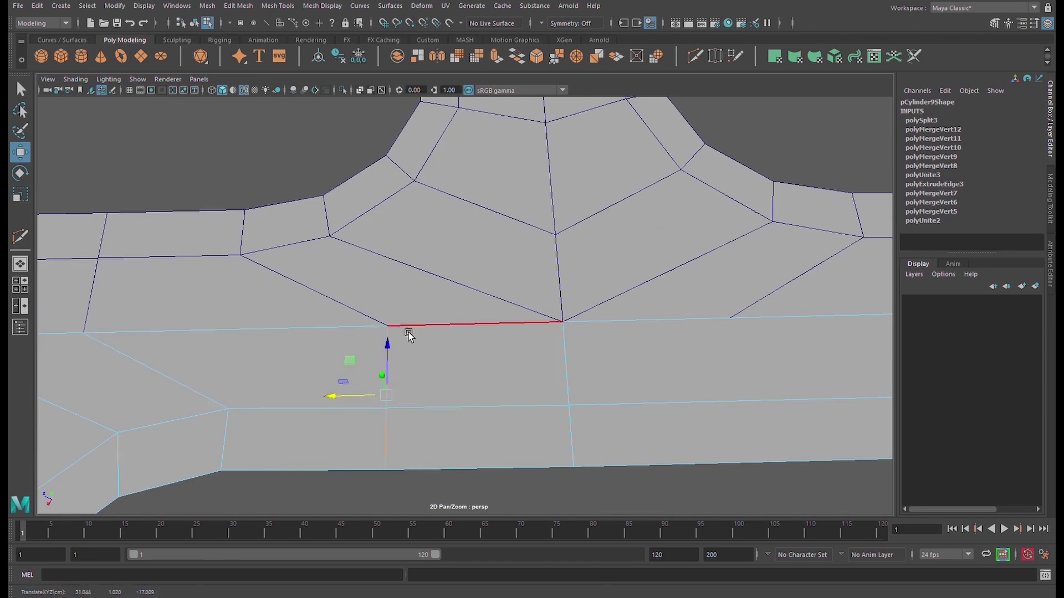
# Cut a second edge across the middle panel's seam-side strip, on the other side of the upper slot's midline.
pyautogui.scroll(-4, 406, 332)
pyautogui.keyDown('alt'); pyautogui.moveTo(458, 373); pyautogui.dragTo(391, 383); pyautogui.keyUp('alt')
pyautogui.scroll(-3, 534, 404)
pyautogui.keyDown('alt'); pyautogui.moveTo(534, 404); pyautogui.dragTo(508, 423); pyautogui.keyUp('alt')
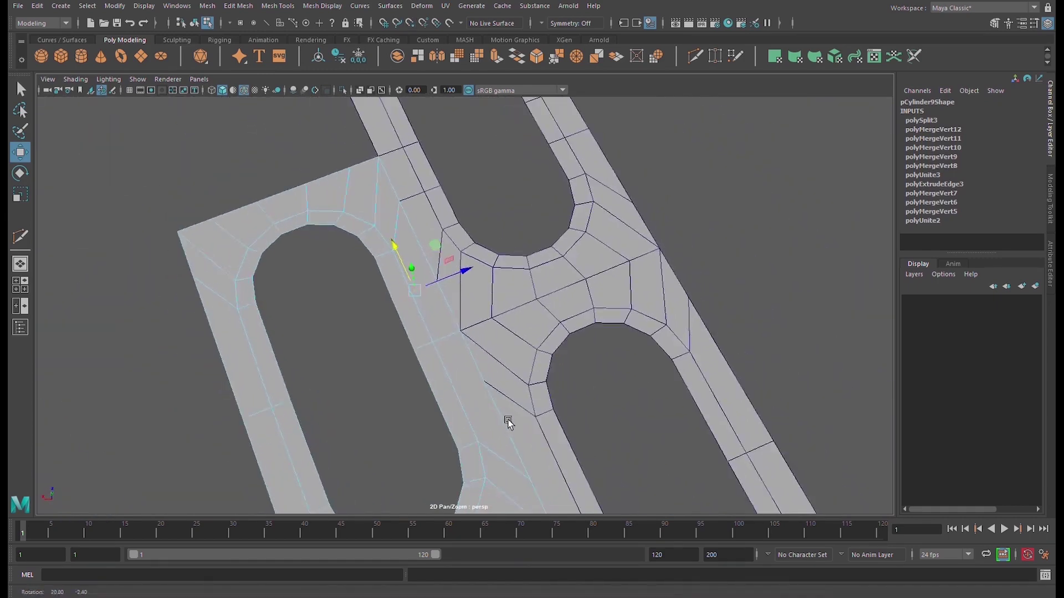
pyautogui.scroll(5, 639, 433)
pyautogui.keyDown('alt'); pyautogui.moveTo(639, 434); pyautogui.dragTo(582, 304, button='middle'); pyautogui.keyUp('alt')
pyautogui.click(448, 383)
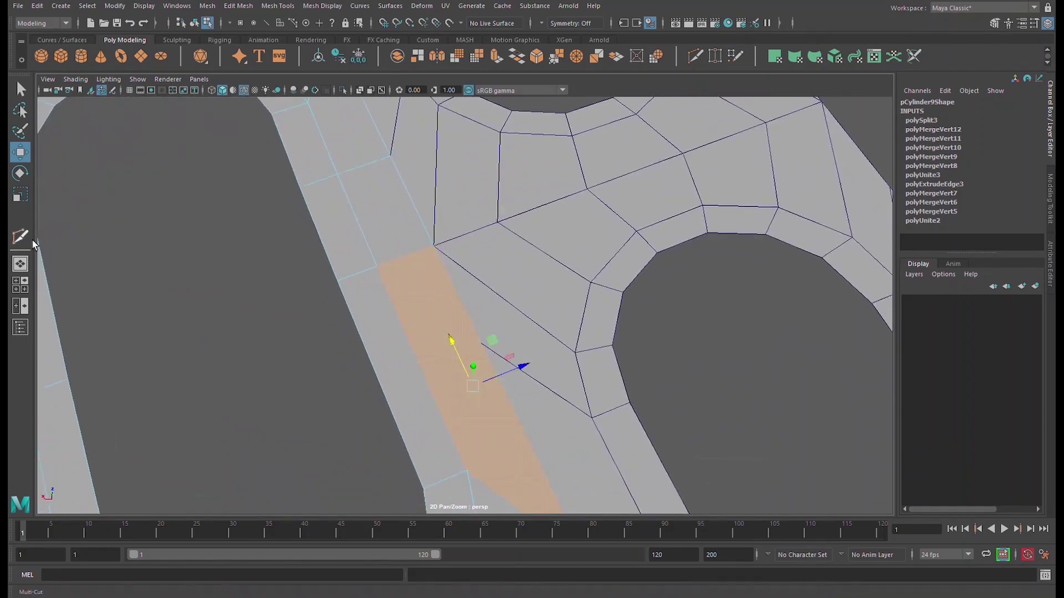
pyautogui.click(26, 238)
pyautogui.press('Return')
# Flatten the second cut on the middle panel and snap it to the offset copy's adjacent seam vertex.
pyautogui.press('w')
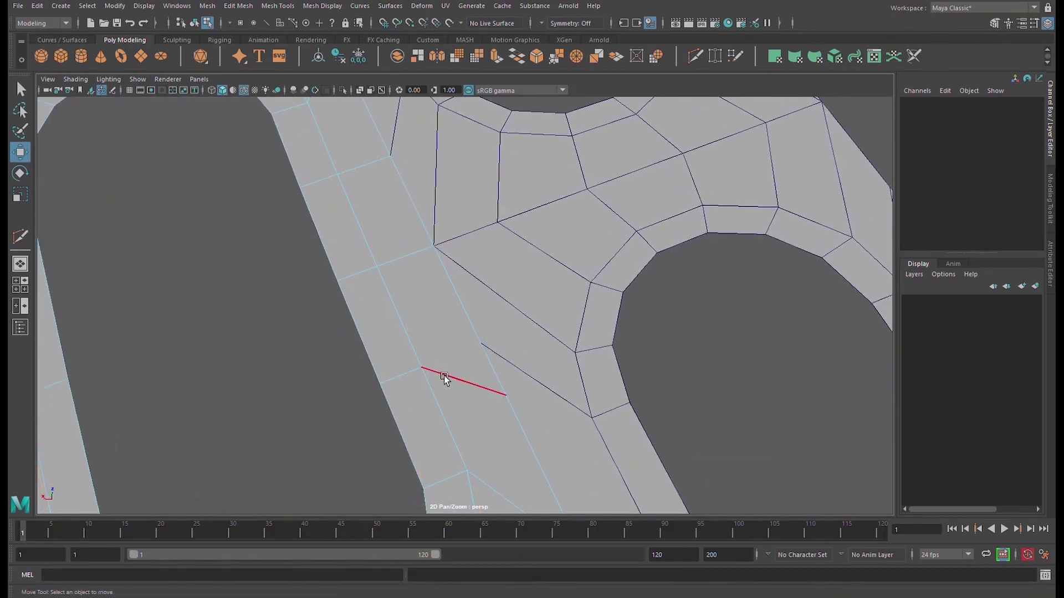
pyautogui.click(453, 377)
pyautogui.press('r')
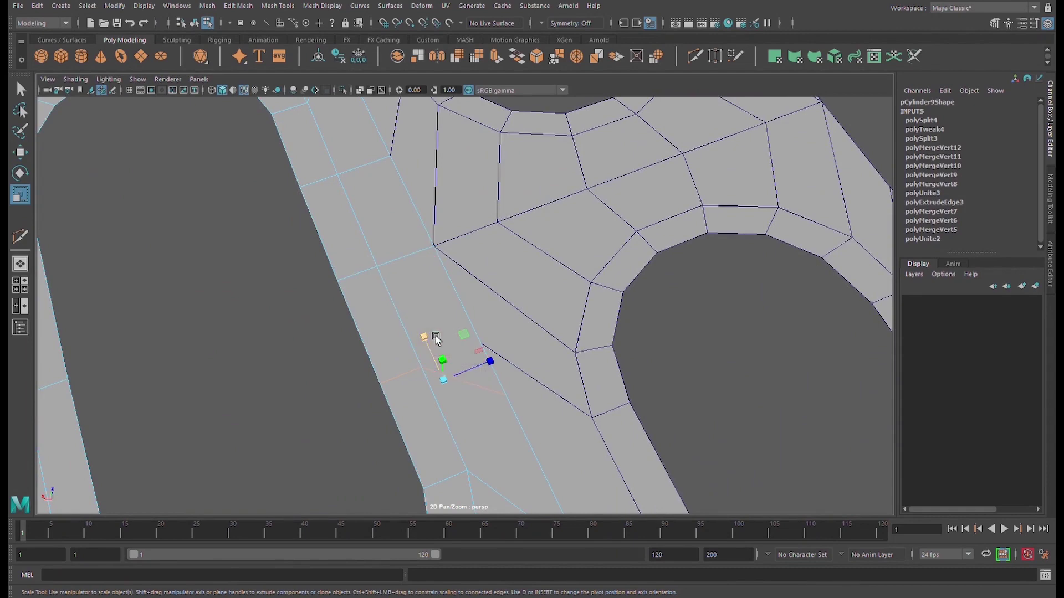
pyautogui.press('w')
pyautogui.press('v')
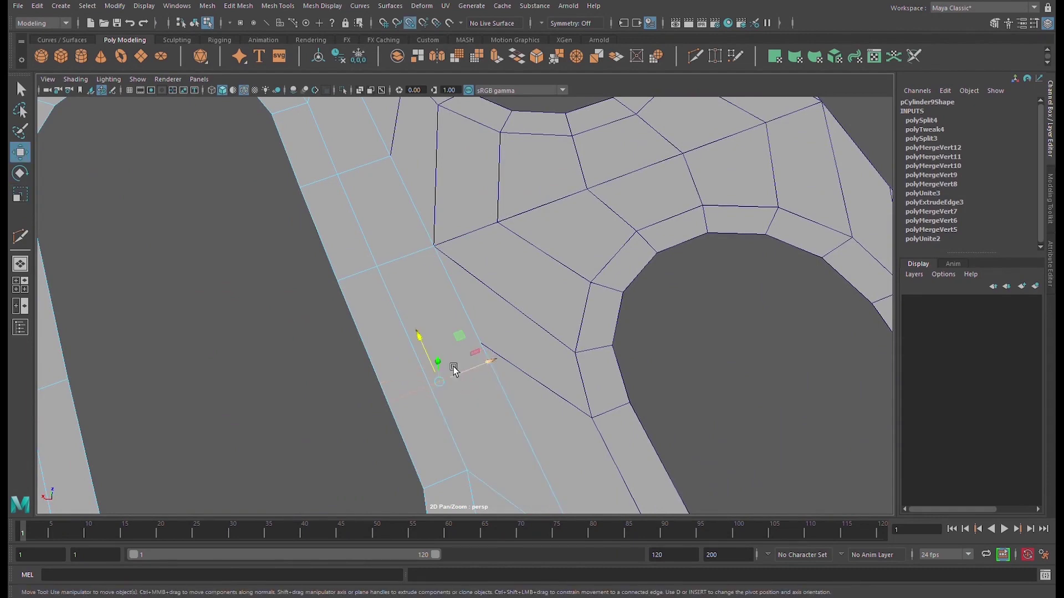
pyautogui.moveTo(434, 360); pyautogui.dragTo(501, 377)
pyautogui.scroll(-6, 488, 351)
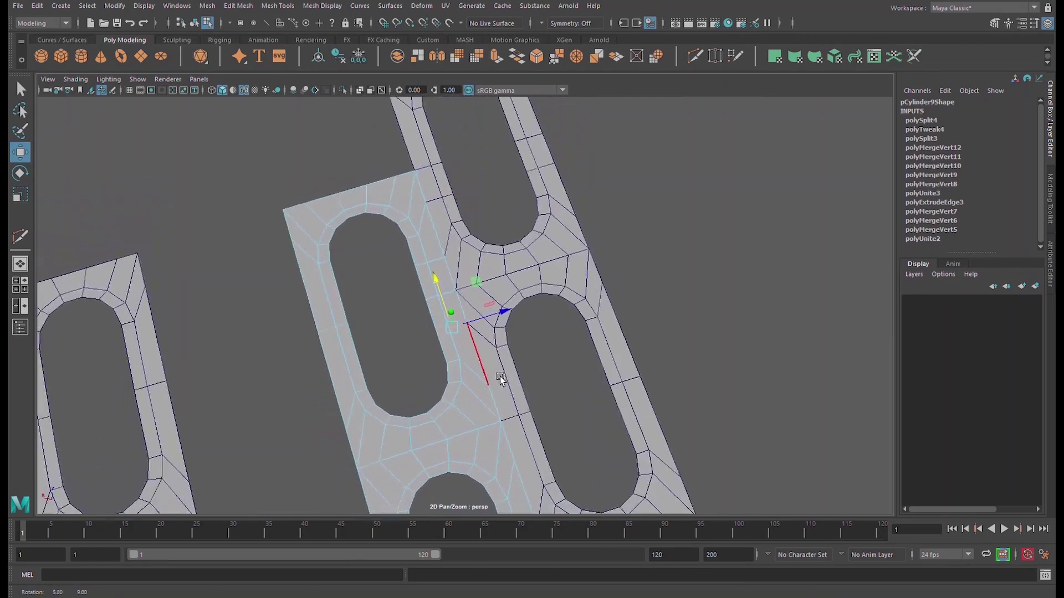
pyautogui.scroll(10, 500, 380)
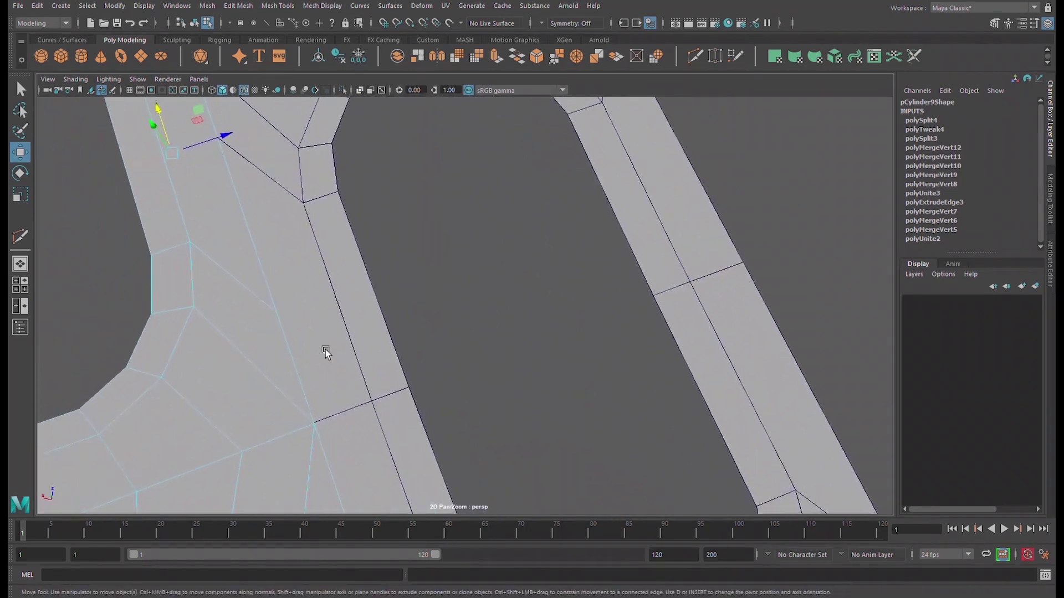
# Switch to the offset copy and cut an edge across its seam-side strip, between the lower slot's upper end and midline.
pyautogui.keyDown('alt'); pyautogui.moveTo(325, 350); pyautogui.dragTo(361, 382, button='middle'); pyautogui.keyUp('alt')
pyautogui.click(371, 351)
pyautogui.keyDown('alt'); pyautogui.moveTo(371, 355); pyautogui.dragTo(347, 369); pyautogui.keyUp('alt')
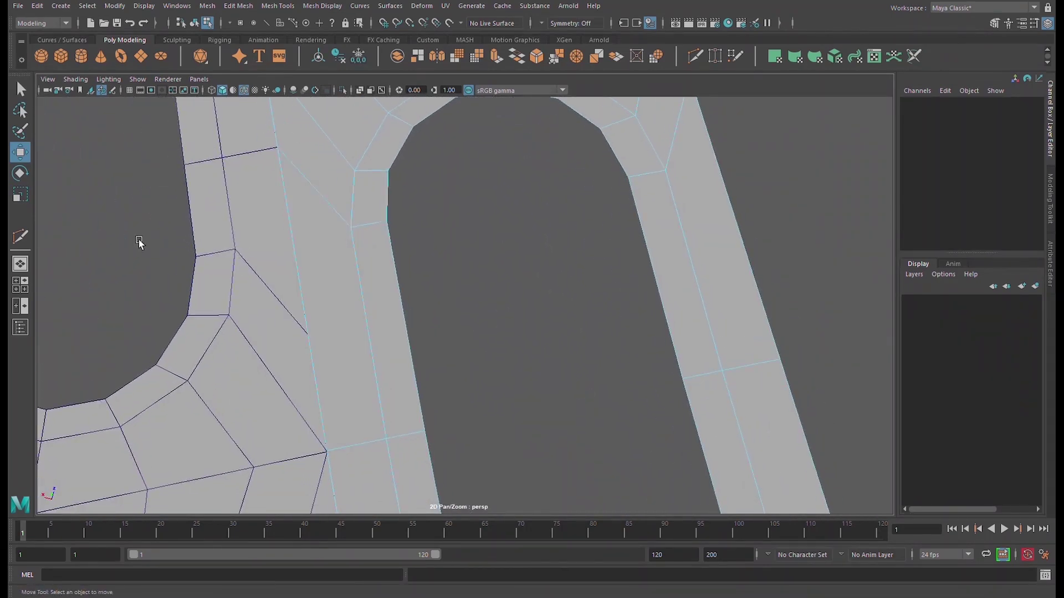
pyautogui.click(25, 238)
pyautogui.click(300, 277)
pyautogui.click(402, 314)
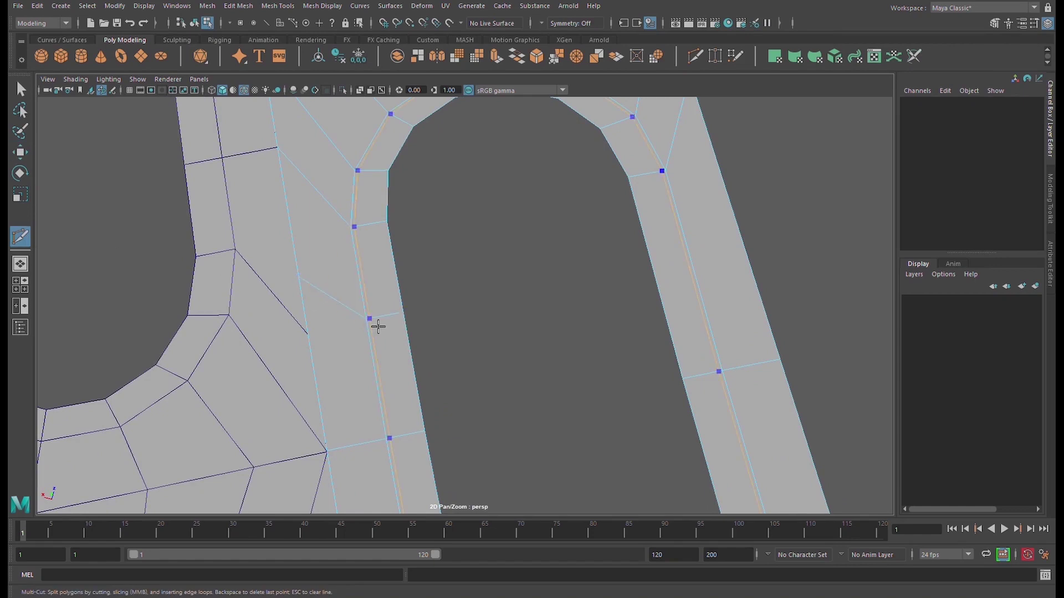
# Flatten the offset copy's new cut edges and snap them level with the middle panel's unmatched seam vertex.
pyautogui.press('w')
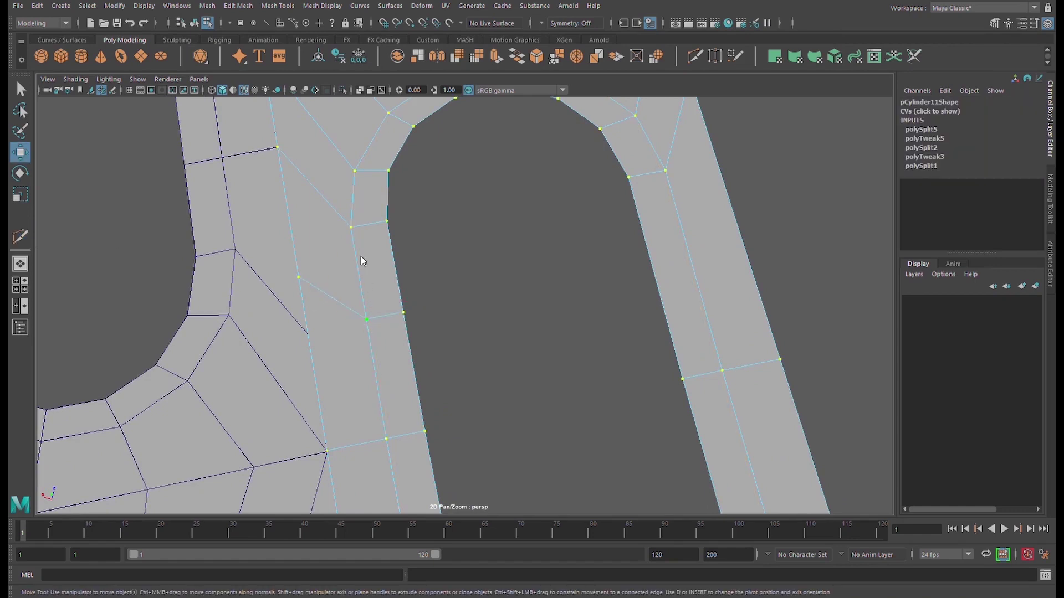
pyautogui.press('F10')
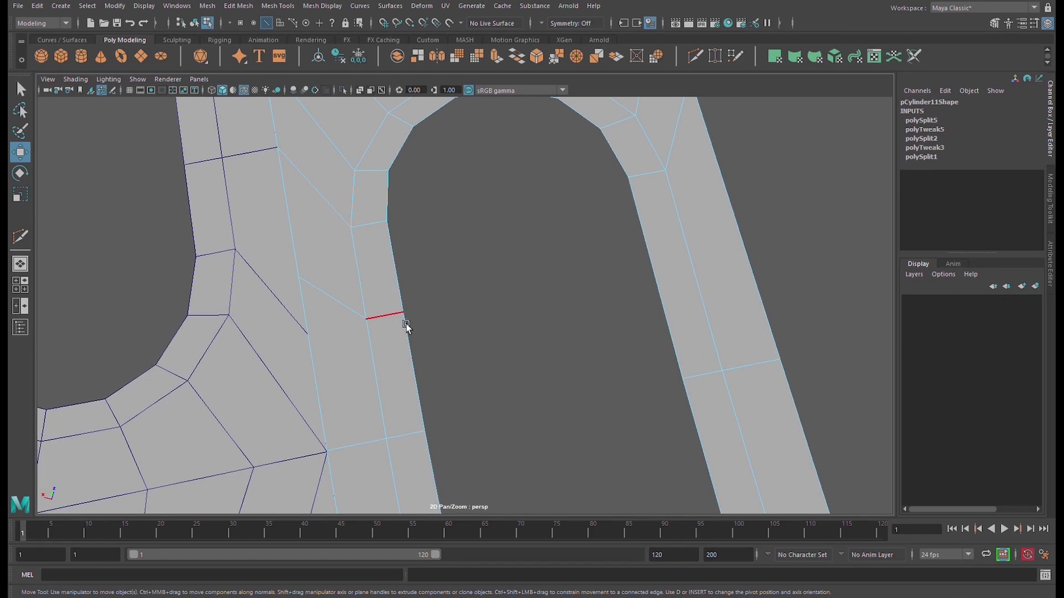
pyautogui.press('r')
pyautogui.moveTo(348, 259); pyautogui.dragTo(359, 329)
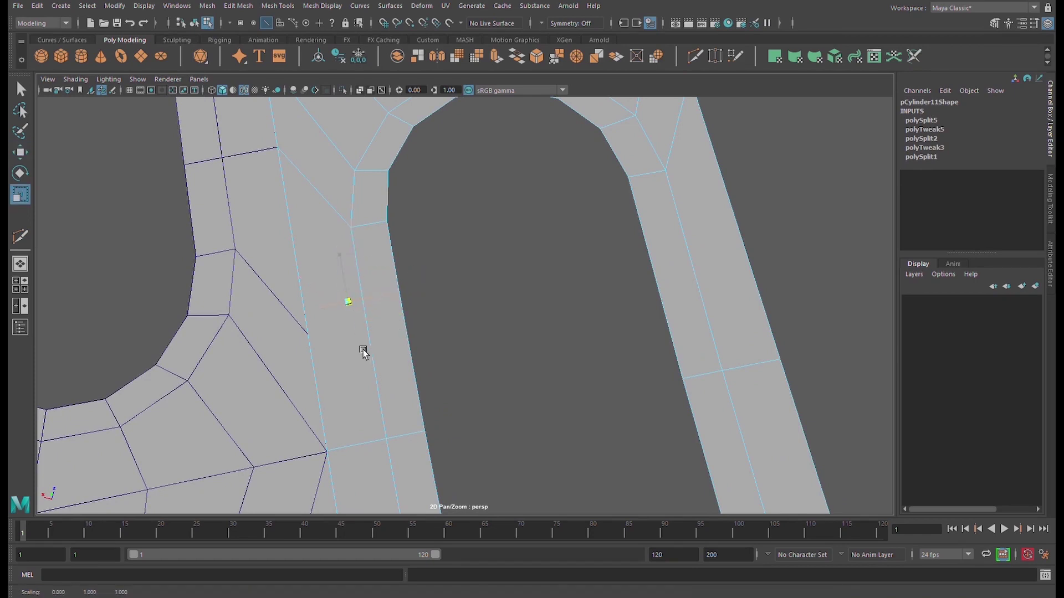
pyautogui.press('w')
pyautogui.moveTo(349, 281); pyautogui.dragTo(333, 317, button='middle')
# Cut an edge across the strip on the lower slot's outer side and align it straight with the seam-side cut.
pyautogui.click(22, 237)
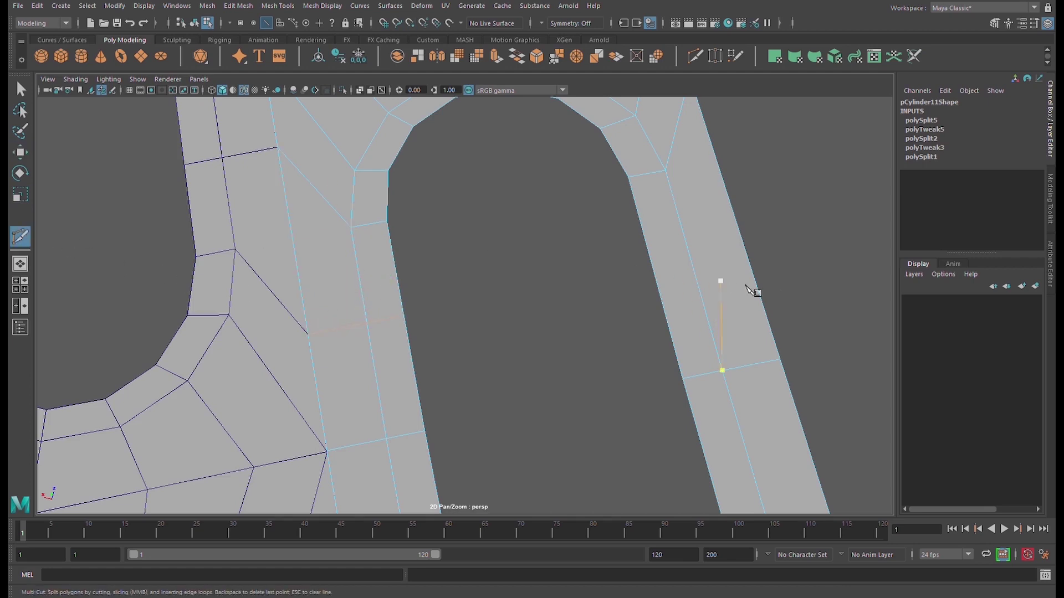
pyautogui.keyDown('ctrl'); pyautogui.click(702, 266); pyautogui.keyUp('ctrl')
pyautogui.press('w')
pyautogui.click(713, 244)
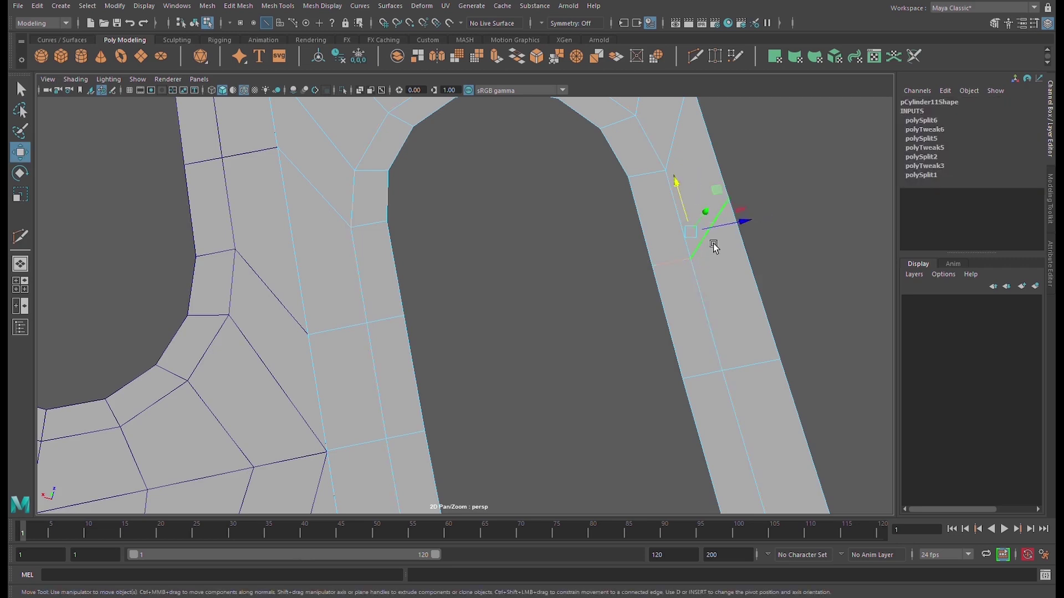
pyautogui.press('r')
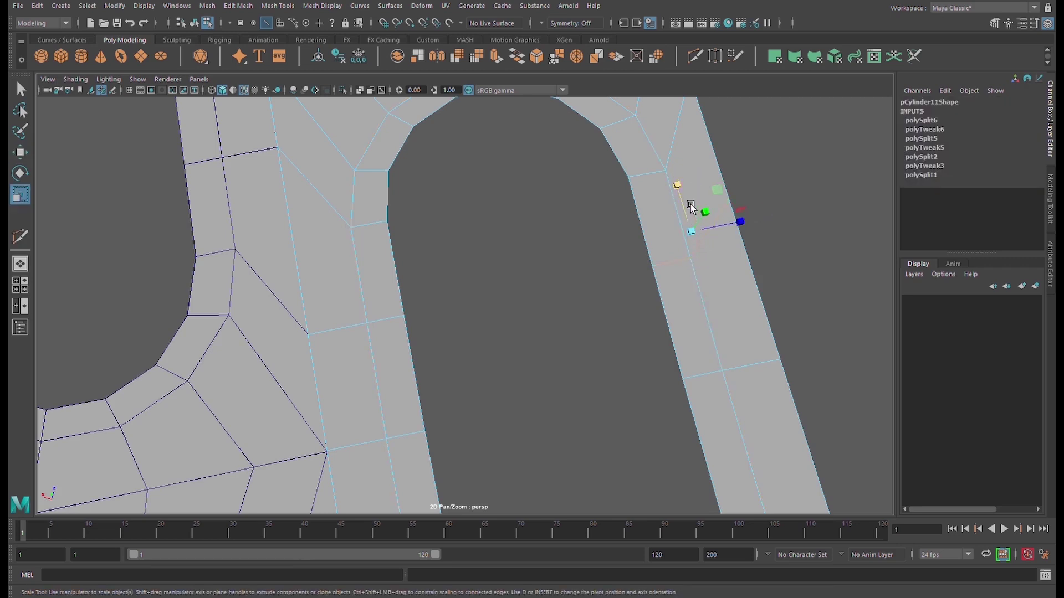
pyautogui.press('w')
pyautogui.press('v')
pyautogui.moveTo(697, 209); pyautogui.dragTo(398, 312, button='middle')
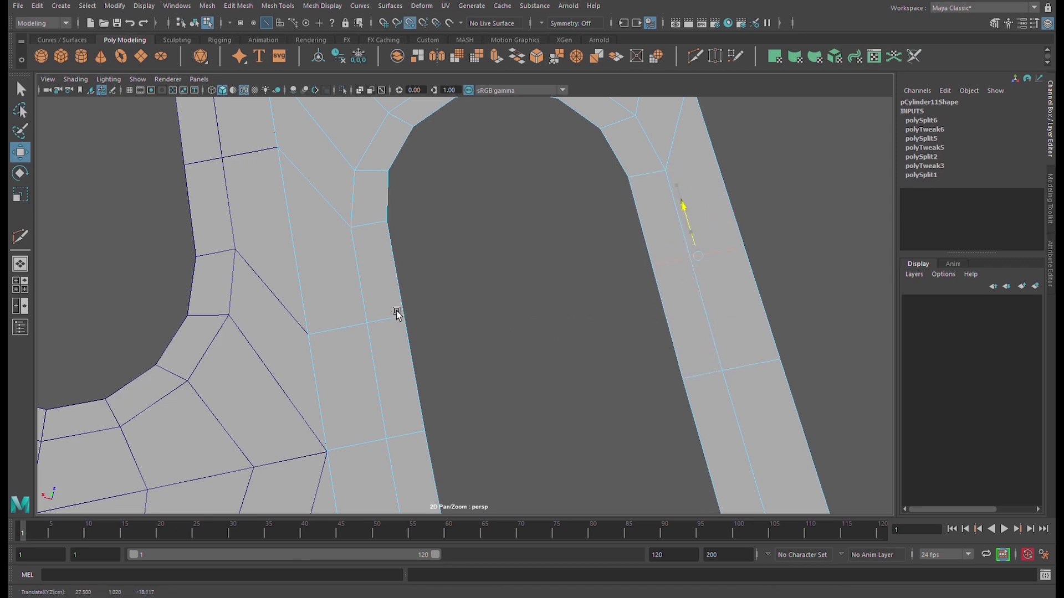
pyautogui.scroll(-3, 502, 325)
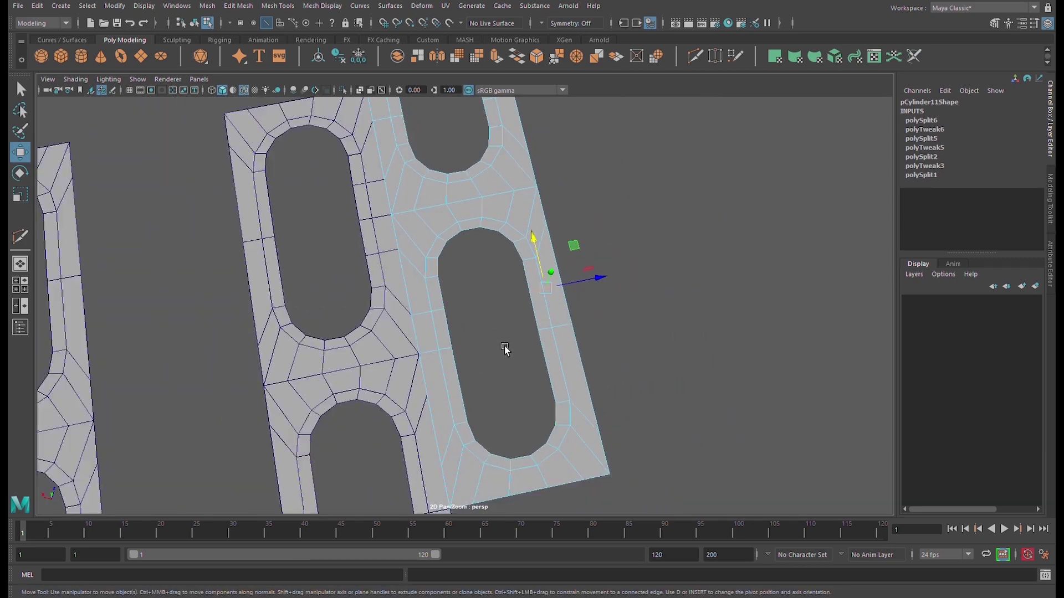
# Cut an edge across the seam-side strip below the lower slot's midline and snap it straight to the middle panel's seam vertex.
pyautogui.keyDown('alt'); pyautogui.moveTo(504, 342); pyautogui.dragTo(508, 297, button='middle'); pyautogui.keyUp('alt')
pyautogui.keyDown('alt'); pyautogui.moveTo(508, 297); pyautogui.dragTo(700, 422, button='right'); pyautogui.keyUp('alt')
pyautogui.click(443, 310)
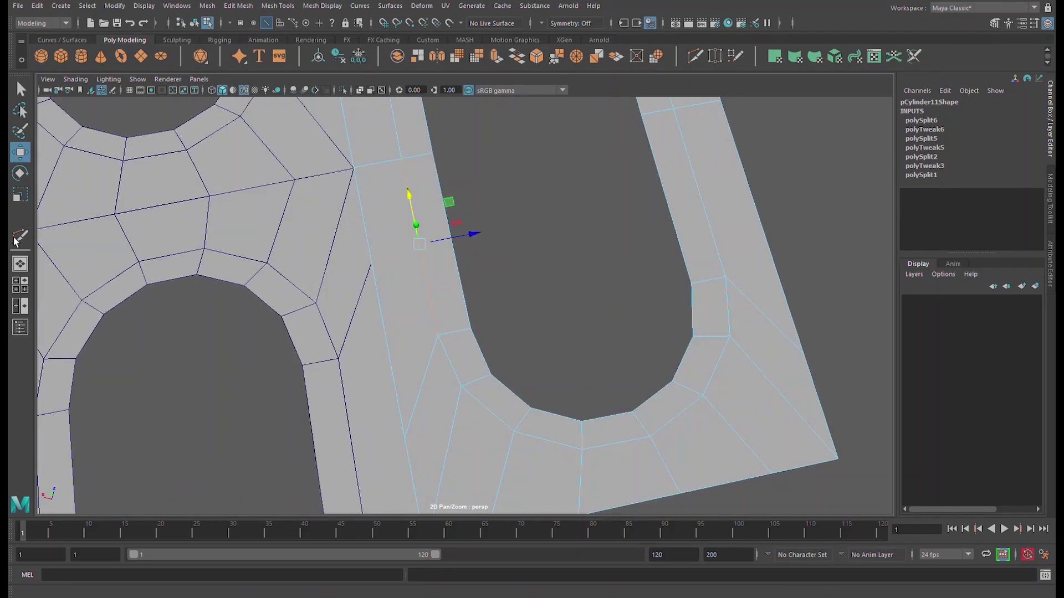
pyautogui.click(20, 241)
pyautogui.press('Return')
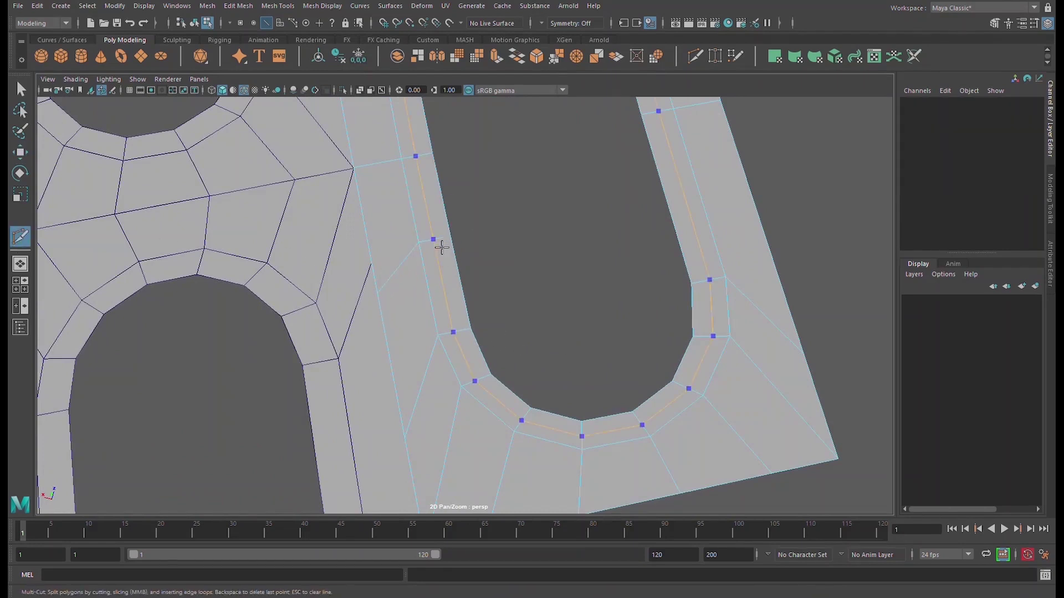
pyautogui.press('w')
pyautogui.click(436, 244)
pyautogui.press('r')
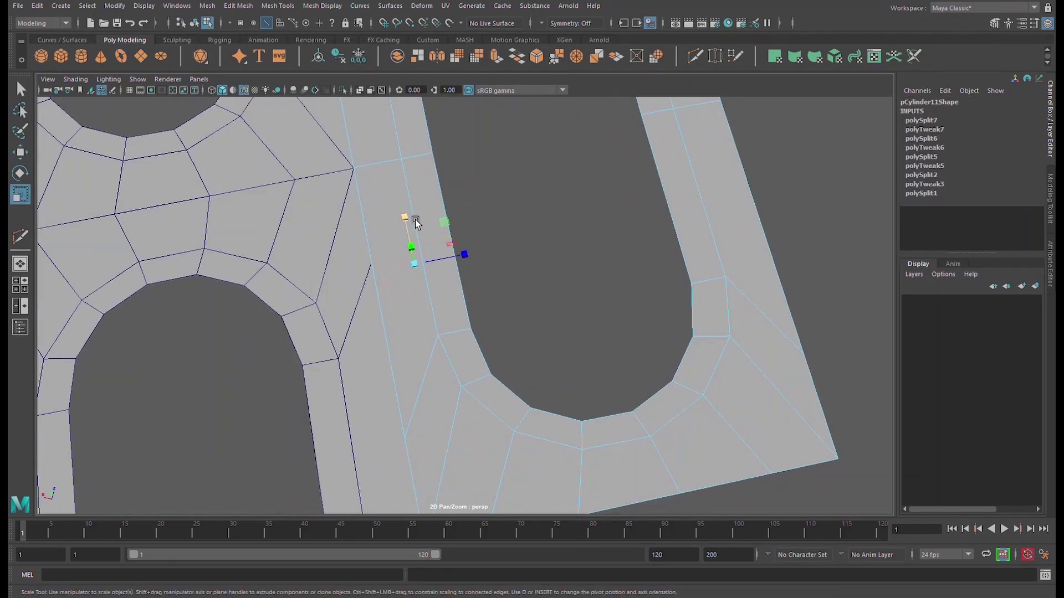
pyautogui.press('w')
pyautogui.moveTo(427, 242); pyautogui.dragTo(404, 235)
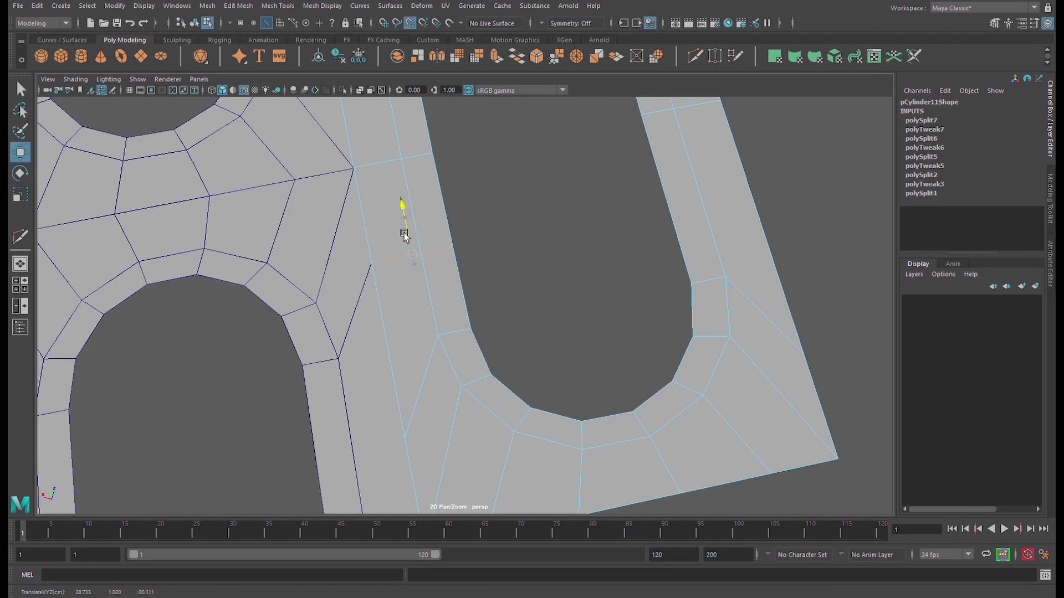
# Cut an edge across the outer strip below the lower slot's midline and align it straight with the opposite seam-side cut.
pyautogui.click(20, 237)
pyautogui.keyDown('alt'); pyautogui.moveTo(572, 402); pyautogui.dragTo(392, 493, button='middle'); pyautogui.keyUp('alt')
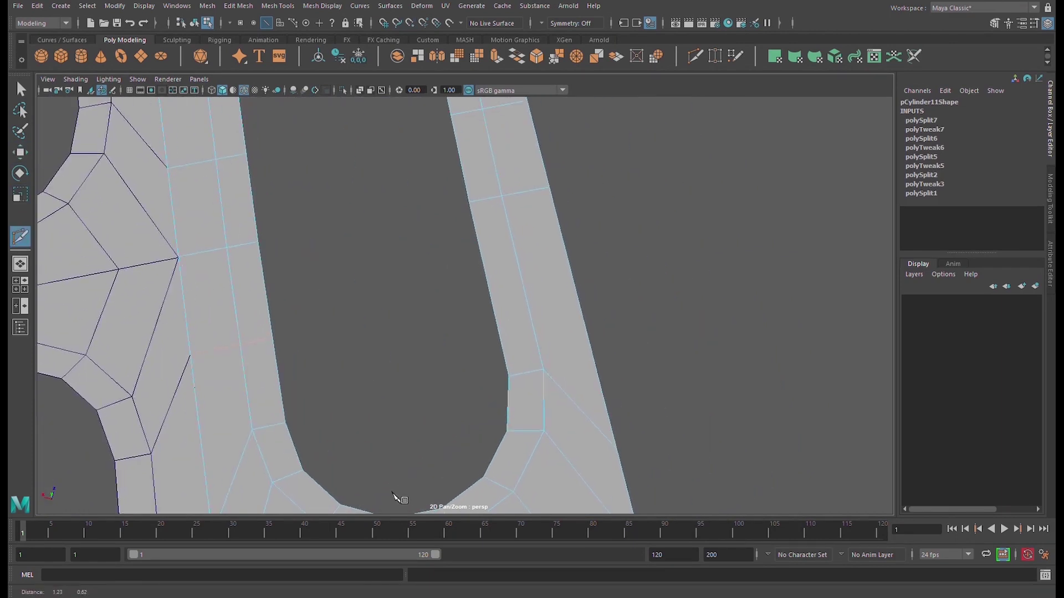
pyautogui.keyDown('ctrl'); pyautogui.click(543, 290); pyautogui.keyUp('ctrl')
pyautogui.press('w')
pyautogui.click(549, 291)
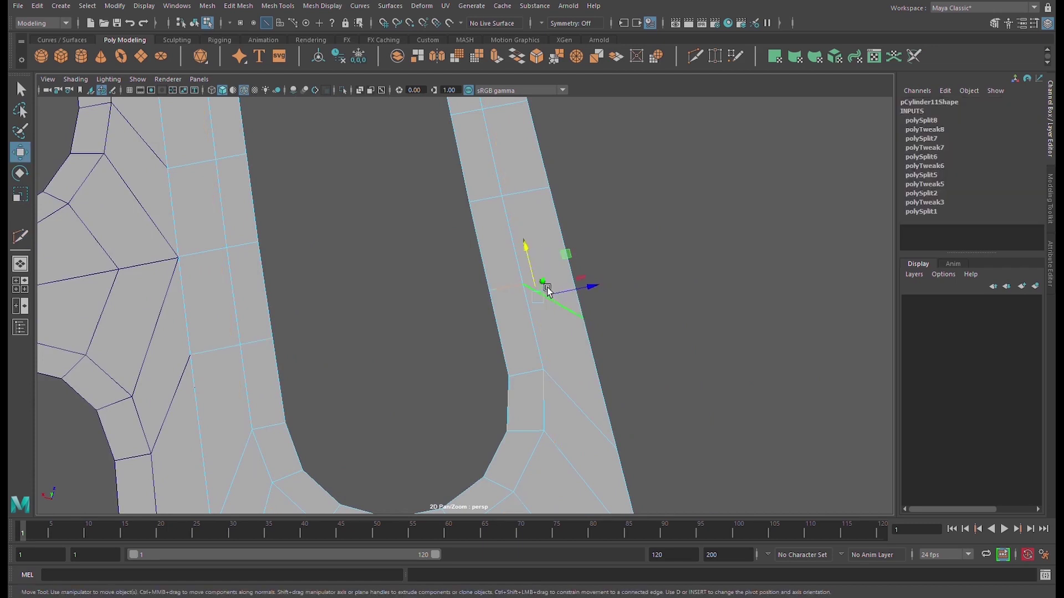
pyautogui.press('r')
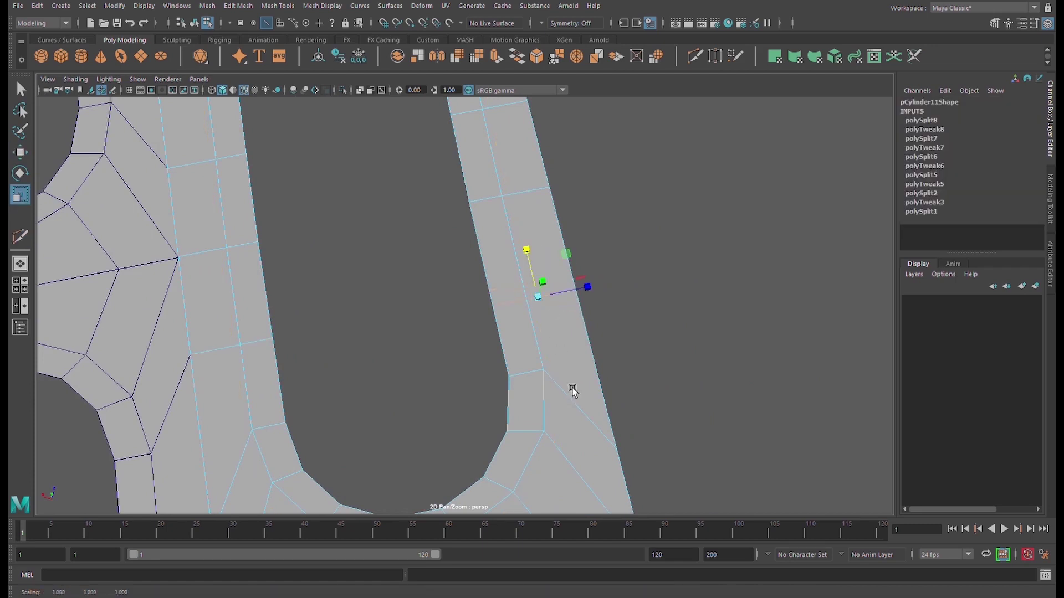
pyautogui.press('w')
pyautogui.press('v')
pyautogui.moveTo(540, 284); pyautogui.dragTo(417, 280)
pyautogui.moveTo(208, 349); pyautogui.dragTo(211, 358)
# Delete the middle panel whose seam vertices served as snapping targets for the offset copy.
pyautogui.scroll(-5, 537, 409)
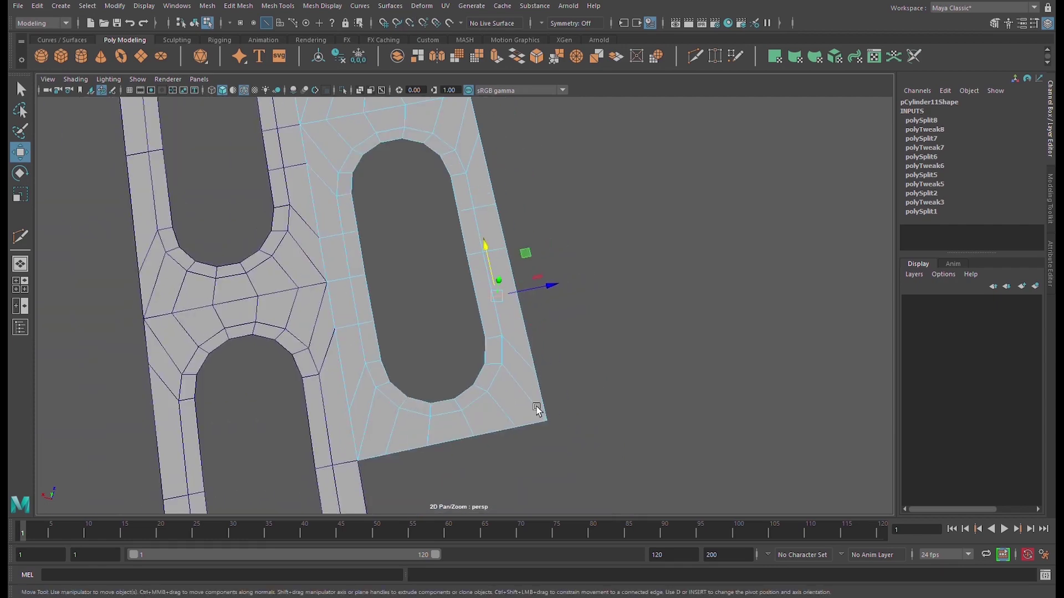
pyautogui.keyDown('alt'); pyautogui.moveTo(487, 417); pyautogui.dragTo(504, 318, button='middle'); pyautogui.keyUp('alt')
pyautogui.keyDown('alt'); pyautogui.moveTo(504, 318); pyautogui.dragTo(475, 375, button='right'); pyautogui.keyUp('alt')
pyautogui.keyDown('alt'); pyautogui.moveTo(476, 372); pyautogui.dragTo(524, 453, button='middle'); pyautogui.keyUp('alt')
pyautogui.keyDown('alt'); pyautogui.moveTo(525, 453); pyautogui.dragTo(449, 373, button='right'); pyautogui.keyUp('alt')
pyautogui.keyDown('alt'); pyautogui.moveTo(497, 388); pyautogui.dragTo(527, 441, button='middle'); pyautogui.keyUp('alt')
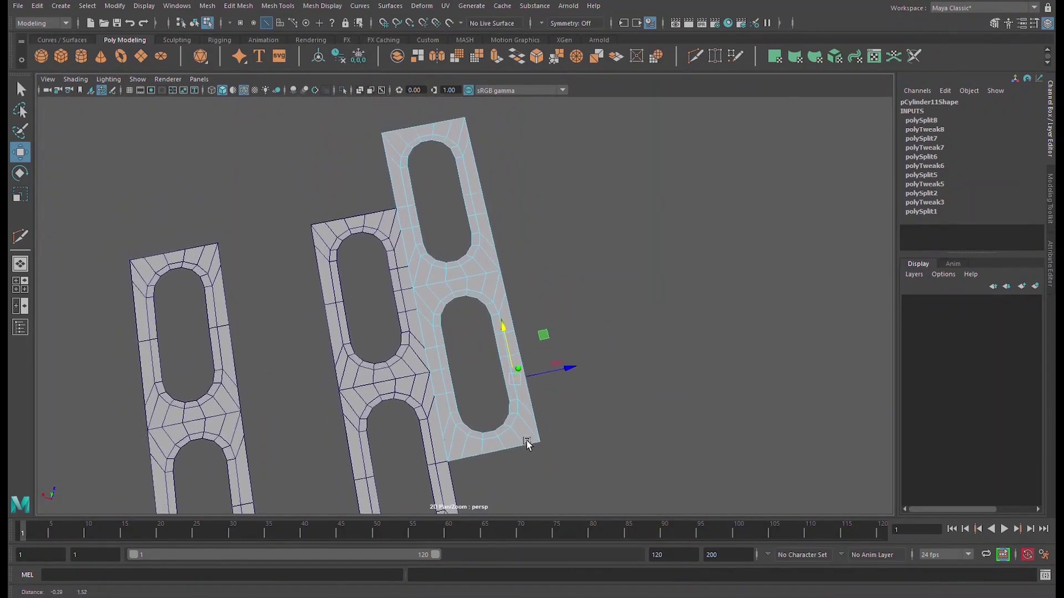
pyautogui.keyDown('alt'); pyautogui.moveTo(527, 375); pyautogui.dragTo(571, 370, button='right'); pyautogui.keyUp('alt')
pyautogui.keyDown('alt'); pyautogui.moveTo(571, 370); pyautogui.dragTo(582, 290, button='middle'); pyautogui.keyUp('alt')
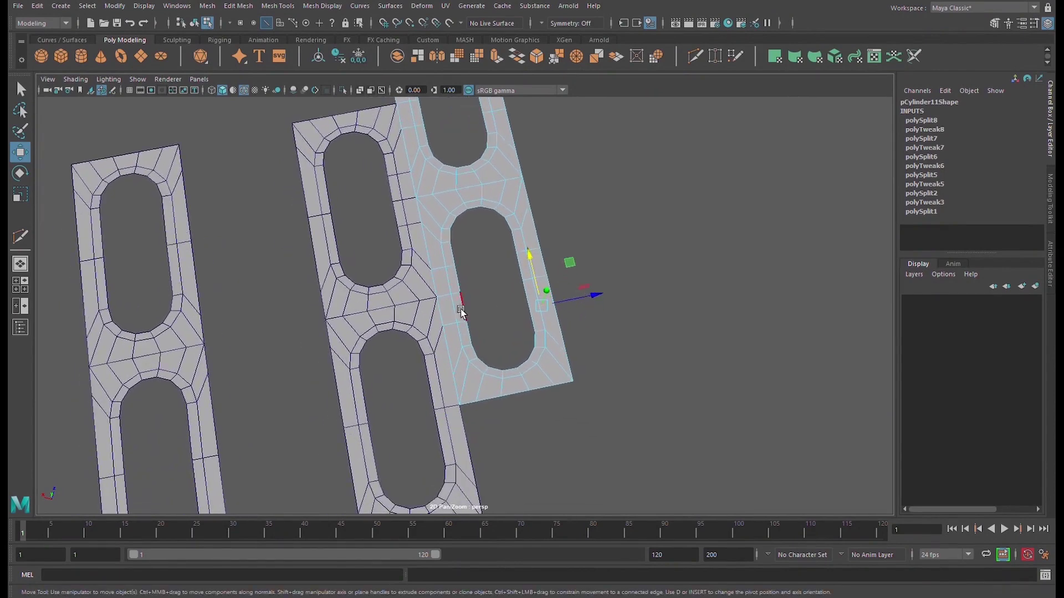
pyautogui.click(422, 311)
pyautogui.press('Delete')
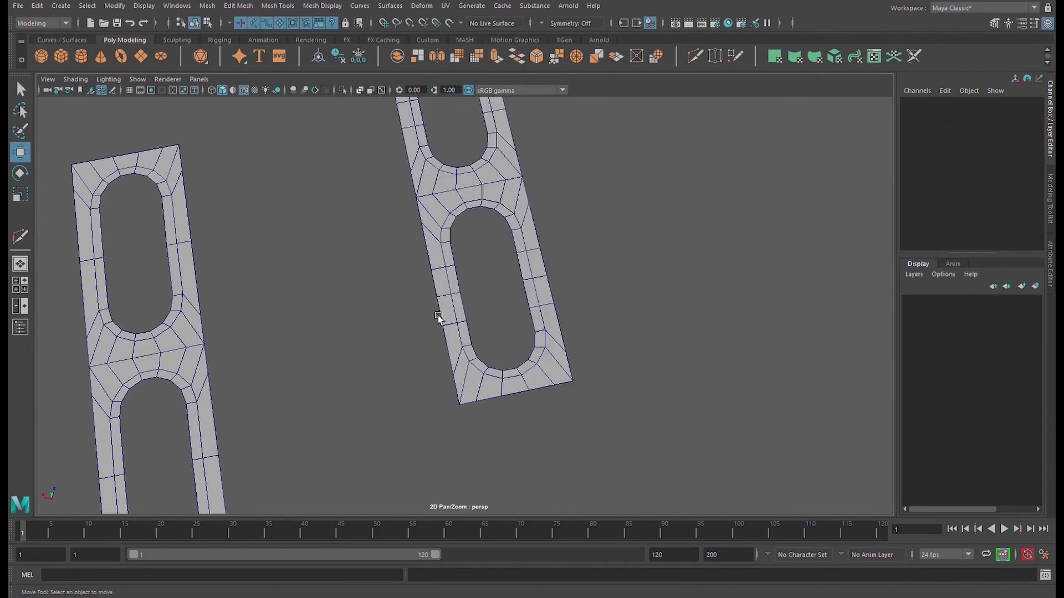
# Duplicate the offset panel and snap the duplicate's lower corner to the outer-side vertex at the lower slot's midline.
pyautogui.click(465, 335)
pyautogui.moveTo(451, 351)
pyautogui.keyDown('alt'); pyautogui.mouseDown()
pyautogui.moveTo(437, 356)
pyautogui.moveTo(446, 355)
pyautogui.mouseUp(); pyautogui.keyUp('alt')
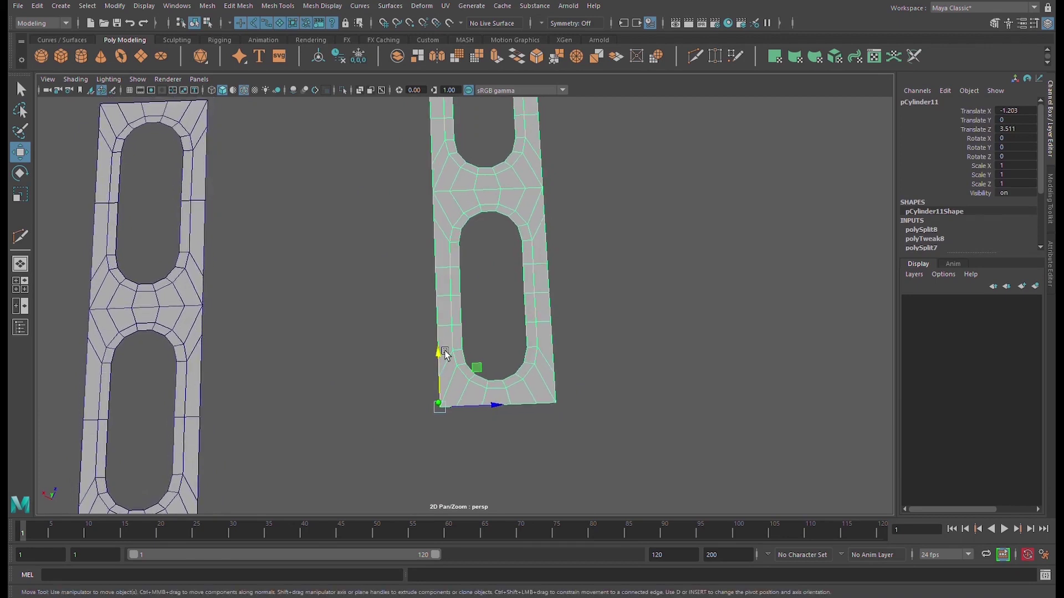
pyautogui.moveTo(480, 409)
pyautogui.keyDown('shift'); pyautogui.mouseDown()
pyautogui.moveTo(624, 433)
pyautogui.moveTo(577, 298)
pyautogui.mouseUp(); pyautogui.keyUp('shift')
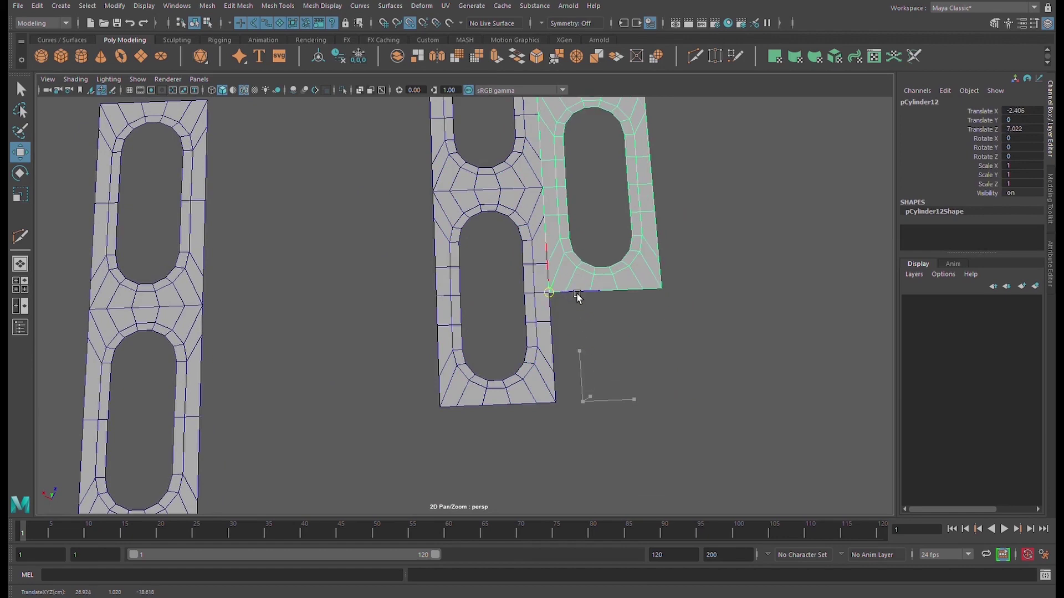
# Return to the original offset panel and cut an edge across its upper slot's seam-side strip, above the midline.
pyautogui.scroll(-5, 577, 297)
pyautogui.keyDown('alt'); pyautogui.moveTo(576, 297); pyautogui.dragTo(605, 377, button='middle'); pyautogui.keyUp('alt')
pyautogui.scroll(3, 623, 322)
pyautogui.keyDown('alt'); pyautogui.moveTo(623, 323); pyautogui.dragTo(458, 313); pyautogui.keyUp('alt')
pyautogui.keyDown('alt'); pyautogui.moveTo(460, 314); pyautogui.dragTo(614, 386, button='right'); pyautogui.keyUp('alt')
pyautogui.keyDown('alt'); pyautogui.moveTo(614, 386); pyautogui.dragTo(434, 409, button='middle'); pyautogui.keyUp('alt')
pyautogui.keyDown('alt'); pyautogui.moveTo(431, 277); pyautogui.dragTo(564, 347, button='right'); pyautogui.keyUp('alt')
pyautogui.keyDown('alt'); pyautogui.moveTo(563, 348); pyautogui.dragTo(532, 277); pyautogui.keyUp('alt')
pyautogui.keyDown('alt'); pyautogui.moveTo(532, 277); pyautogui.dragTo(560, 266, button='right'); pyautogui.keyUp('alt')
pyautogui.keyDown('alt'); pyautogui.moveTo(560, 266); pyautogui.dragTo(676, 407, button='middle'); pyautogui.keyUp('alt')
pyautogui.keyDown('alt'); pyautogui.moveTo(675, 407); pyautogui.dragTo(724, 456, button='right'); pyautogui.keyUp('alt')
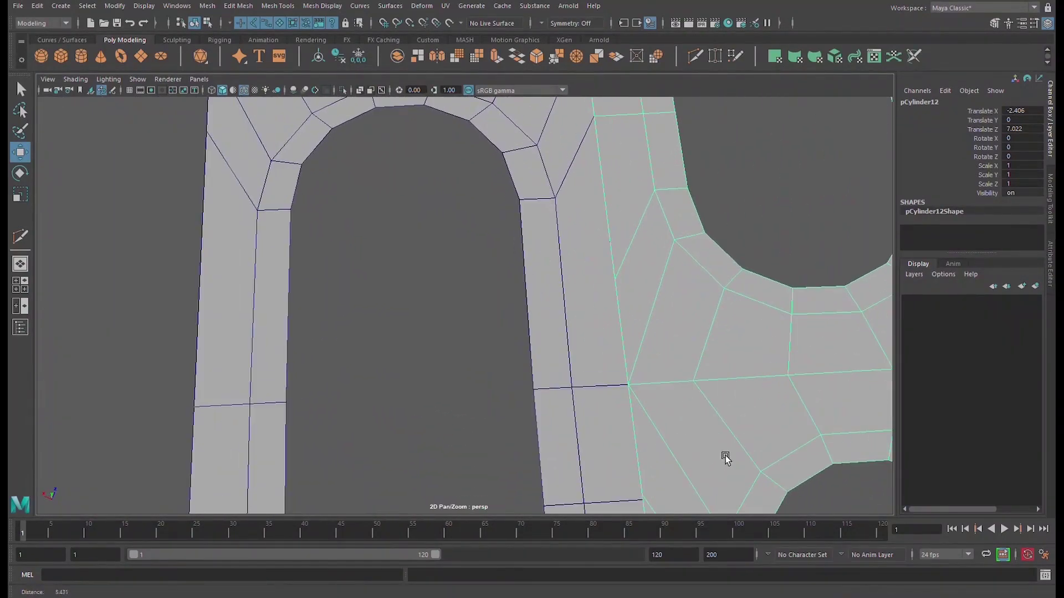
pyautogui.click(277, 308)
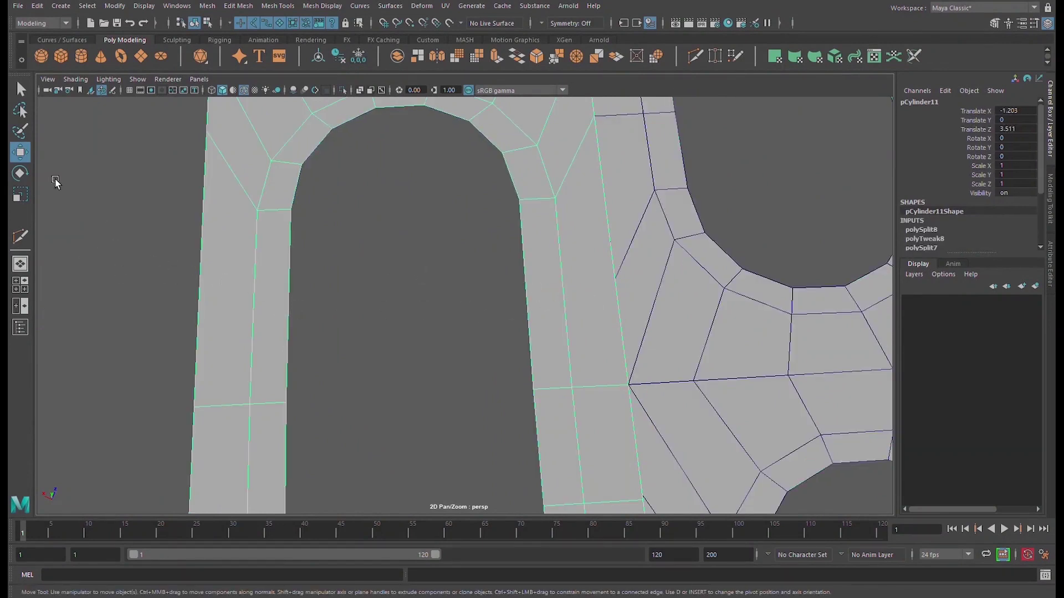
pyautogui.click(21, 237)
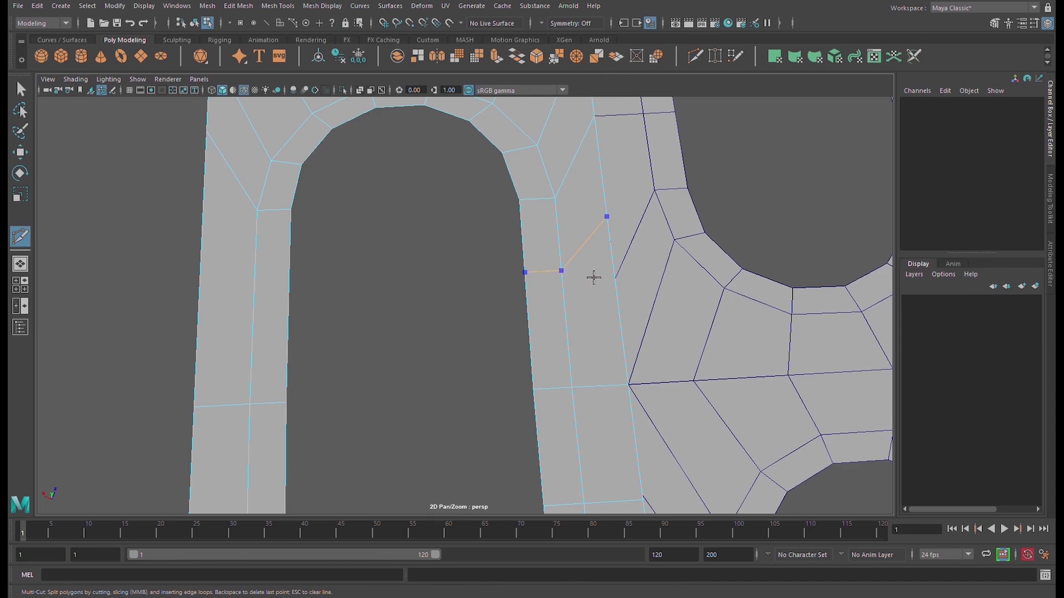
# Flatten the new cut above the upper slot's midline and snap it to the duplicate's unmatched seam vertex.
pyautogui.press('w')
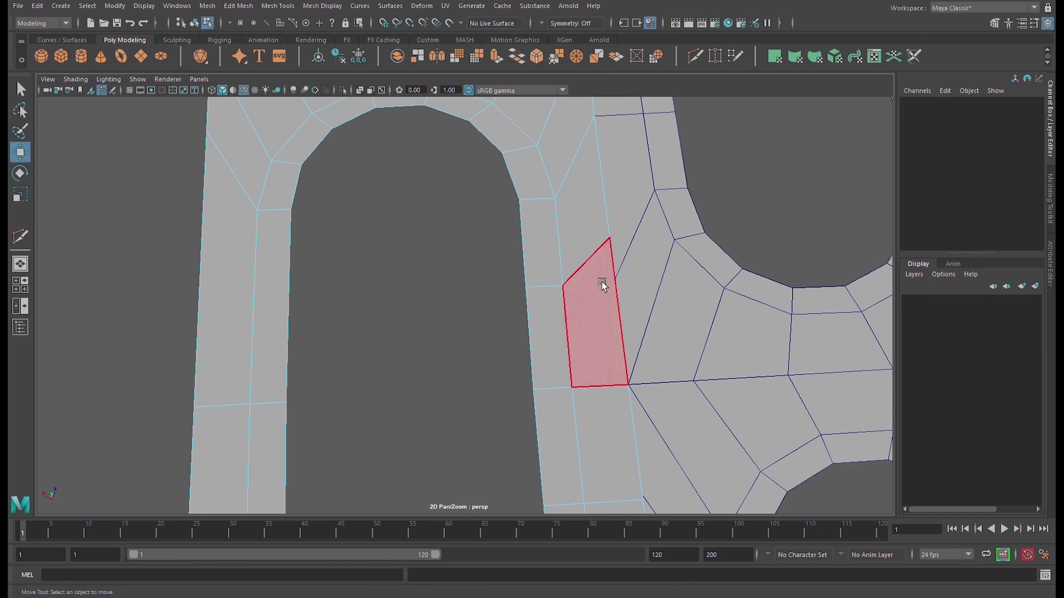
pyautogui.click(605, 257)
pyautogui.press('r')
pyautogui.moveTo(571, 215); pyautogui.dragTo(578, 273)
pyautogui.press('w')
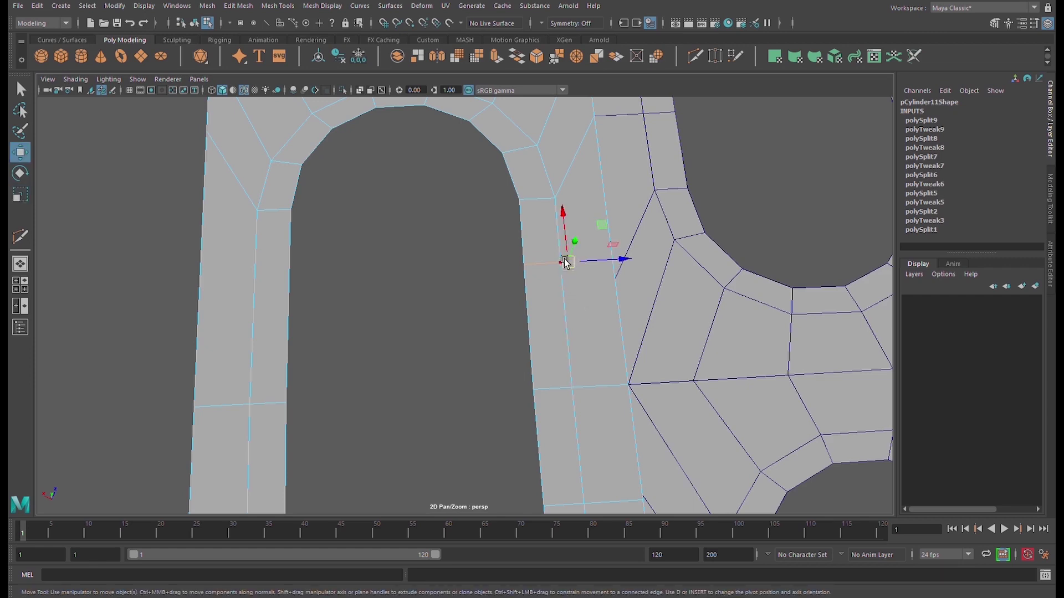
pyautogui.moveTo(574, 236); pyautogui.dragTo(583, 268)
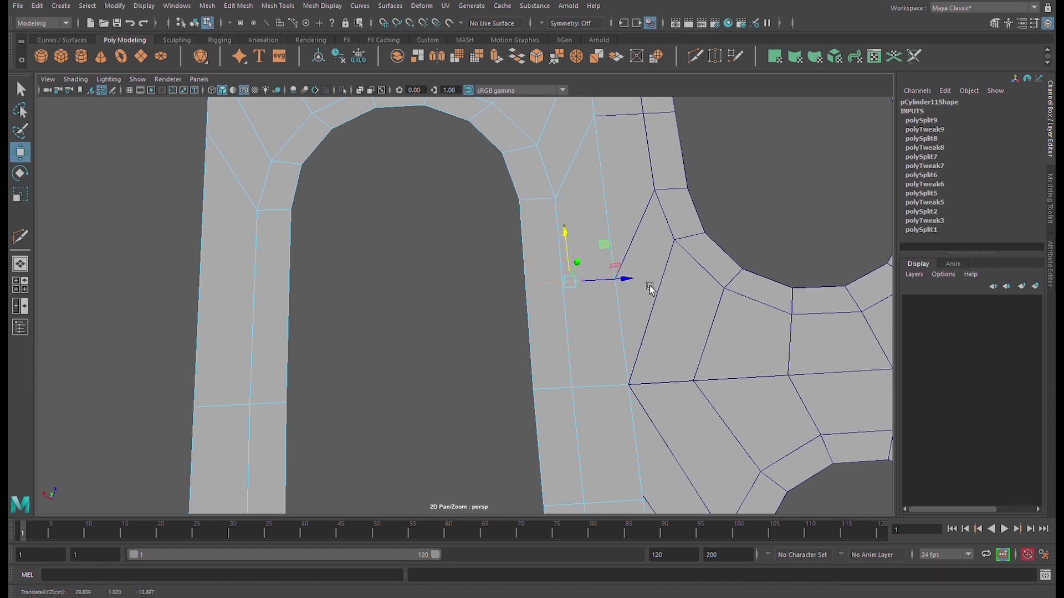
# Cut an edge across the upper slot's opposite strip above the midline and align it straight with the seam-side cut.
pyautogui.click(22, 237)
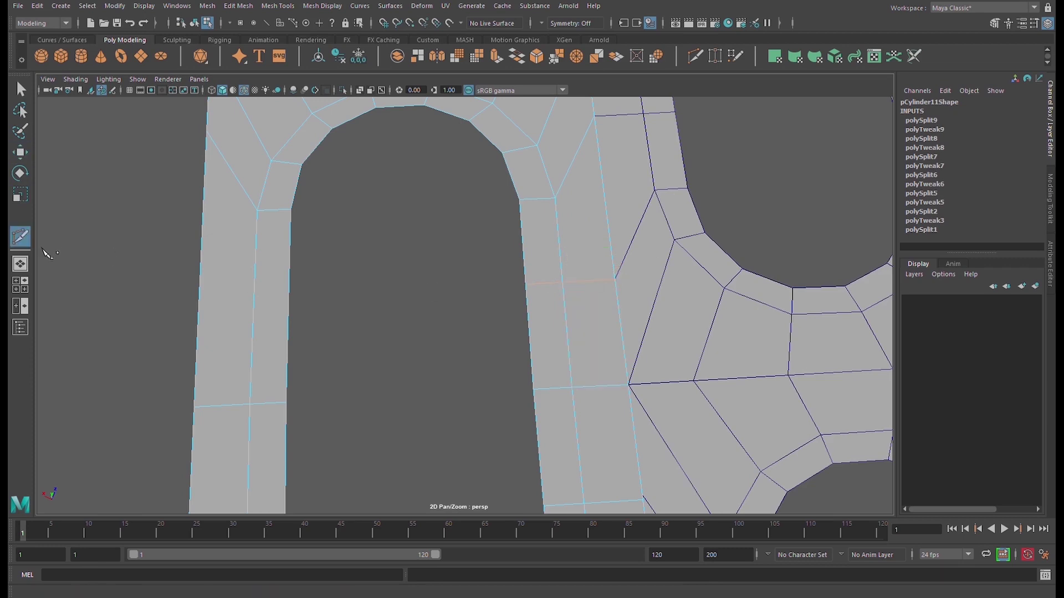
pyautogui.keyDown('ctrl'); pyautogui.click(244, 295); pyautogui.keyUp('ctrl')
pyautogui.press('w')
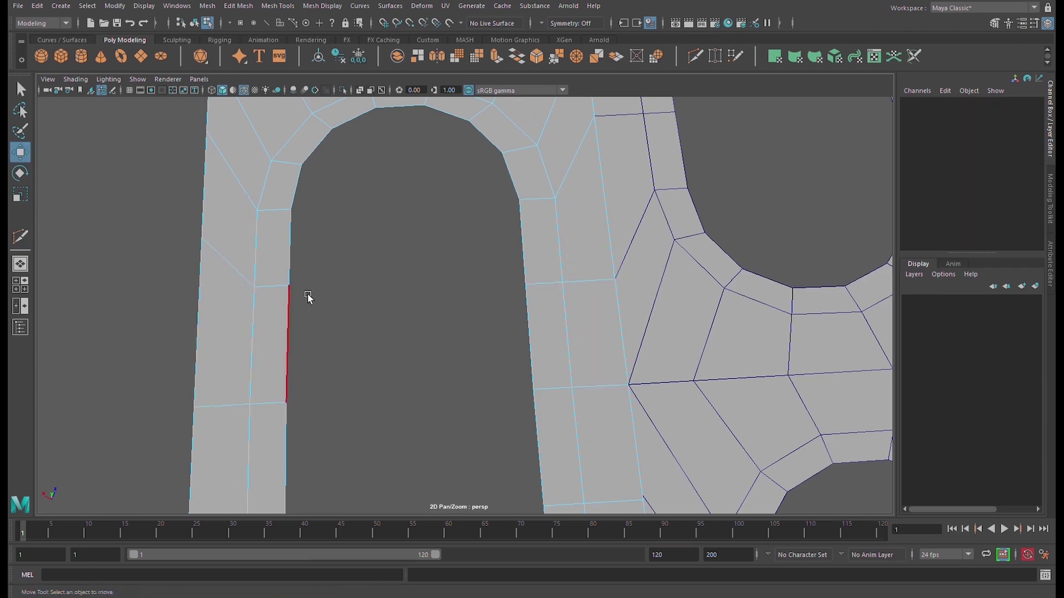
pyautogui.press('r')
pyautogui.click(271, 289)
pyautogui.moveTo(243, 221); pyautogui.dragTo(243, 324)
pyautogui.press('w')
pyautogui.press('v')
pyautogui.moveTo(252, 237); pyautogui.dragTo(541, 292)
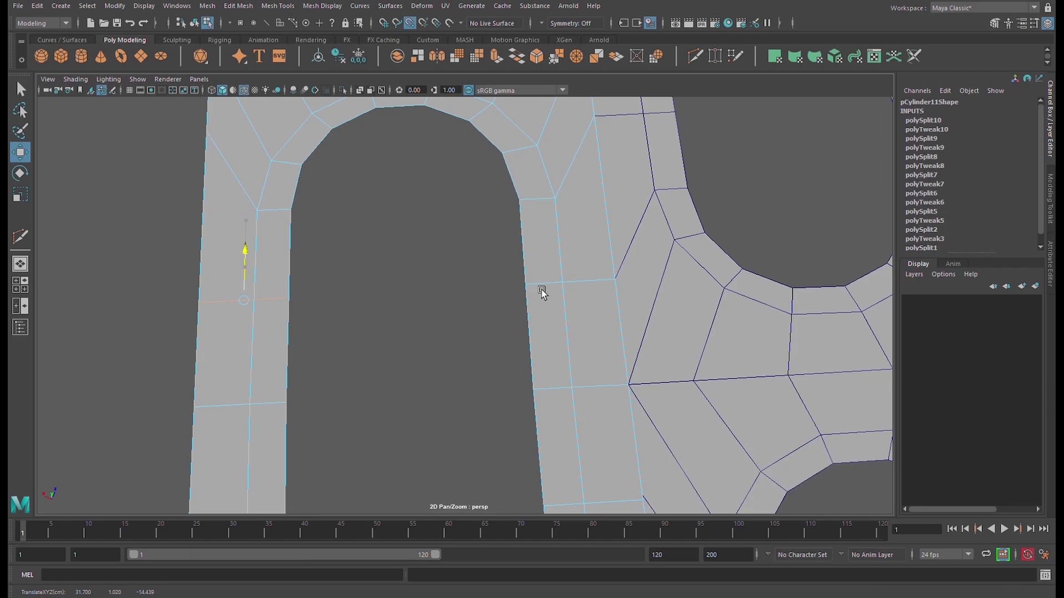
# Delete the duplicate used for vertex matching and select the remaining slotted panel.
pyautogui.scroll(-3, 449, 340)
pyautogui.keyDown('alt'); pyautogui.moveTo(448, 340); pyautogui.dragTo(399, 348); pyautogui.keyUp('alt')
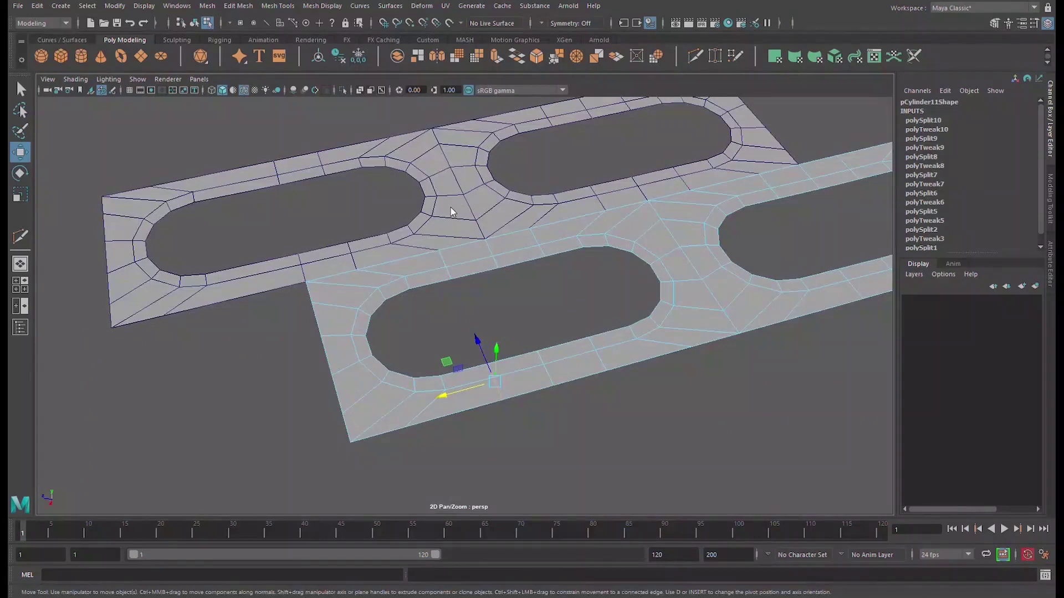
pyautogui.press('F8')
pyautogui.click(421, 232)
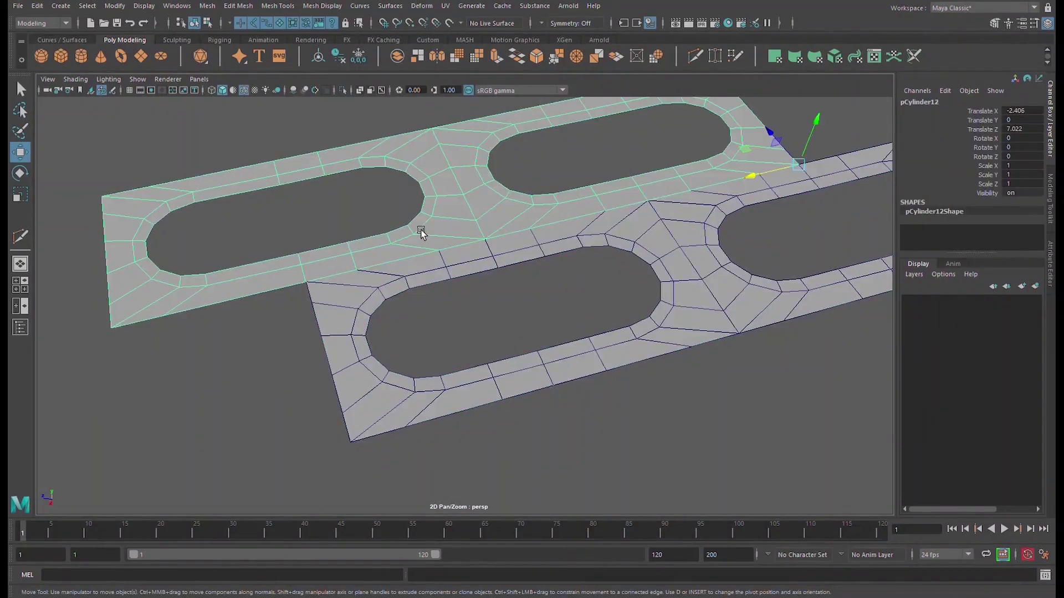
pyautogui.press('Delete')
pyautogui.scroll(-3, 446, 257)
pyautogui.keyDown('alt'); pyautogui.moveTo(471, 283); pyautogui.dragTo(384, 253); pyautogui.keyUp('alt')
pyautogui.click(430, 283)
pyautogui.keyDown('alt'); pyautogui.moveTo(430, 294); pyautogui.dragTo(404, 230, button='middle'); pyautogui.keyUp('alt')
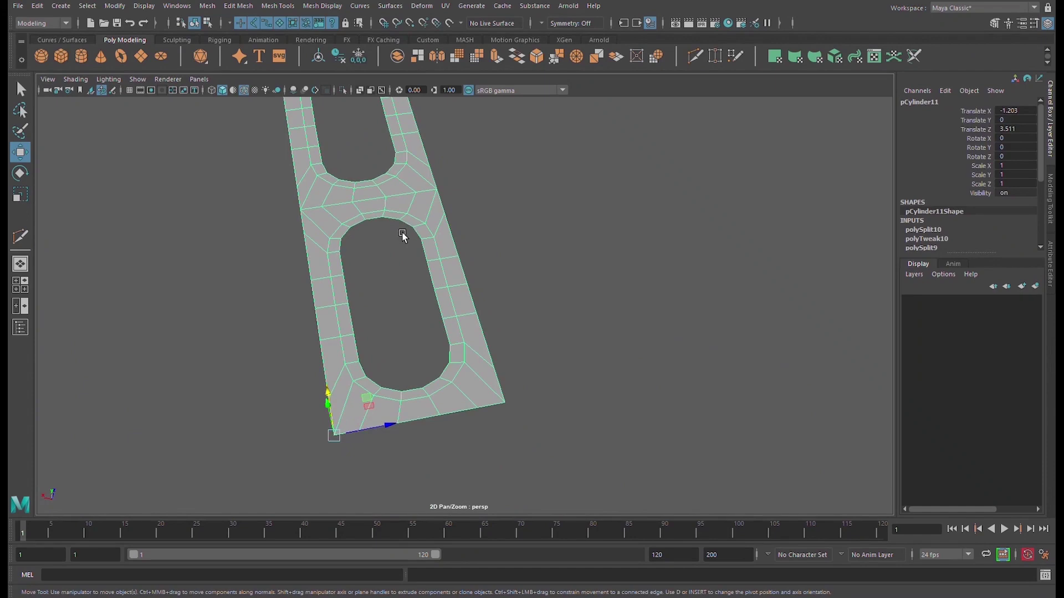
# Duplicate the slotted panel and place the copy alongside it with the staggered seam offset.
pyautogui.moveTo(355, 426)
pyautogui.keyDown('shift'); pyautogui.mouseDown()
pyautogui.moveTo(563, 430)
pyautogui.moveTo(494, 287)
pyautogui.moveTo(626, 342)
pyautogui.mouseUp(); pyautogui.keyUp('shift')
pyautogui.scroll(-3, 493, 288)
pyautogui.keyDown('alt'); pyautogui.moveTo(626, 341); pyautogui.dragTo(615, 380, button='right'); pyautogui.keyUp('alt')
pyautogui.keyDown('alt'); pyautogui.moveTo(615, 380); pyautogui.dragTo(479, 375); pyautogui.keyUp('alt')
pyautogui.scroll(-3, 480, 376)
# Delete the leftover single slotted panel standing apart from the two joined panels.
pyautogui.click(272, 393)
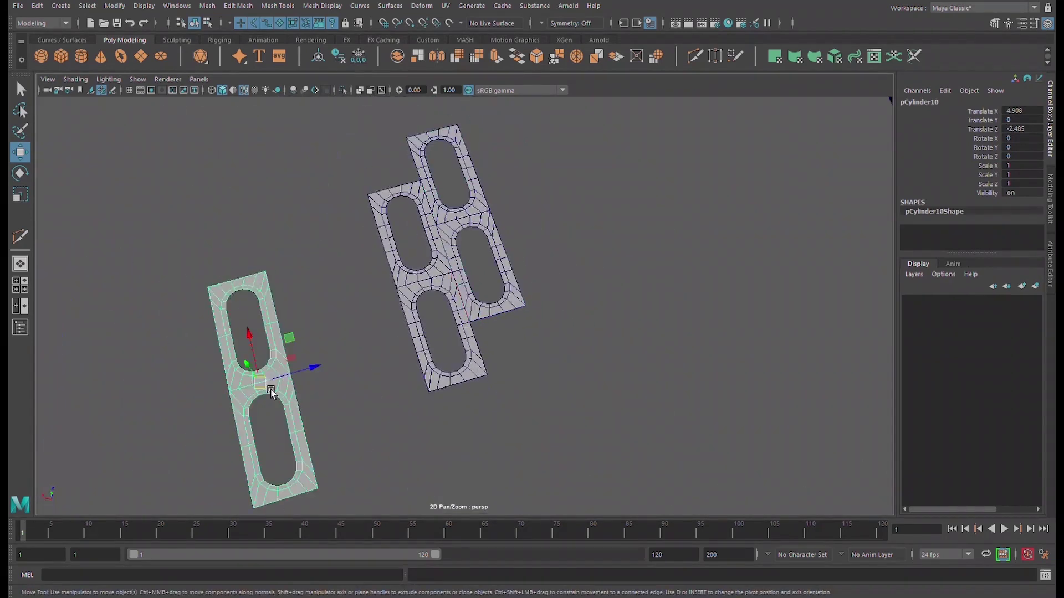
pyautogui.press('Delete')
pyautogui.scroll(-3, 415, 386)
# Select the two adjacent slotted panels and combine them into one mesh.
pyautogui.moveTo(421, 267); pyautogui.dragTo(389, 261)
pyautogui.keyDown('alt'); pyautogui.moveTo(389, 261); pyautogui.dragTo(607, 342, button='right'); pyautogui.keyUp('alt')
pyautogui.keyDown('alt'); pyautogui.moveTo(607, 342); pyautogui.dragTo(711, 499, button='middle'); pyautogui.keyUp('alt')
pyautogui.keyDown('alt'); pyautogui.moveTo(712, 499); pyautogui.dragTo(451, 332, button='right'); pyautogui.keyUp('alt')
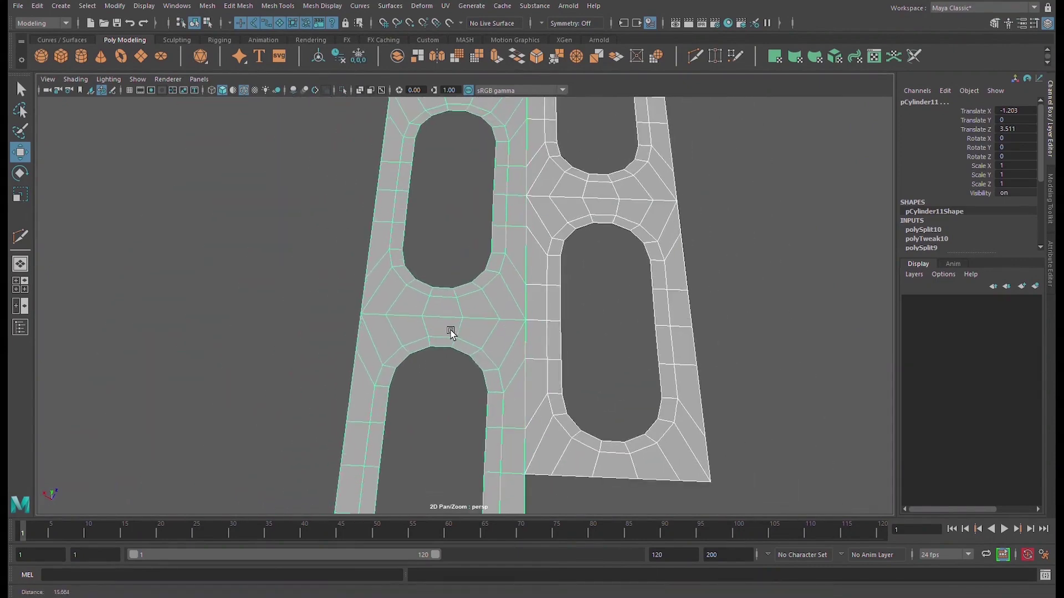
pyautogui.click(422, 63)
pyautogui.hotkey('ctrl', 'z')
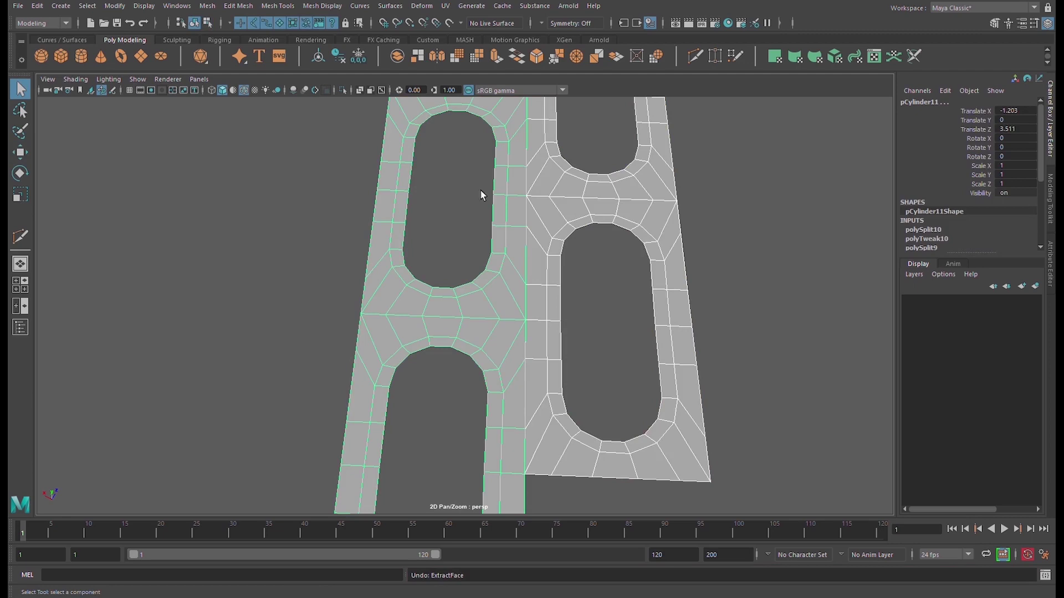
pyautogui.click(400, 59)
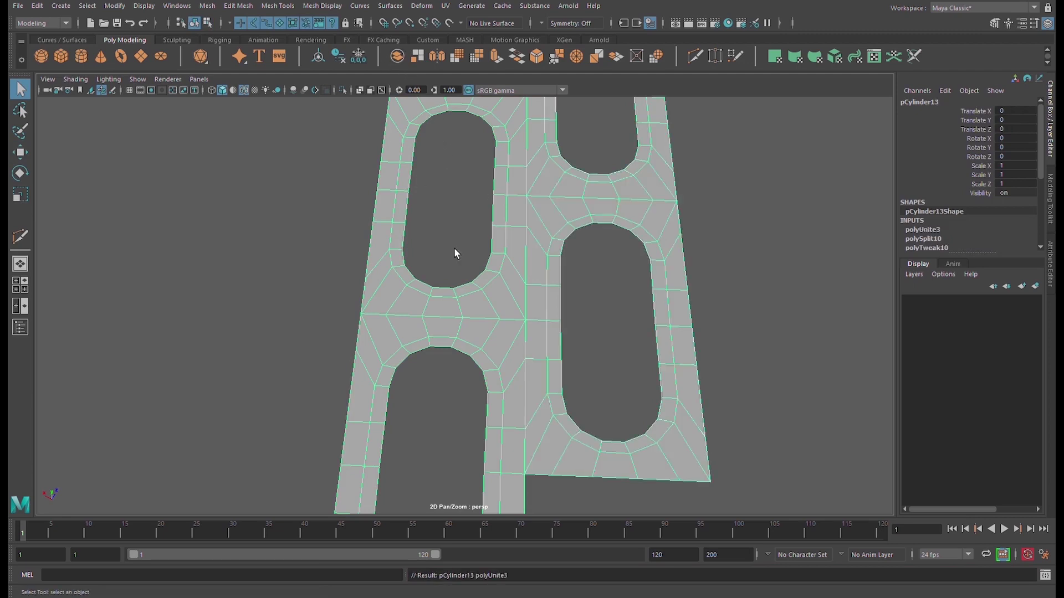
# Merge all vertices of the combined four-slot mesh with a distance threshold of 0.01.
pyautogui.scroll(-2, 490, 277)
pyautogui.press('F9')
pyautogui.scroll(-3, 388, 251)
pyautogui.moveTo(334, 154); pyautogui.dragTo(561, 334)
pyautogui.scroll(3, 468, 283)
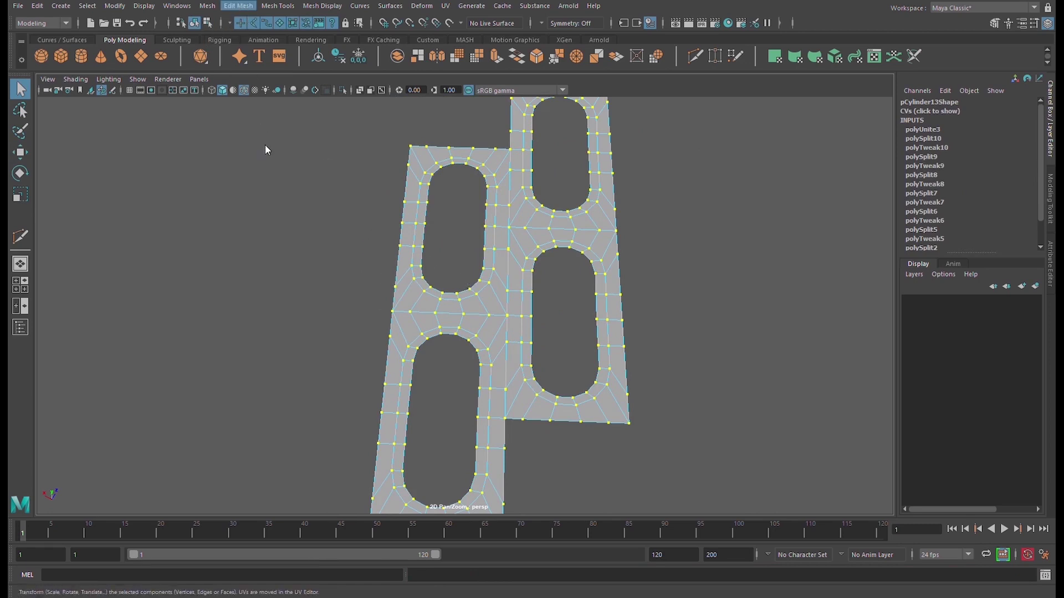
pyautogui.click(267, 126)
pyautogui.moveTo(677, 194); pyautogui.dragTo(686, 195)
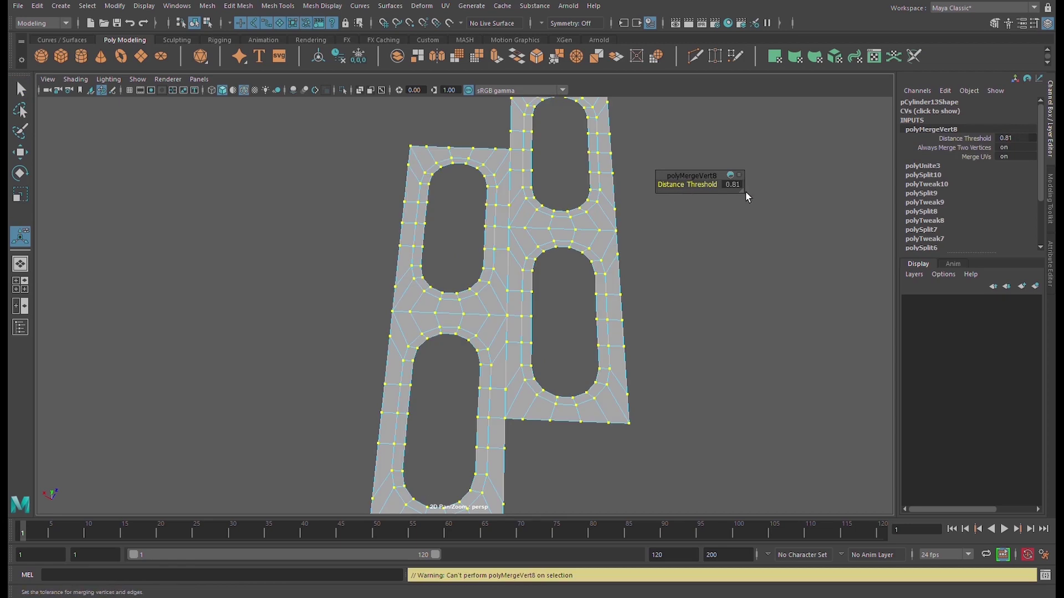
pyautogui.scroll(3, 748, 192)
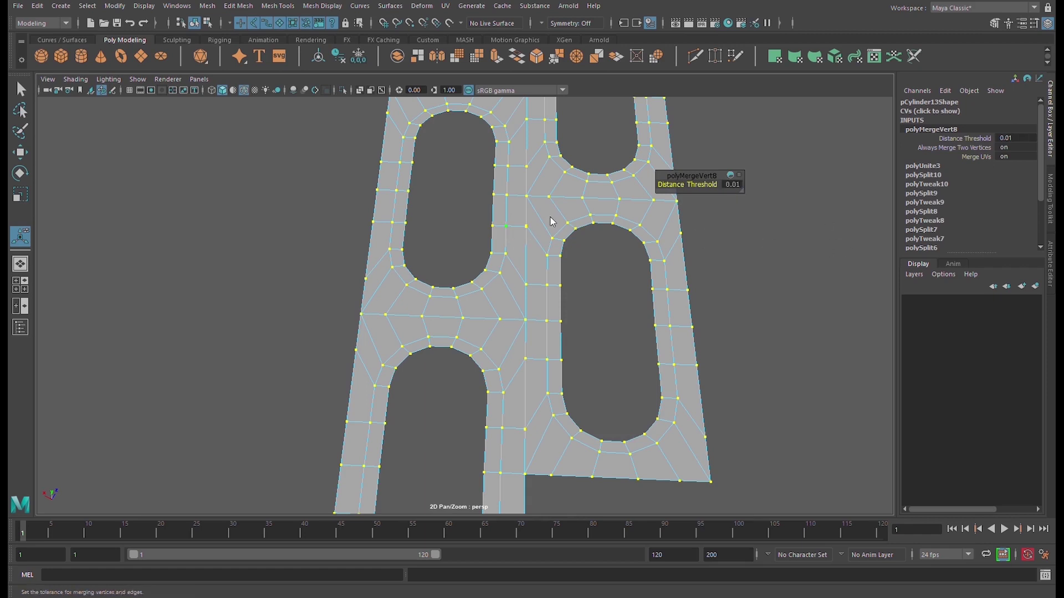
# Check the panels' connection by selecting the whole connected face shell from one face between the slots.
pyautogui.press('F8')
pyautogui.press('q')
pyautogui.click(752, 312)
pyautogui.click(585, 222)
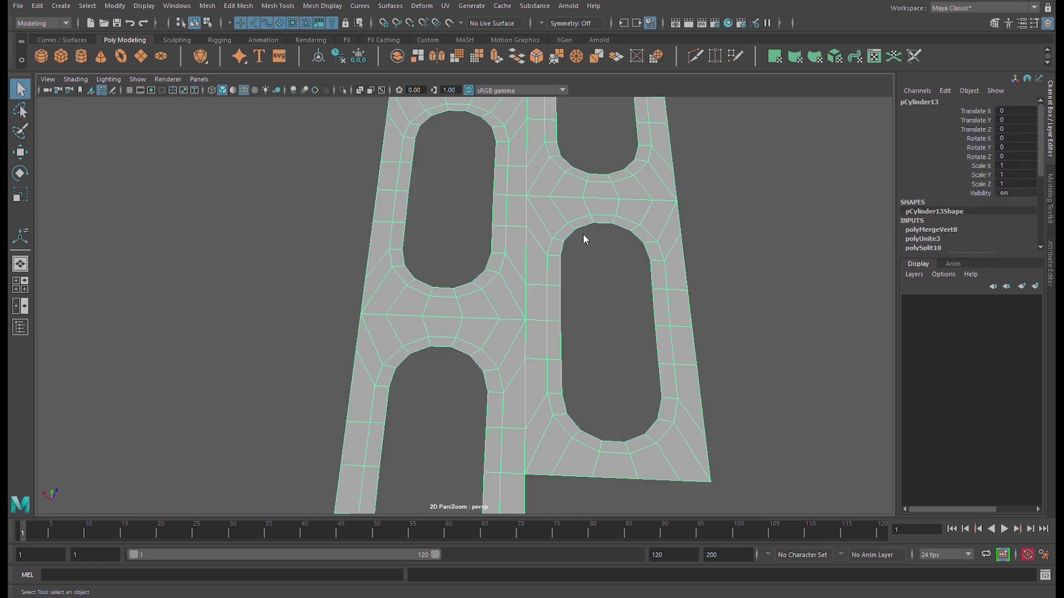
pyautogui.press('F11')
pyautogui.doubleClick(590, 208)
pyautogui.scroll(-2, 590, 208)
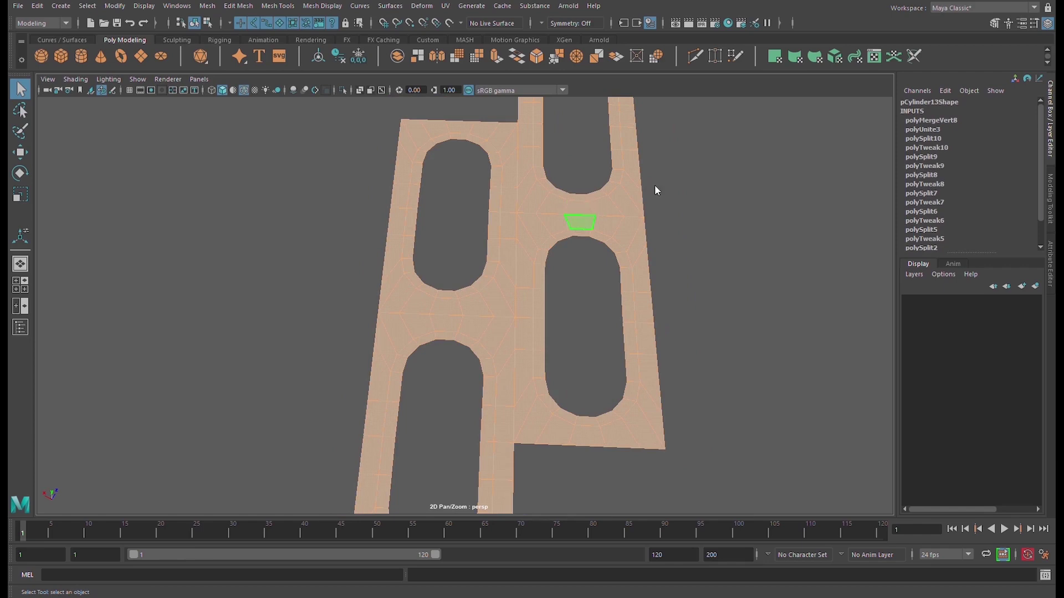
# Preview the combined mesh smoothed and examine the edge flow along the seam between the panels.
pyautogui.press('F8')
pyautogui.press('\\')
pyautogui.press('\\')
pyautogui.press('3')
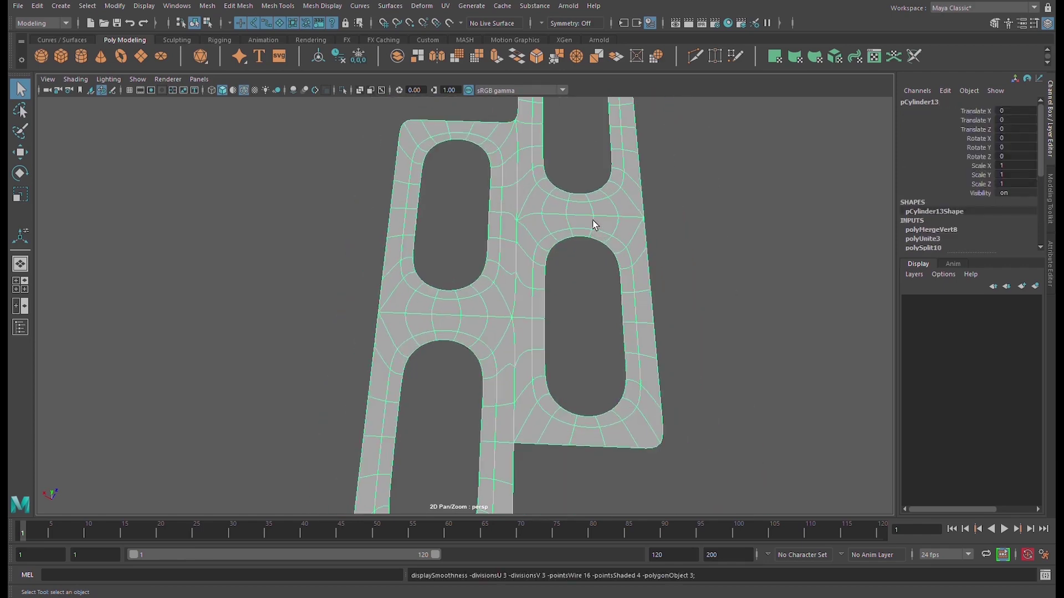
pyautogui.click(736, 229)
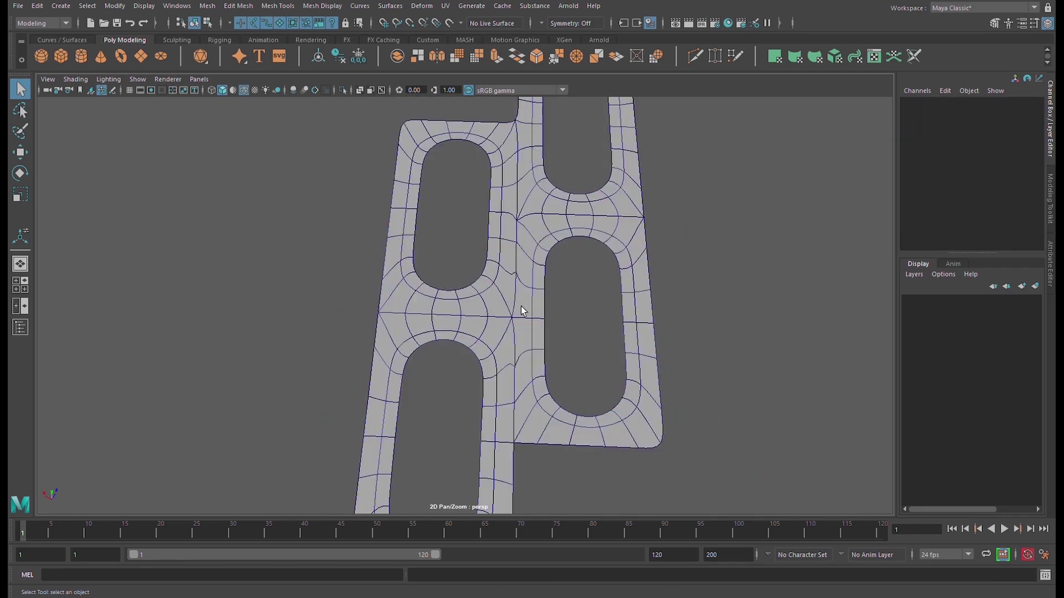
pyautogui.keyDown('alt'); pyautogui.moveTo(568, 252); pyautogui.dragTo(634, 339); pyautogui.keyUp('alt')
pyautogui.keyDown('alt'); pyautogui.moveTo(634, 339); pyautogui.dragTo(782, 362, button='right'); pyautogui.keyUp('alt')
pyautogui.keyDown('alt'); pyautogui.moveTo(637, 256); pyautogui.dragTo(634, 288); pyautogui.keyUp('alt')
pyautogui.keyDown('alt'); pyautogui.moveTo(634, 288); pyautogui.dragTo(514, 314, button='middle'); pyautogui.keyUp('alt')
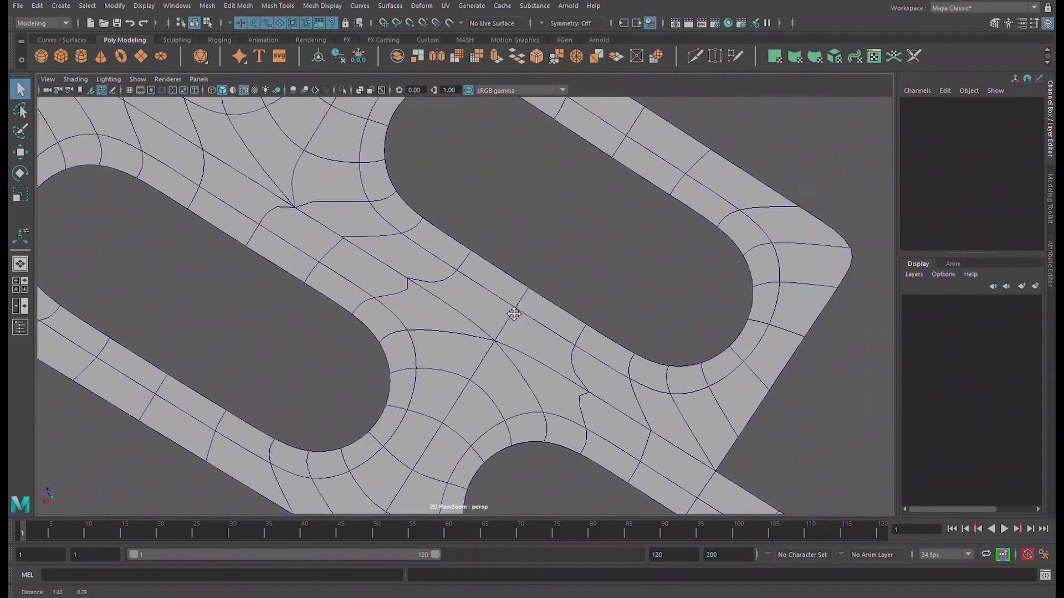
pyautogui.scroll(5, 557, 393)
pyautogui.keyDown('alt'); pyautogui.moveTo(567, 388); pyautogui.dragTo(344, 238, button='middle'); pyautogui.keyUp('alt')
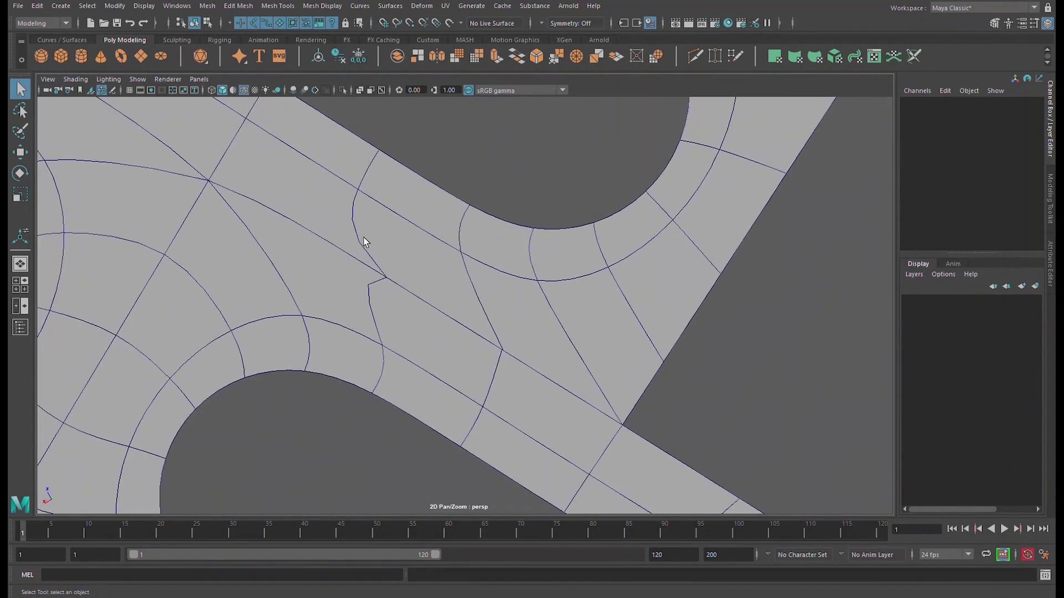
# Turn off the smooth preview and merge the overlapping vertices at one seam point with a distance threshold of 1.
pyautogui.click(397, 284)
pyautogui.press('1')
pyautogui.press('F9')
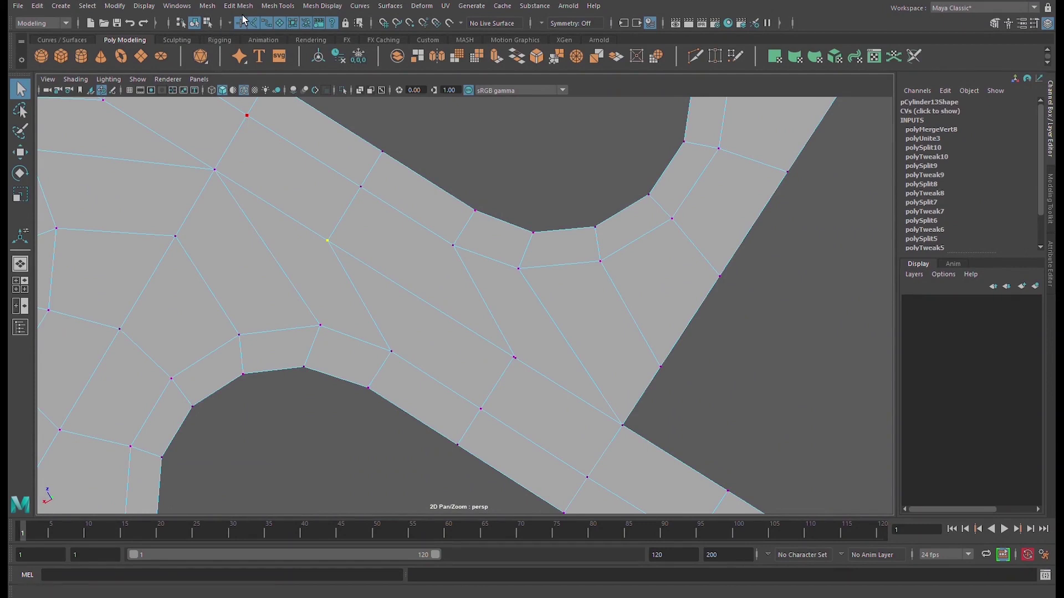
pyautogui.click(277, 138)
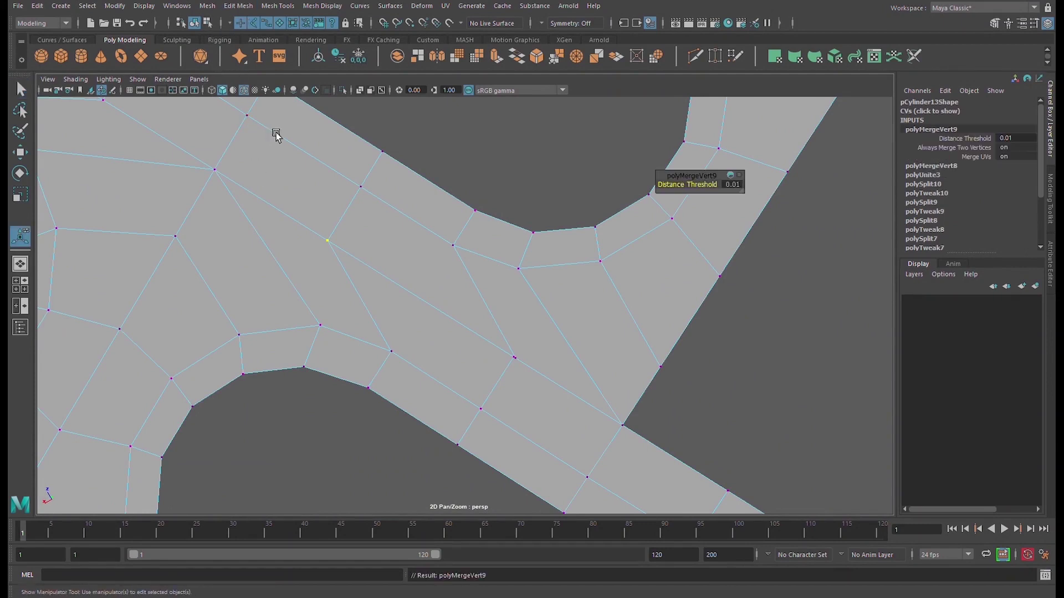
pyautogui.moveTo(686, 193); pyautogui.dragTo(743, 199)
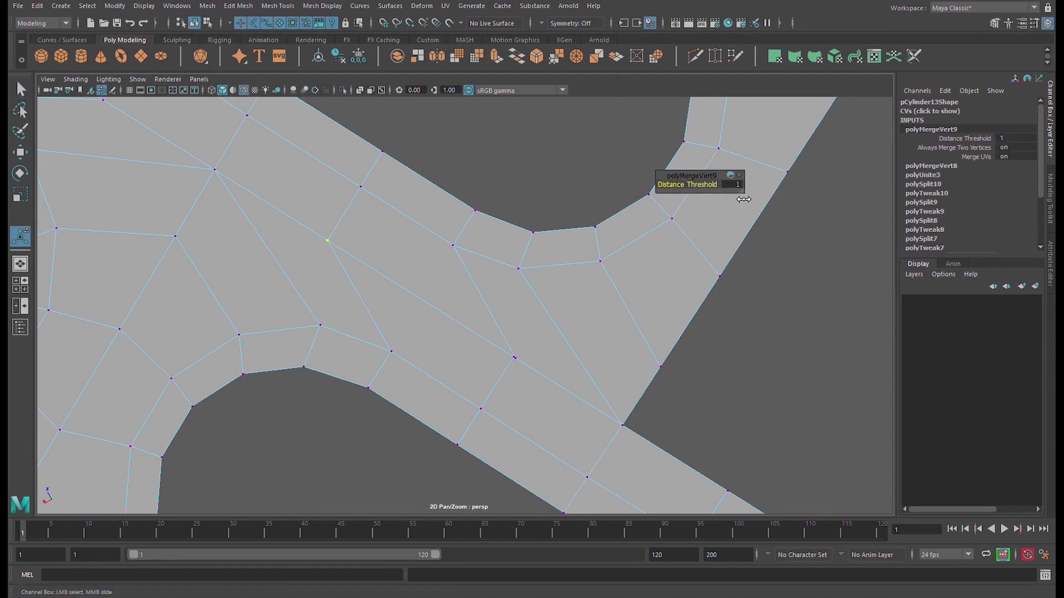
# Merge the overlapping vertices at two more points further along the seam, with a distance threshold of 0.01.
pyautogui.keyDown('alt'); pyautogui.moveTo(458, 215); pyautogui.dragTo(686, 324, button='middle'); pyautogui.keyUp('alt')
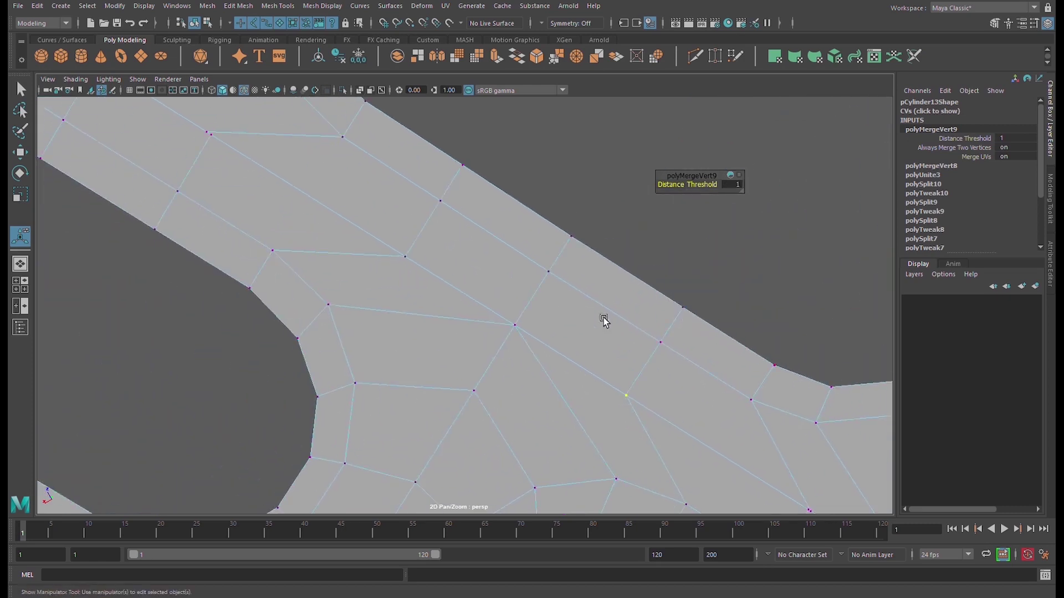
pyautogui.keyDown('alt'); pyautogui.moveTo(620, 318); pyautogui.dragTo(434, 285, button='right'); pyautogui.keyUp('alt')
pyautogui.click(433, 283)
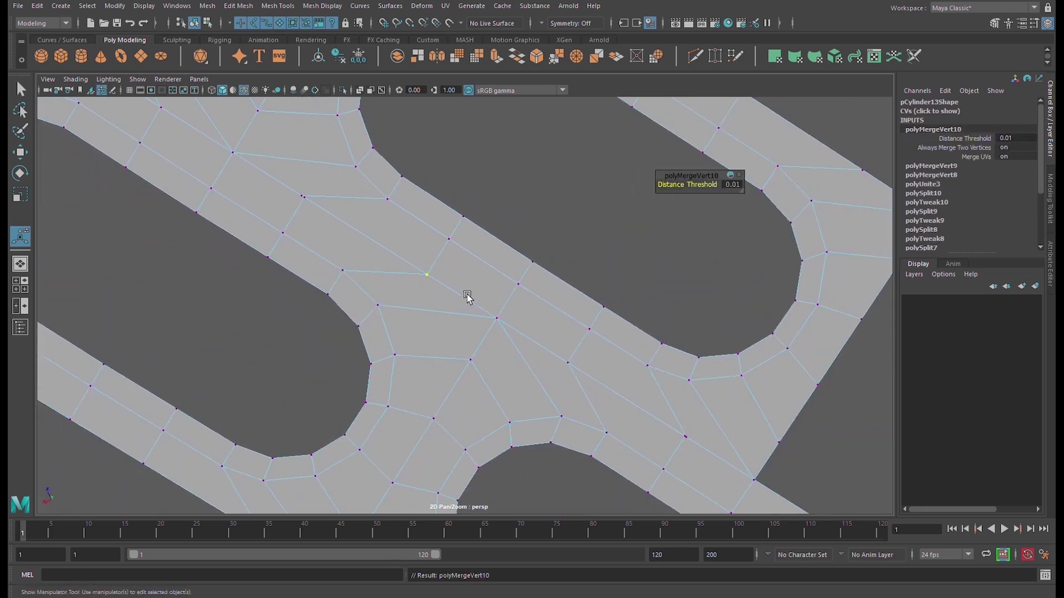
pyautogui.moveTo(289, 188); pyautogui.dragTo(330, 207)
pyautogui.scroll(6, 325, 199)
pyautogui.keyDown('alt'); pyautogui.moveTo(321, 195); pyautogui.dragTo(603, 351, button='middle'); pyautogui.keyUp('alt')
pyautogui.moveTo(516, 304); pyautogui.dragTo(611, 353, button='right')
pyautogui.press('g')
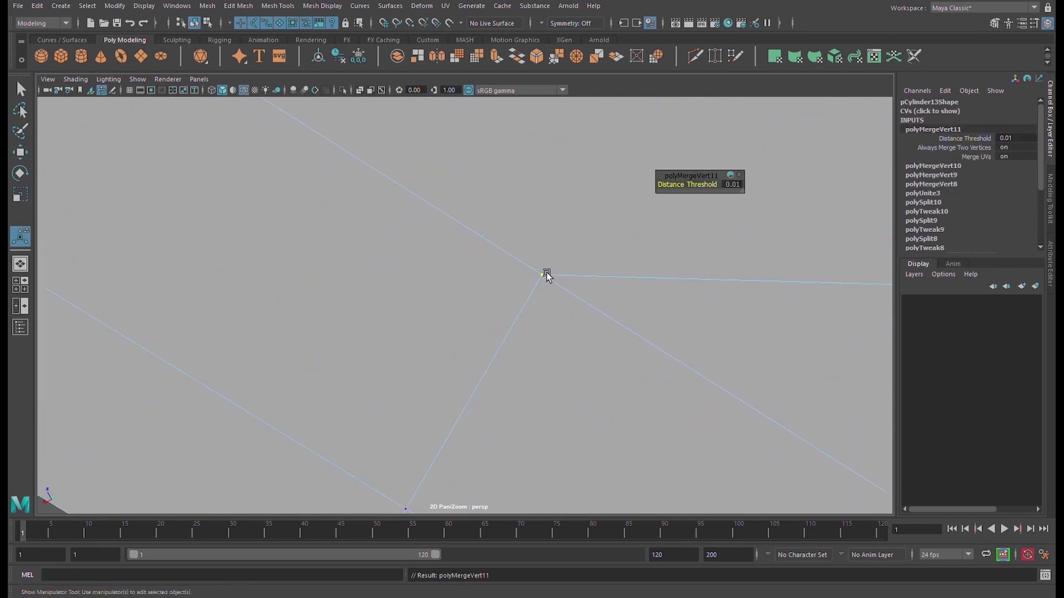
# Merge the next three sets of overlapping seam vertices one by one, working toward the far end.
pyautogui.scroll(-5, 546, 274)
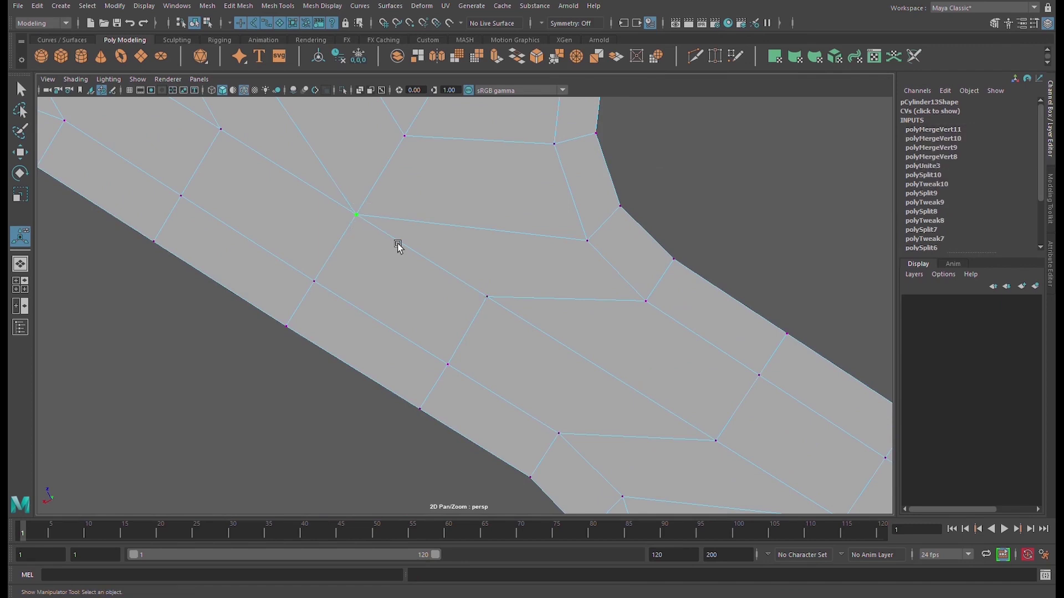
pyautogui.press('g')
pyautogui.scroll(-3, 370, 221)
pyautogui.moveTo(382, 232); pyautogui.dragTo(568, 330, button='middle')
pyautogui.moveTo(641, 374); pyautogui.dragTo(718, 427)
pyautogui.press('g')
pyautogui.moveTo(557, 328); pyautogui.dragTo(629, 366)
pyautogui.press('g')
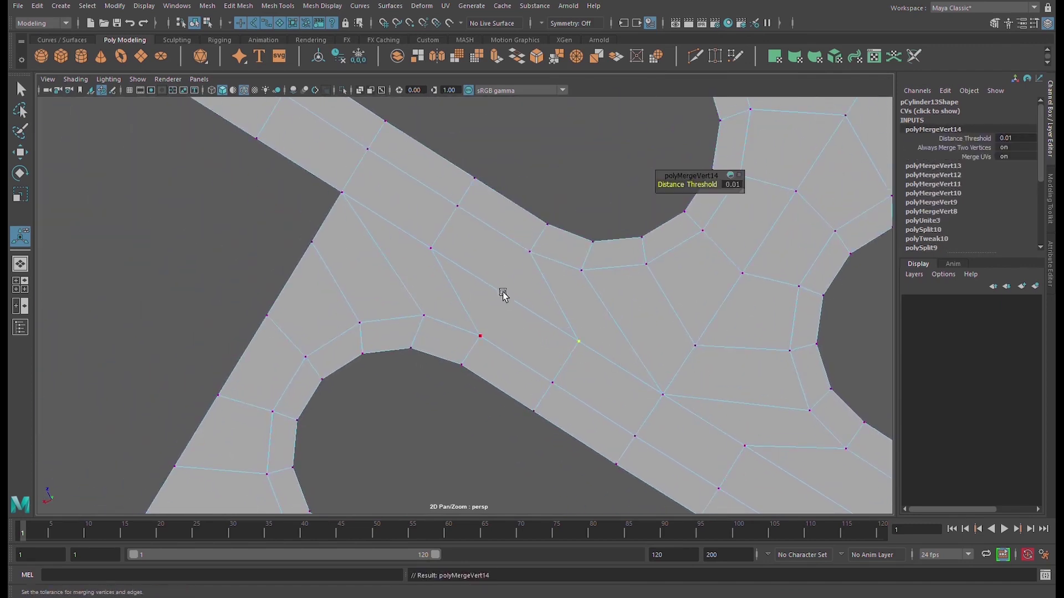
# Merge the last two sets of overlapping seam vertices, including the notch corner, and return to object selection.
pyautogui.moveTo(417, 239); pyautogui.dragTo(493, 288)
pyautogui.press('g')
pyautogui.moveTo(331, 186); pyautogui.dragTo(401, 238)
pyautogui.press('g')
pyautogui.scroll(-4, 401, 237)
pyautogui.scroll(-4, 489, 339)
pyautogui.keyDown('alt'); pyautogui.moveTo(565, 349); pyautogui.dragTo(499, 325); pyautogui.keyUp('alt')
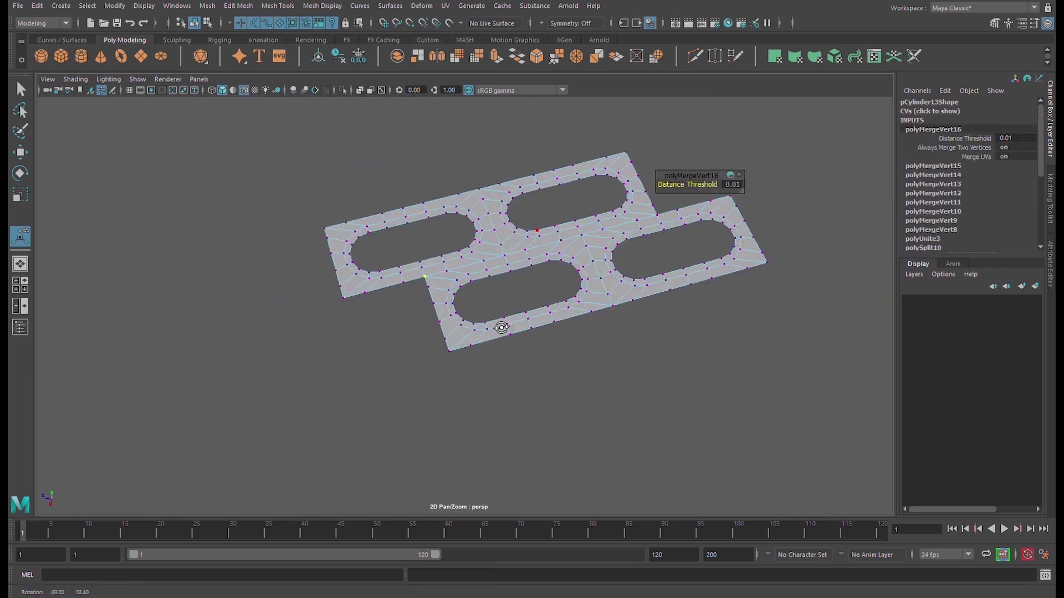
pyautogui.press('F8')
pyautogui.press('q')
# Duplicate the merged four-slot mesh and move the copy beside the original.
pyautogui.scroll(-4, 563, 249)
pyautogui.keyDown('alt'); pyautogui.moveTo(603, 292); pyautogui.dragTo(474, 275); pyautogui.keyUp('alt')
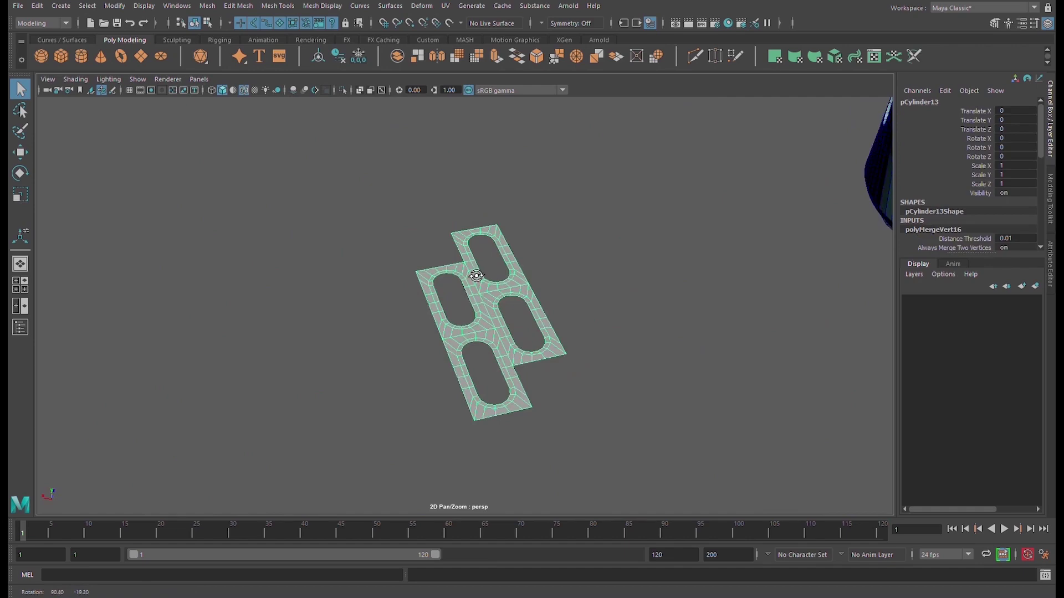
pyautogui.keyDown('alt'); pyautogui.moveTo(474, 276); pyautogui.dragTo(654, 377, button='right'); pyautogui.keyUp('alt')
pyautogui.keyDown('alt'); pyautogui.moveTo(654, 377); pyautogui.dragTo(465, 317, button='middle'); pyautogui.keyUp('alt')
pyautogui.press('w')
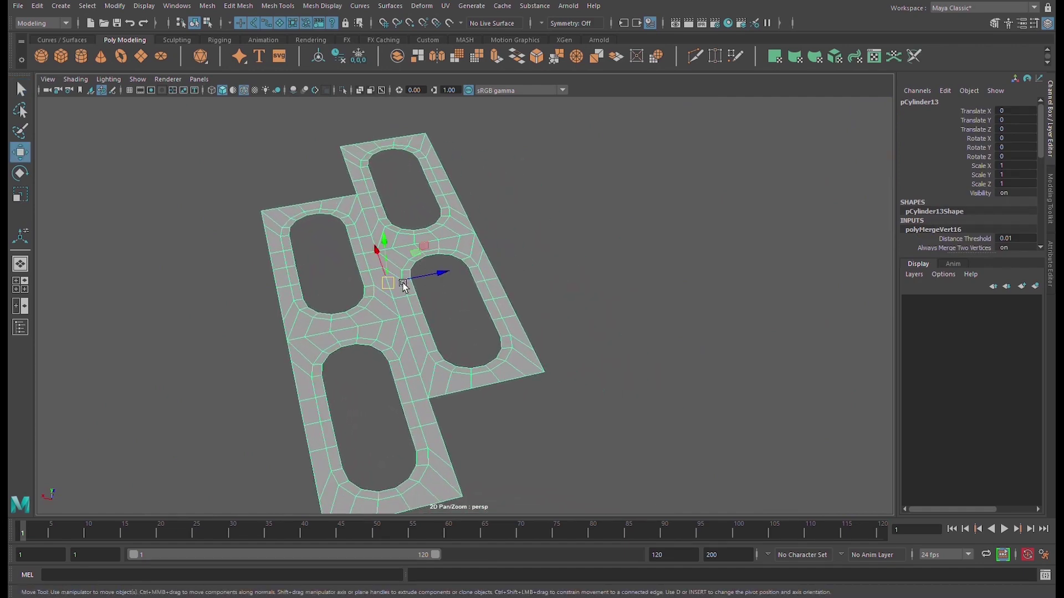
pyautogui.moveTo(409, 284)
pyautogui.keyDown('shift'); pyautogui.mouseDown()
pyautogui.moveTo(636, 285)
pyautogui.moveTo(623, 295)
pyautogui.moveTo(630, 301)
pyautogui.mouseUp(); pyautogui.keyUp('shift')
# Place the copy's pivot on its lowest seam-side corner and snap that corner to the original's lower outer corner.
pyautogui.moveTo(630, 301)
pyautogui.keyDown('alt'); pyautogui.mouseDown()
pyautogui.moveTo(597, 320)
pyautogui.moveTo(587, 305)
pyautogui.mouseUp(); pyautogui.keyUp('alt')
pyautogui.keyDown('alt'); pyautogui.moveTo(603, 298); pyautogui.dragTo(566, 273, button='middle'); pyautogui.keyUp('alt')
pyautogui.press('d')
pyautogui.press('v')
pyautogui.moveTo(569, 233); pyautogui.dragTo(487, 413)
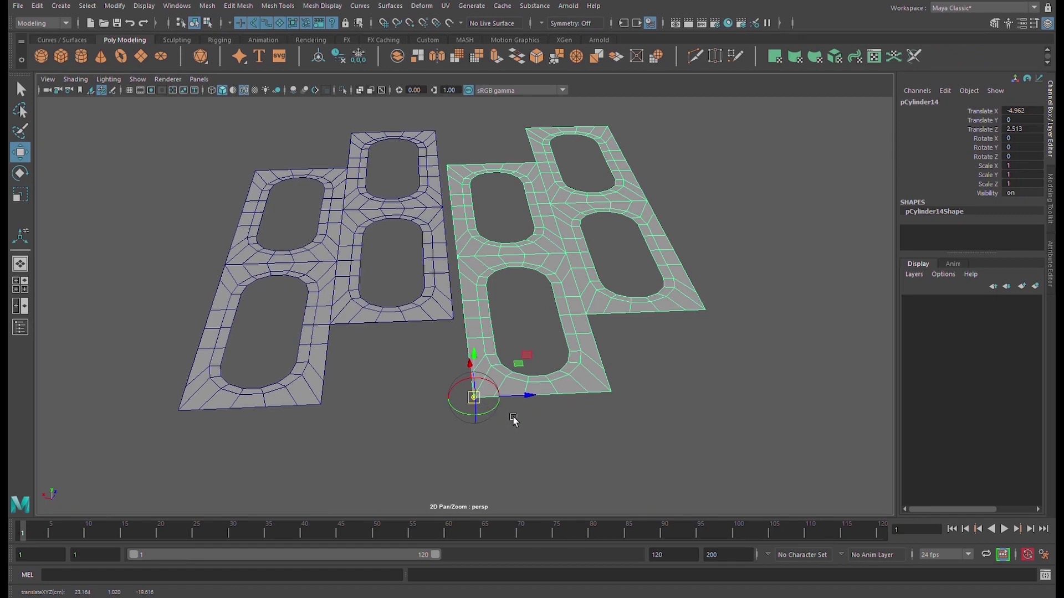
pyautogui.scroll(2, 506, 403)
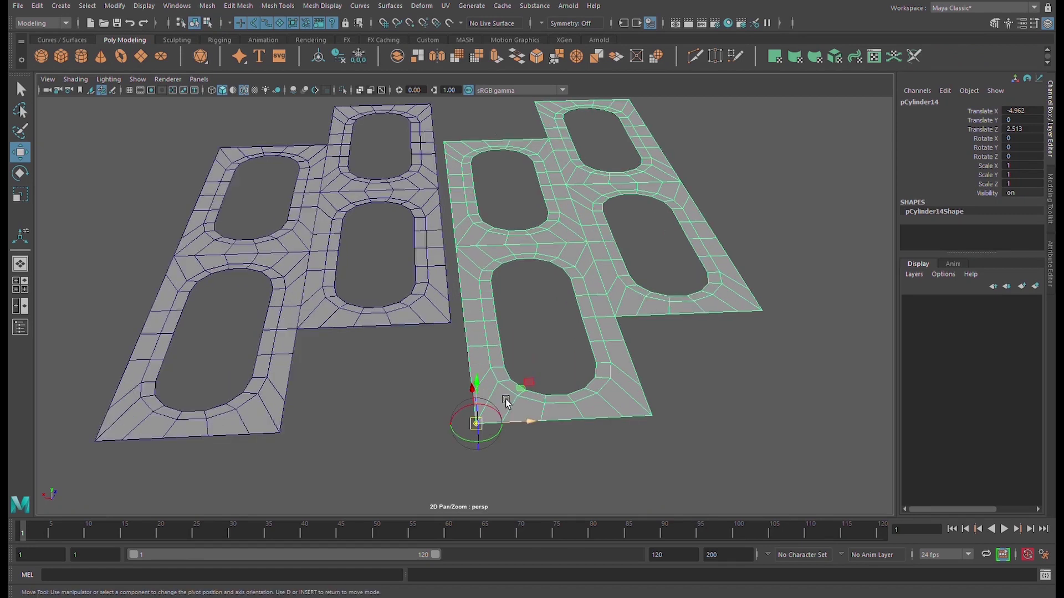
pyautogui.press('d')
pyautogui.press('v')
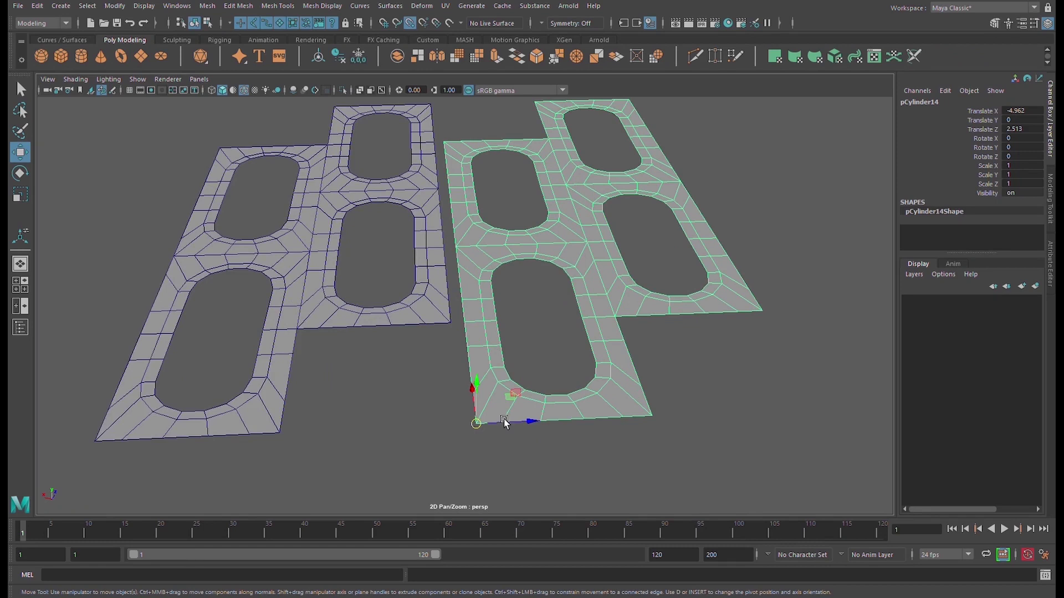
pyautogui.moveTo(490, 431); pyautogui.dragTo(511, 437)
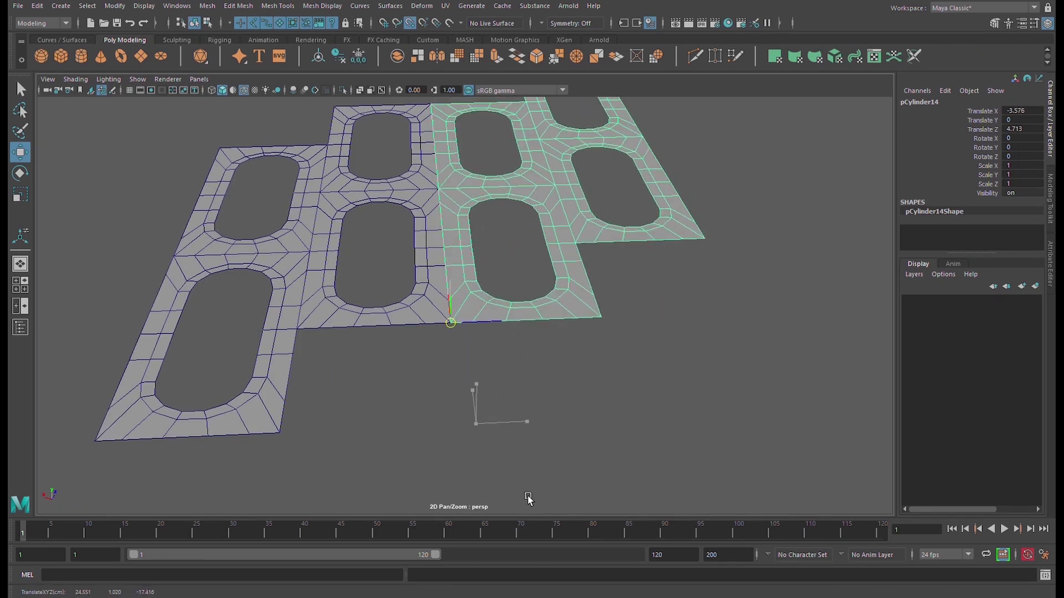
pyautogui.moveTo(539, 523); pyautogui.dragTo(511, 351)
# Move the copy's pivot to its seam-side midline vertex and snap that vertex to the original's lower outer corner.
pyautogui.press('d')
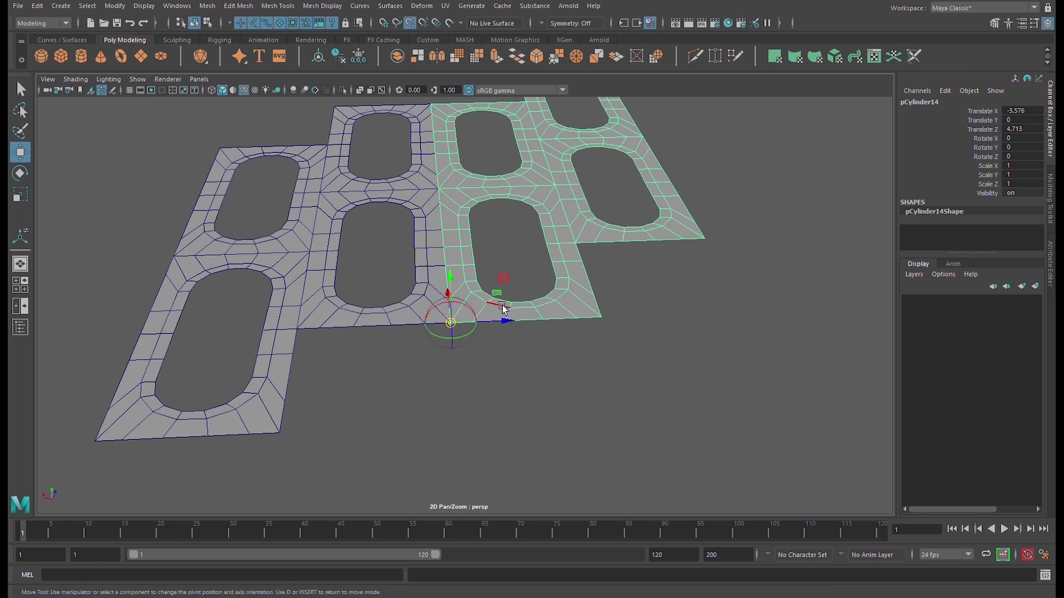
pyautogui.moveTo(460, 327)
pyautogui.mouseDown()
pyautogui.moveTo(451, 178)
pyautogui.moveTo(473, 334)
pyautogui.mouseUp()
pyautogui.keyDown('alt'); pyautogui.moveTo(579, 314); pyautogui.dragTo(673, 355); pyautogui.keyUp('alt')
pyautogui.keyDown('alt'); pyautogui.moveTo(673, 355); pyautogui.dragTo(730, 367, button='right'); pyautogui.keyUp('alt')
pyautogui.press('f')
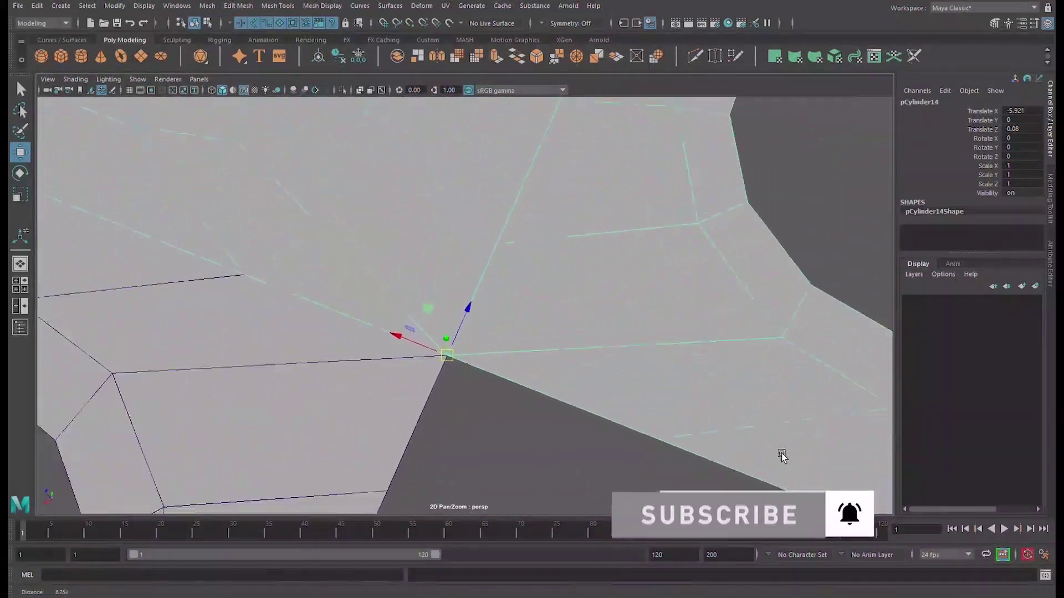
# Select both four-slot meshes and combine them into a single mesh.
pyautogui.keyDown('alt'); pyautogui.moveTo(820, 472); pyautogui.dragTo(482, 344, button='right'); pyautogui.keyUp('alt')
pyautogui.keyDown('alt'); pyautogui.moveTo(482, 344); pyautogui.dragTo(594, 308); pyautogui.keyUp('alt')
pyautogui.keyDown('alt'); pyautogui.moveTo(593, 305); pyautogui.dragTo(508, 299, button='right'); pyautogui.keyUp('alt')
pyautogui.keyDown('alt'); pyautogui.moveTo(508, 299); pyautogui.dragTo(520, 353, button='middle'); pyautogui.keyUp('alt')
pyautogui.keyDown('alt'); pyautogui.moveTo(521, 352); pyautogui.dragTo(485, 324, button='right'); pyautogui.keyUp('alt')
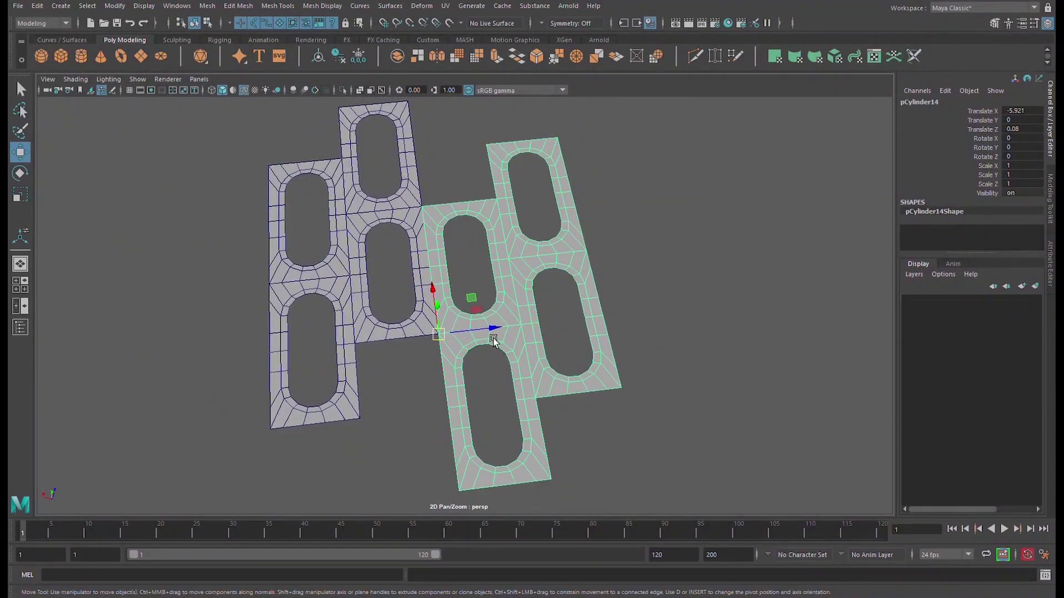
pyautogui.keyDown('shift'); pyautogui.click(411, 266); pyautogui.keyUp('shift')
pyautogui.scroll(4, 470, 278)
pyautogui.keyDown('alt'); pyautogui.moveTo(471, 278); pyautogui.dragTo(481, 316, button='middle'); pyautogui.keyUp('alt')
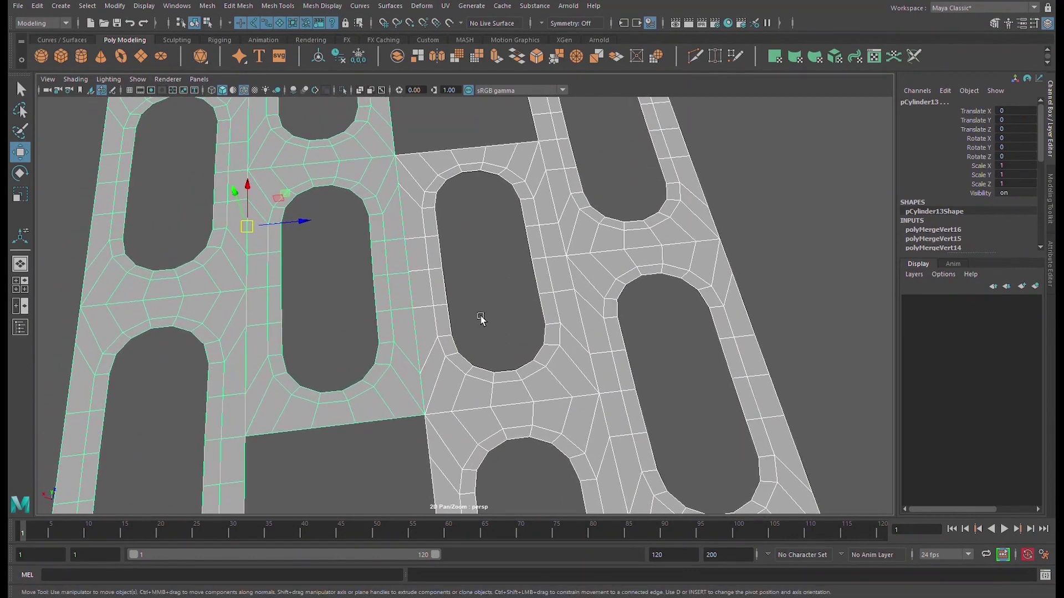
pyautogui.click(405, 59)
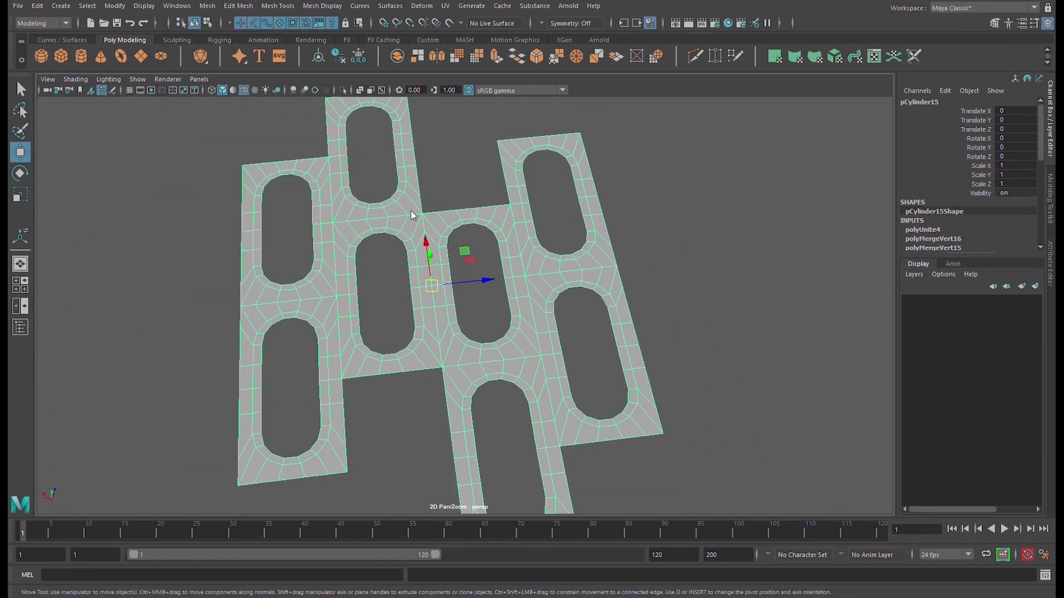
# Select all vertices of the combined eight-slot mesh and merge them with a distance threshold of 0.01.
pyautogui.press('F9')
pyautogui.scroll(-3, 330, 178)
pyautogui.moveTo(244, 123); pyautogui.dragTo(677, 429)
pyautogui.scroll(5, 391, 203)
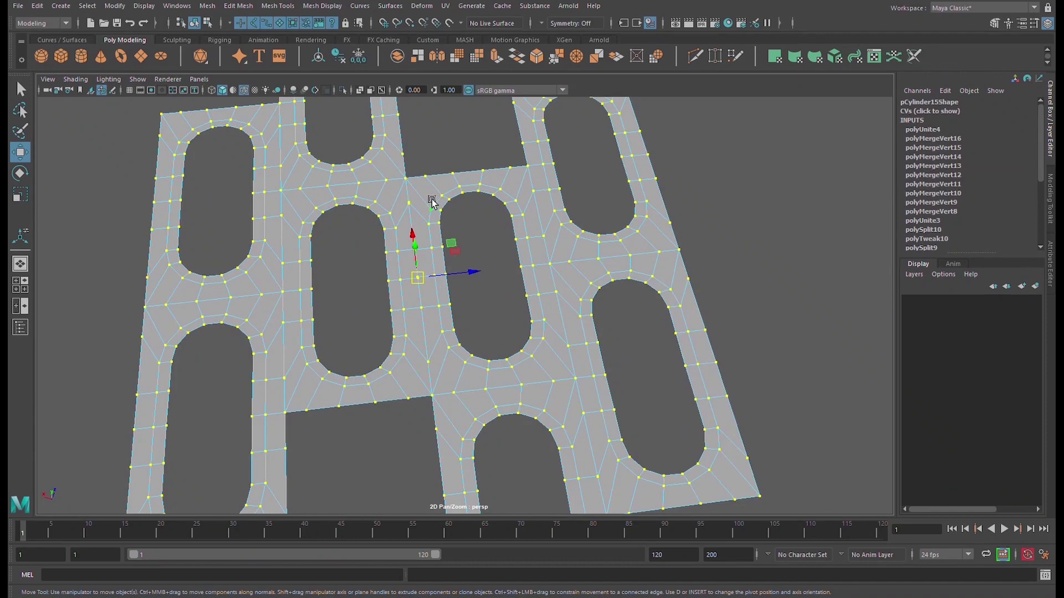
pyautogui.scroll(6, 432, 203)
pyautogui.scroll(-3, 434, 205)
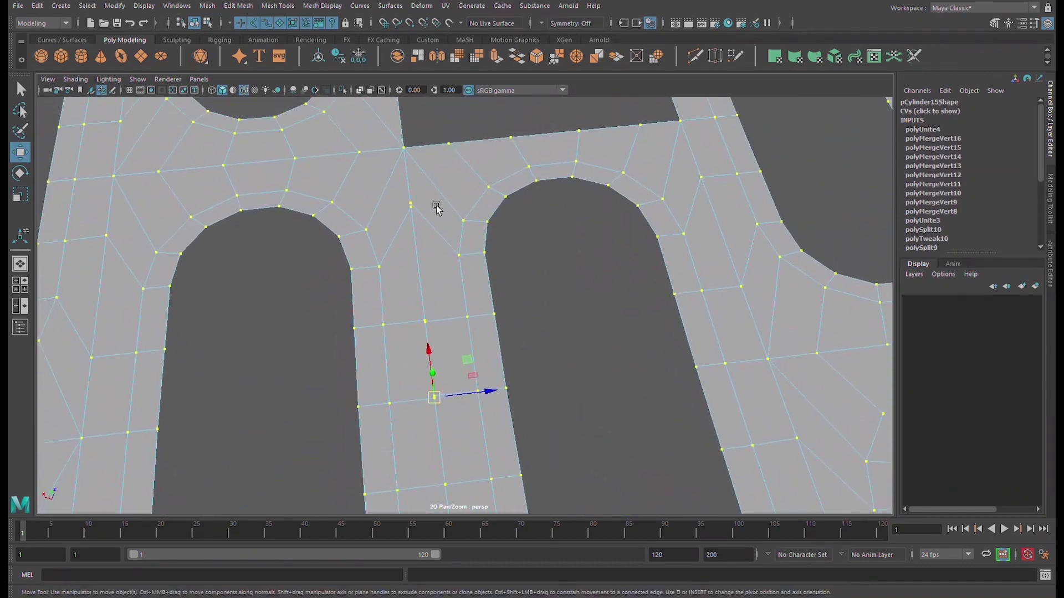
pyautogui.scroll(2, 436, 208)
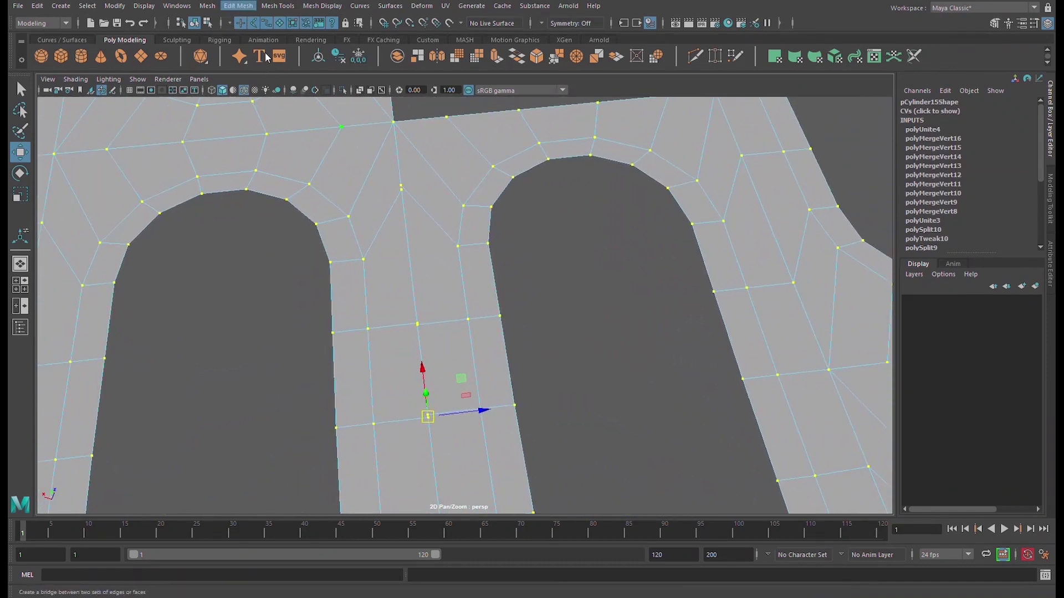
pyautogui.click(297, 124)
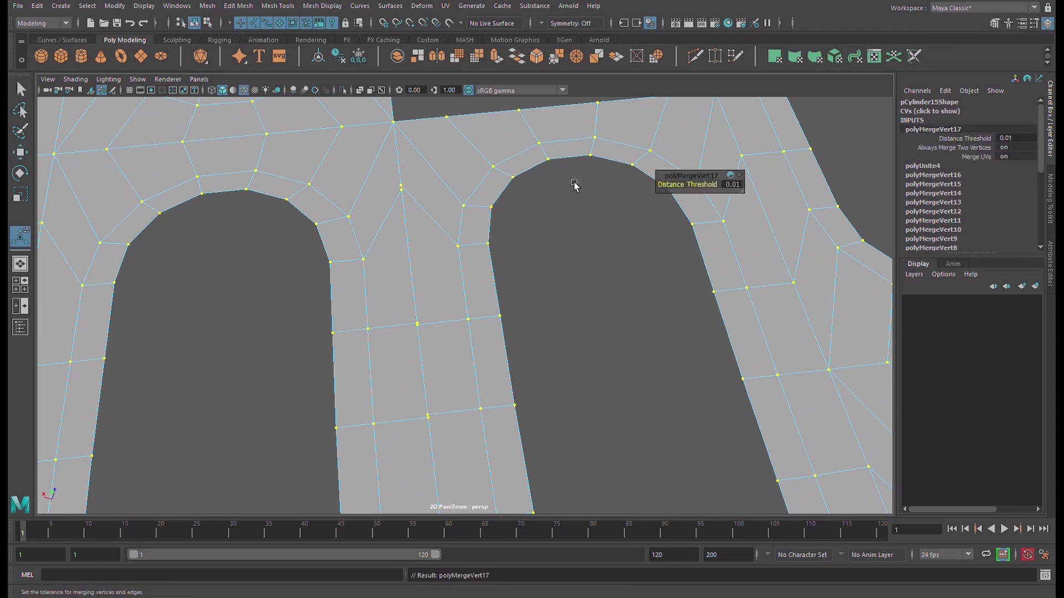
# Merge the remaining doubled vertices pair by pair along the central seam, including its end corners, and return to object mode.
pyautogui.click(400, 186)
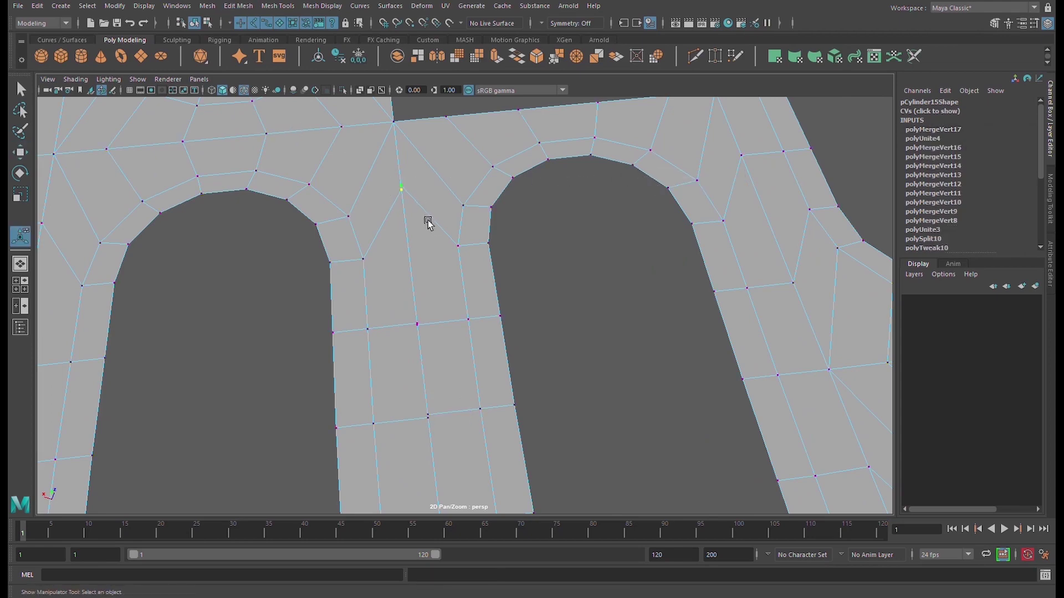
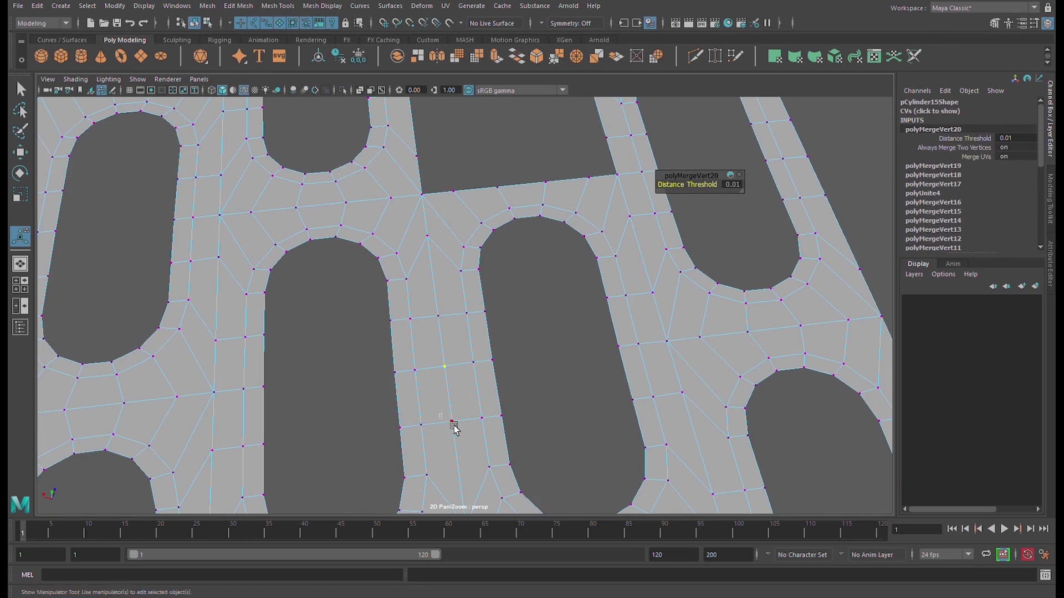
pyautogui.scroll(-3, 467, 425)
pyautogui.press('g')
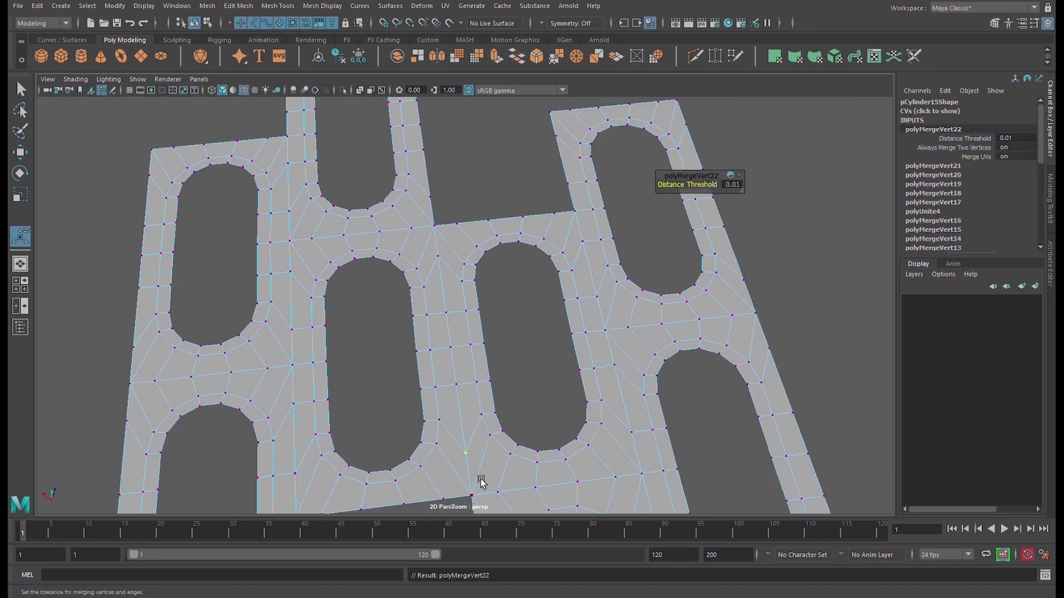
pyautogui.press('g')
pyautogui.moveTo(430, 216); pyautogui.dragTo(450, 235)
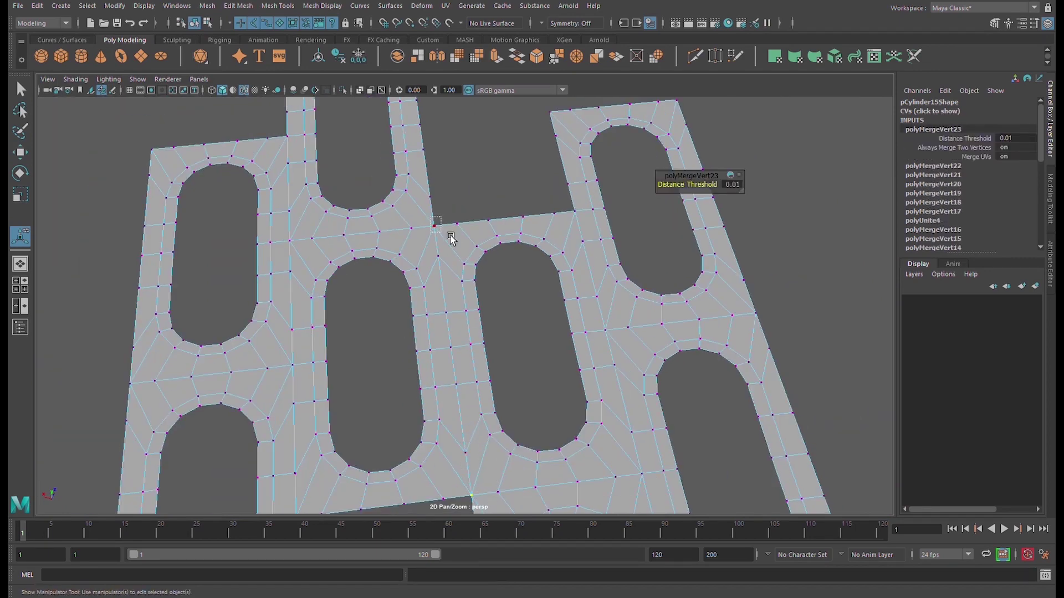
pyautogui.scroll(-5, 451, 238)
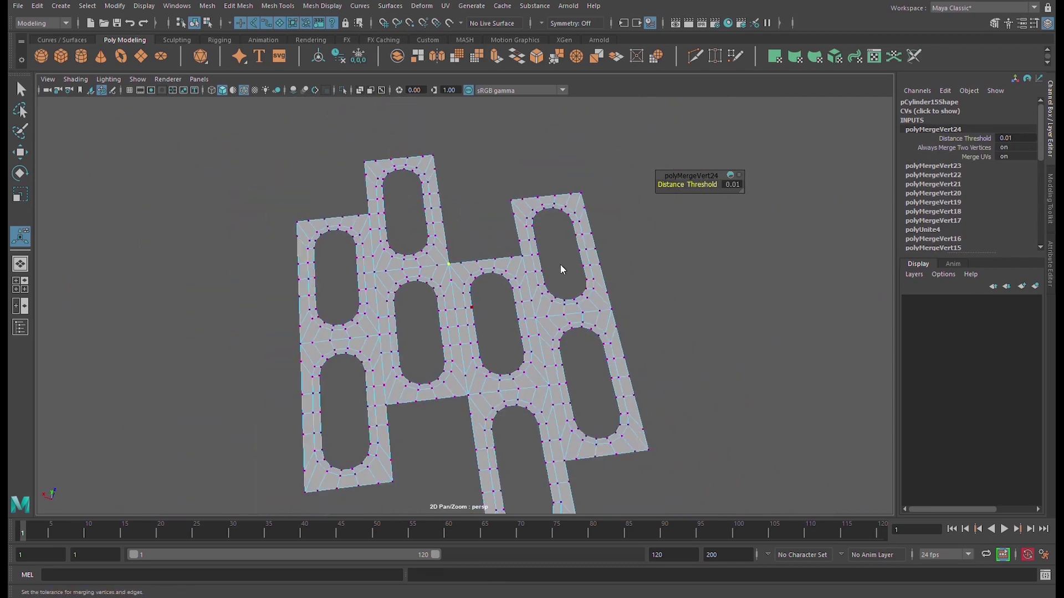
pyautogui.press('q')
pyautogui.press('F8')
# Select all faces of the four-slot half on one side of the central seam and extract them as a separate mesh.
pyautogui.scroll(5, 528, 289)
pyautogui.scroll(-5, 527, 290)
pyautogui.keyDown('alt'); pyautogui.moveTo(511, 301); pyautogui.dragTo(466, 311); pyautogui.keyUp('alt')
pyautogui.keyDown('alt'); pyautogui.moveTo(574, 334); pyautogui.dragTo(536, 327); pyautogui.keyUp('alt')
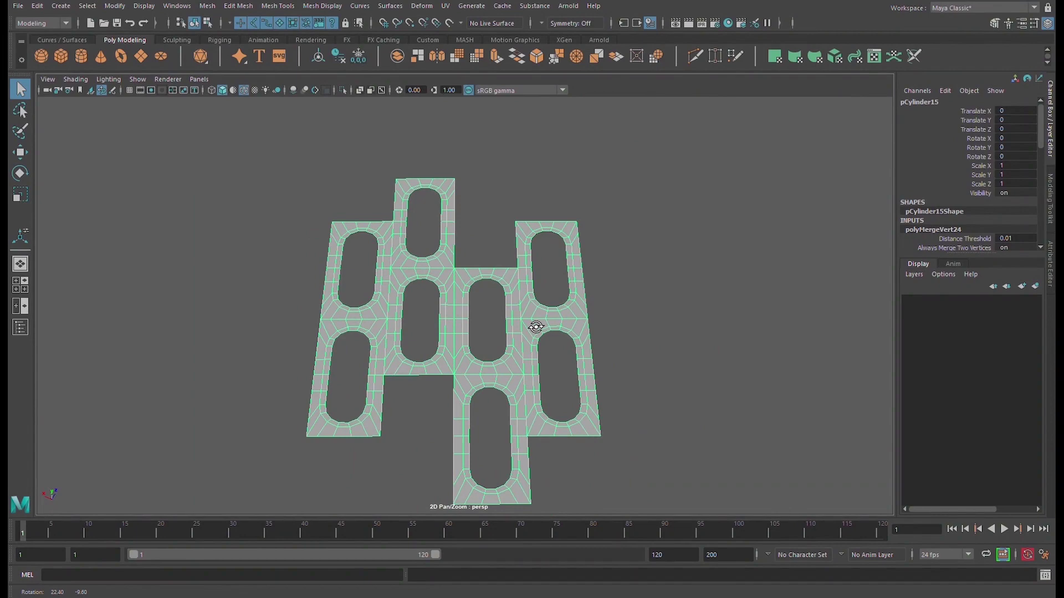
pyautogui.scroll(4, 527, 319)
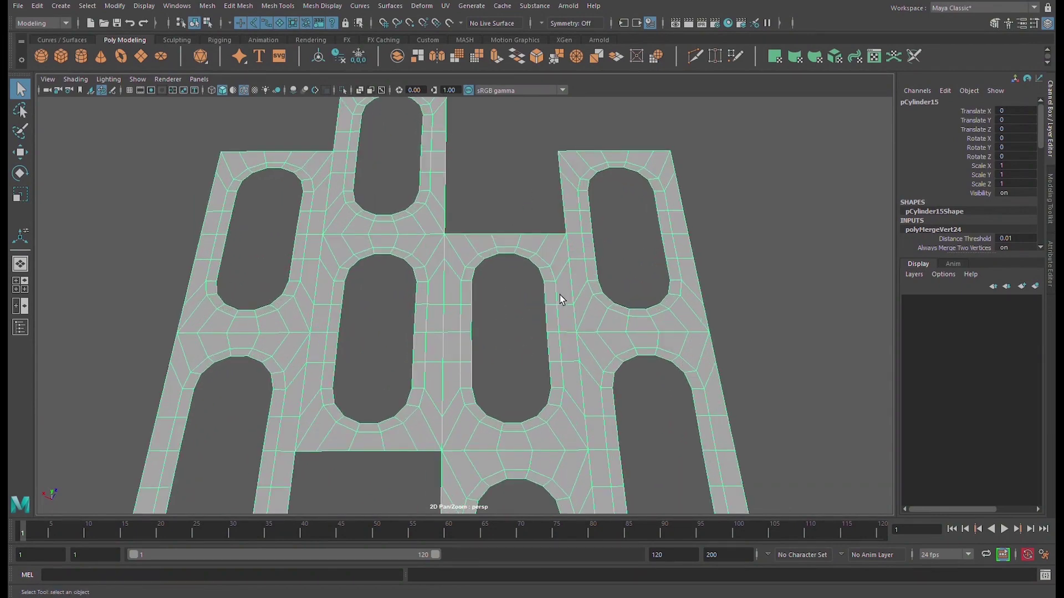
pyautogui.scroll(-3, 591, 301)
pyautogui.keyDown('alt'); pyautogui.moveTo(536, 328); pyautogui.dragTo(587, 266, button='middle'); pyautogui.keyUp('alt')
pyautogui.keyDown('alt'); pyautogui.moveTo(541, 395); pyautogui.dragTo(524, 197); pyautogui.keyUp('alt')
pyautogui.press('F11')
pyautogui.moveTo(506, 139); pyautogui.dragTo(788, 434)
pyautogui.click(419, 55)
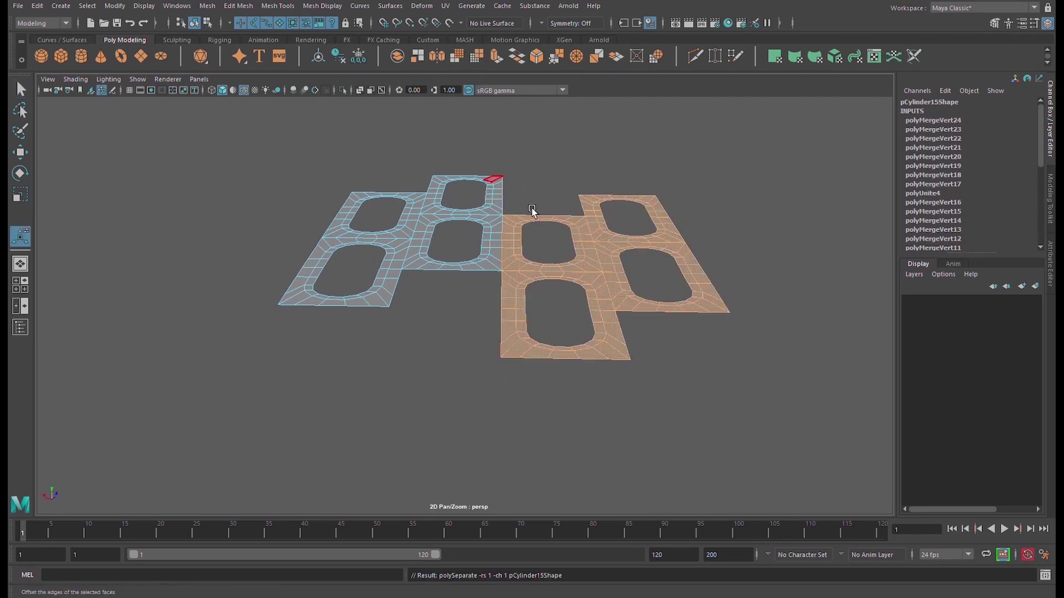
# Select the extracted four-slot half and delete its construction history.
pyautogui.click(580, 234)
pyautogui.press('w')
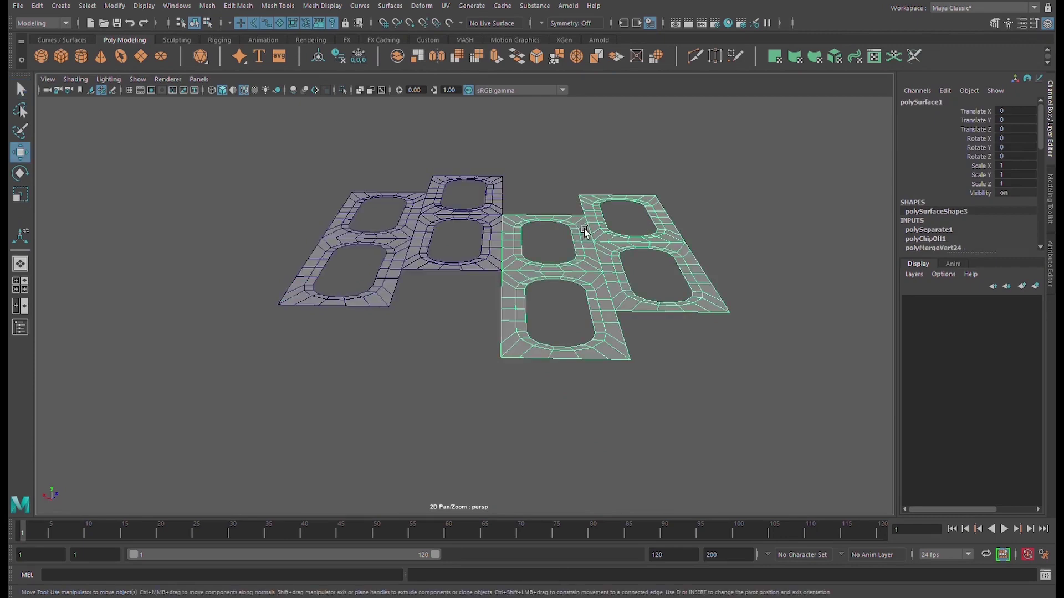
pyautogui.click(338, 57)
# Place the extracted half's pivot on its upper seam-side corner and snap that corner to the neighbour's edge vertex halfway along the lower slot.
pyautogui.press('d')
pyautogui.keyDown('alt'); pyautogui.moveTo(607, 271); pyautogui.dragTo(510, 198); pyautogui.keyUp('alt')
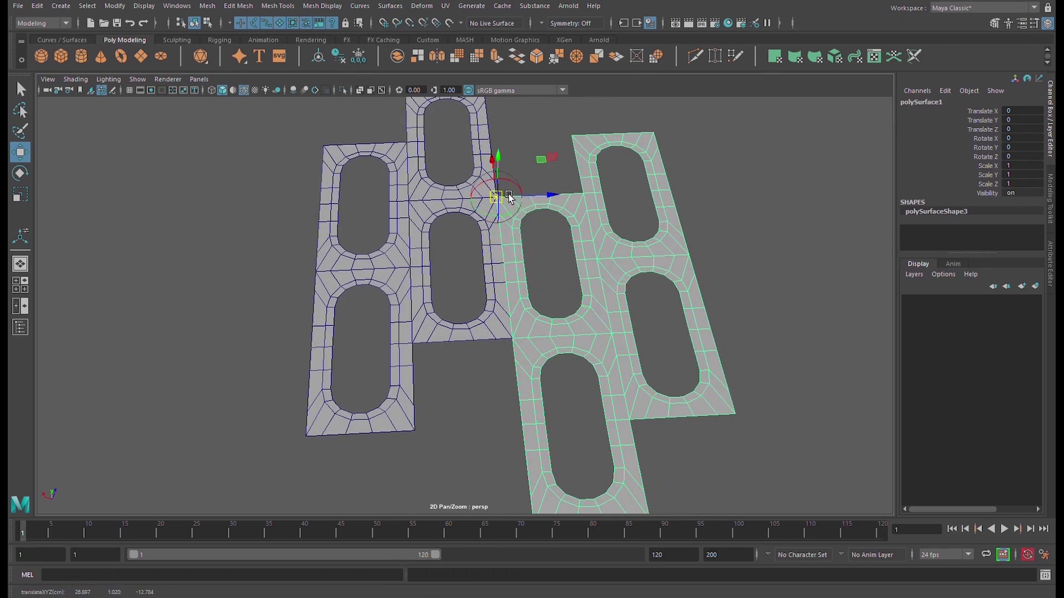
pyautogui.moveTo(518, 215)
pyautogui.mouseDown(button='middle')
pyautogui.moveTo(532, 332)
pyautogui.moveTo(508, 202)
pyautogui.mouseUp(button='middle')
pyautogui.scroll(-5, 524, 264)
pyautogui.keyDown('alt'); pyautogui.moveTo(509, 202); pyautogui.dragTo(610, 245); pyautogui.keyUp('alt')
pyautogui.keyDown('alt'); pyautogui.moveTo(610, 244); pyautogui.dragTo(736, 356, button='right'); pyautogui.keyUp('alt')
pyautogui.keyDown('alt'); pyautogui.moveTo(732, 352); pyautogui.dragTo(589, 331); pyautogui.keyUp('alt')
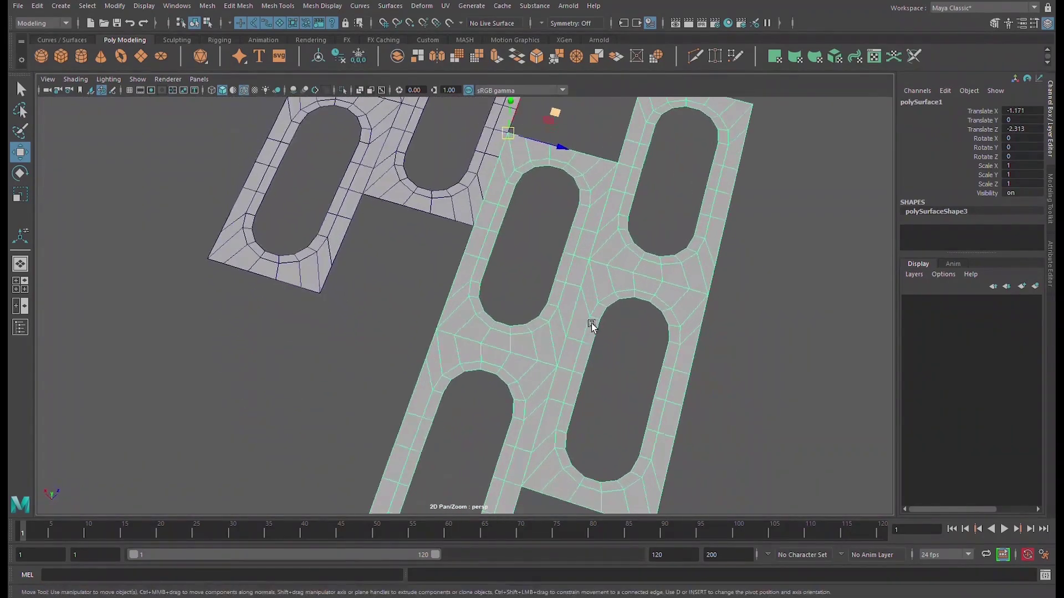
# Select both four-slot halves and combine them into a single mesh.
pyautogui.keyDown('alt'); pyautogui.moveTo(589, 332); pyautogui.dragTo(449, 325, button='right'); pyautogui.keyUp('alt')
pyautogui.keyDown('alt'); pyautogui.moveTo(498, 327); pyautogui.dragTo(555, 320, button='middle'); pyautogui.keyUp('alt')
pyautogui.moveTo(504, 187); pyautogui.dragTo(662, 316)
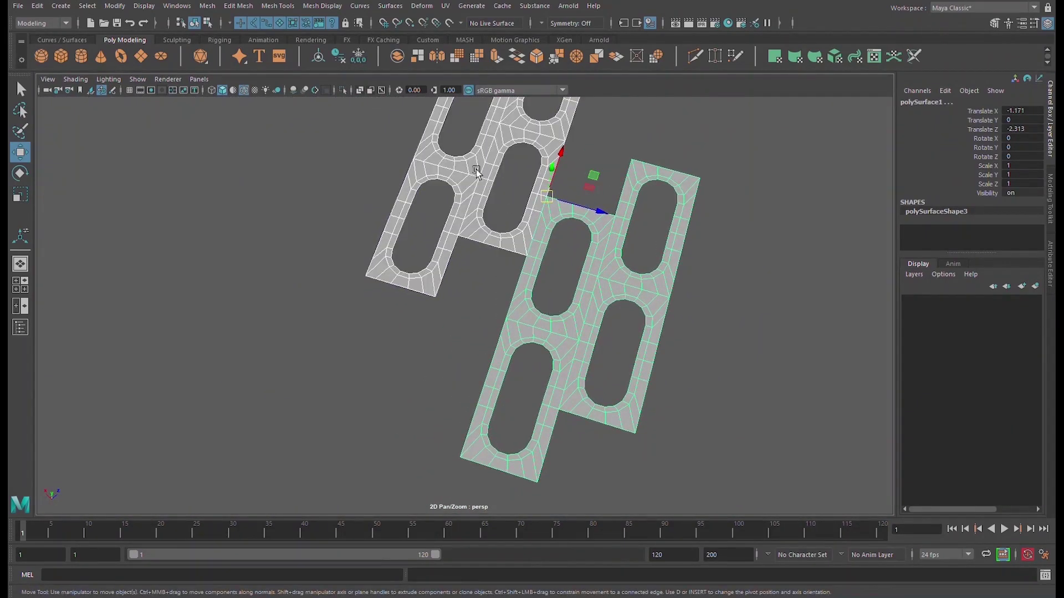
pyautogui.click(400, 62)
# Merge the overlapping vertex pairs along the shifted seam from the upper corner to the lower corner, and return to object mode.
pyautogui.keyDown('alt'); pyautogui.moveTo(493, 233); pyautogui.dragTo(624, 252, button='right'); pyautogui.keyUp('alt')
pyautogui.keyDown('alt'); pyautogui.moveTo(611, 223); pyautogui.dragTo(554, 311, button='middle'); pyautogui.keyUp('alt')
pyautogui.press('F9')
pyautogui.keyDown('alt'); pyautogui.moveTo(577, 284); pyautogui.dragTo(627, 294); pyautogui.keyUp('alt')
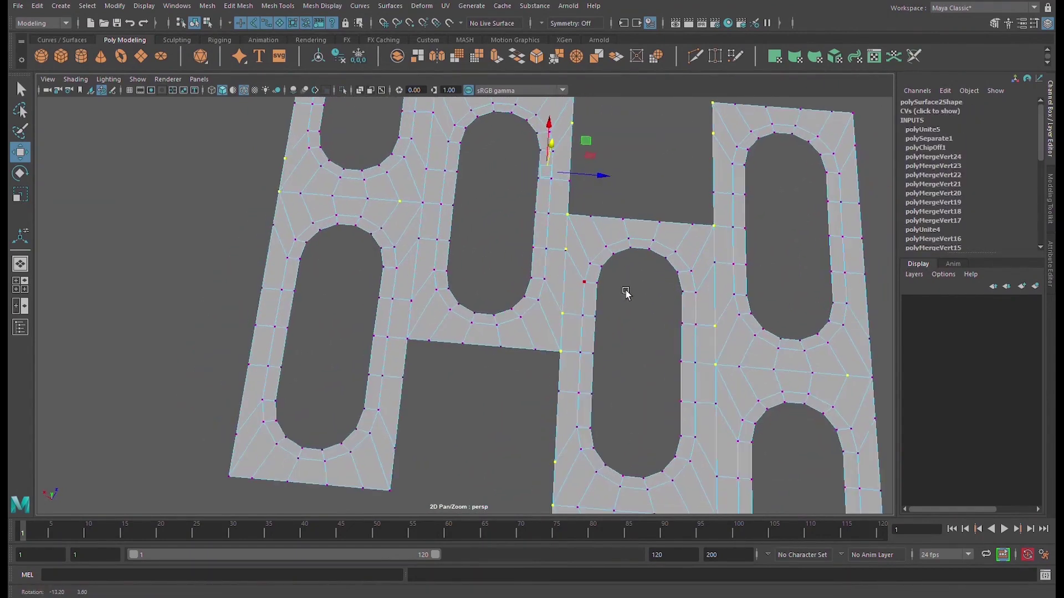
pyautogui.moveTo(558, 207); pyautogui.dragTo(589, 225)
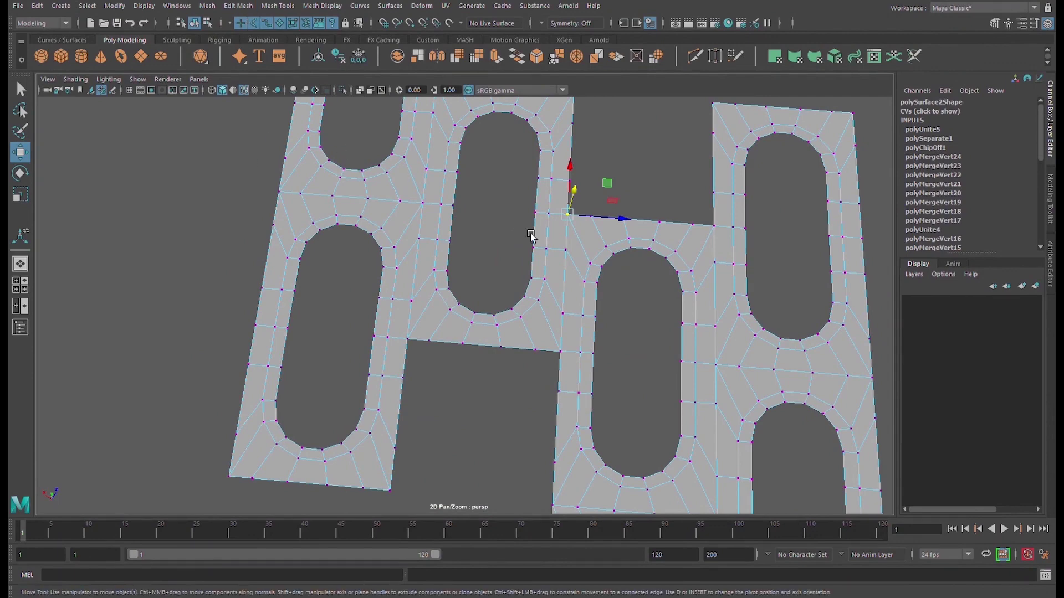
pyautogui.moveTo(557, 241); pyautogui.dragTo(584, 267)
pyautogui.press('g')
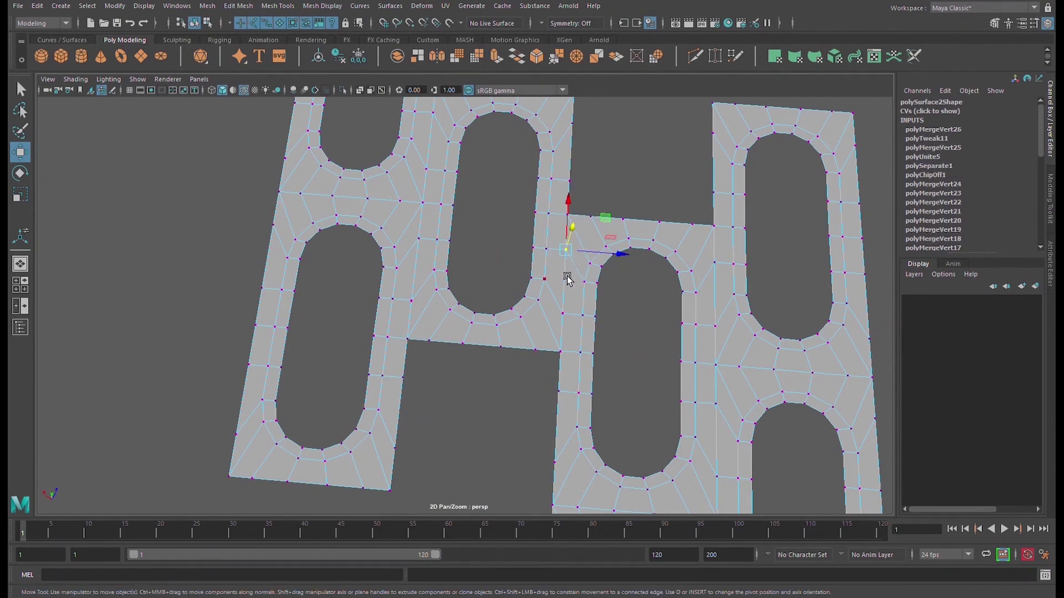
pyautogui.moveTo(556, 309); pyautogui.dragTo(576, 371)
pyautogui.press('g')
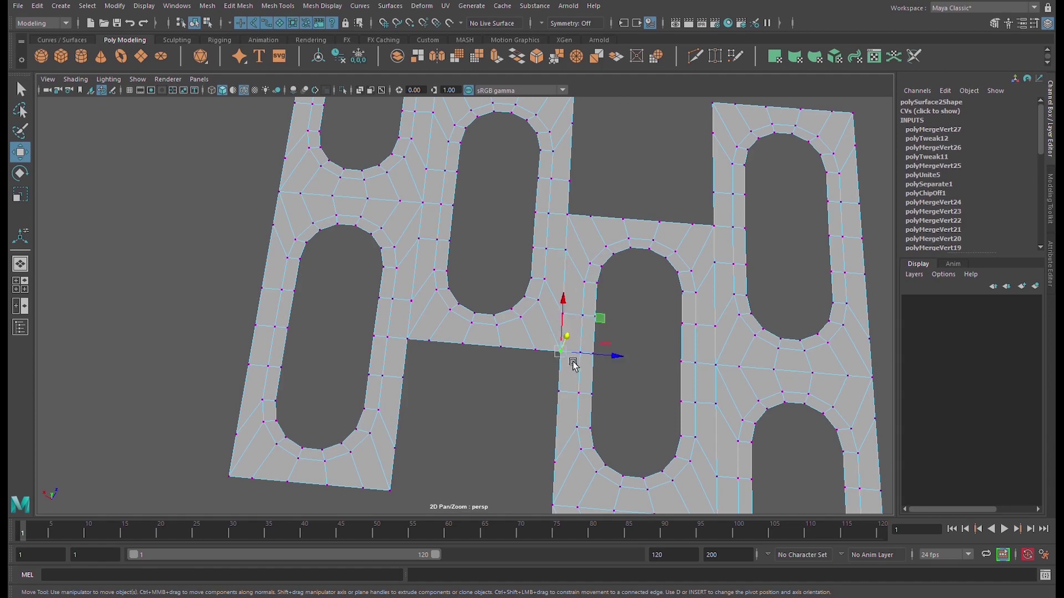
pyautogui.press('g')
pyautogui.scroll(-3, 570, 331)
pyautogui.press('F8')
# Duplicate the merged eight-slot mesh and move the copy beside the original, on its outer side.
pyautogui.scroll(-4, 620, 268)
pyautogui.keyDown('alt'); pyautogui.moveTo(620, 268); pyautogui.dragTo(600, 311); pyautogui.keyUp('alt')
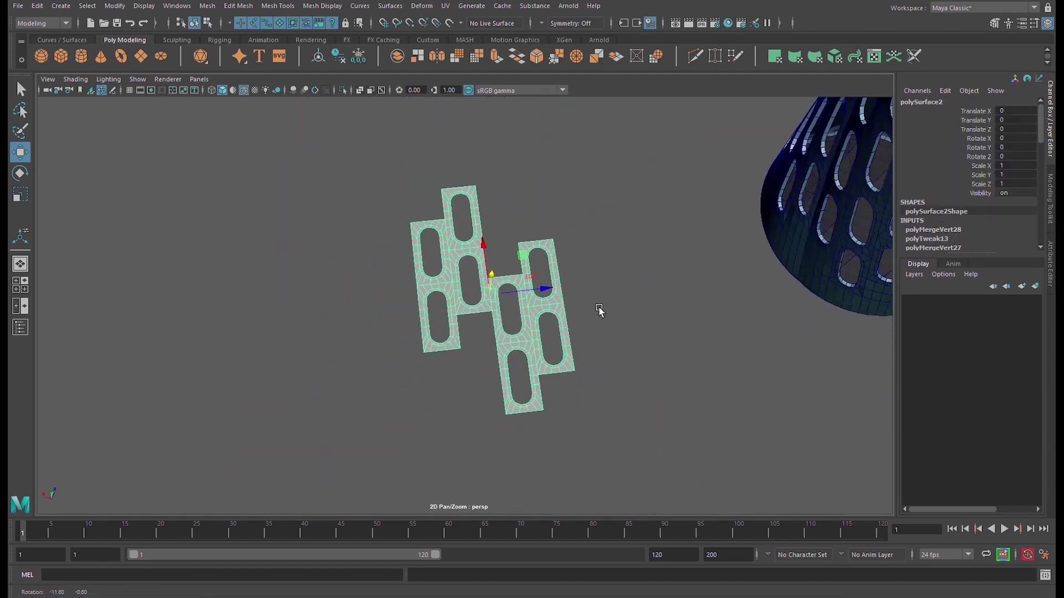
pyautogui.keyDown('shift'); pyautogui.moveTo(545, 291); pyautogui.dragTo(398, 301); pyautogui.keyUp('shift')
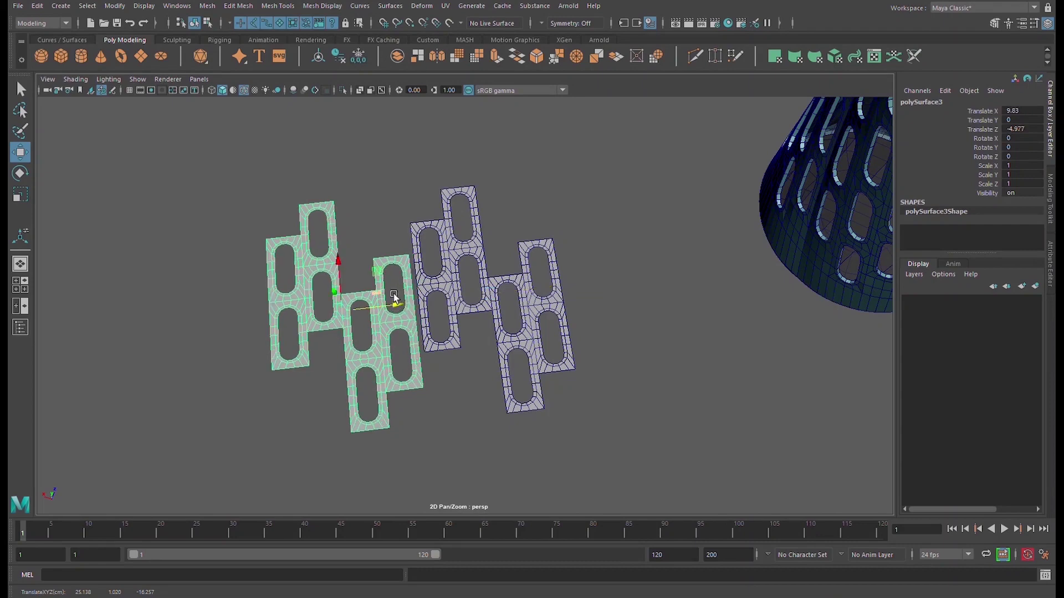
# Place the copy's pivot on its upper seam-side corner and snap that corner to the original's outer edge vertex halfway along the lower slot.
pyautogui.scroll(3, 395, 299)
pyautogui.press('d')
pyautogui.moveTo(274, 319); pyautogui.dragTo(382, 228)
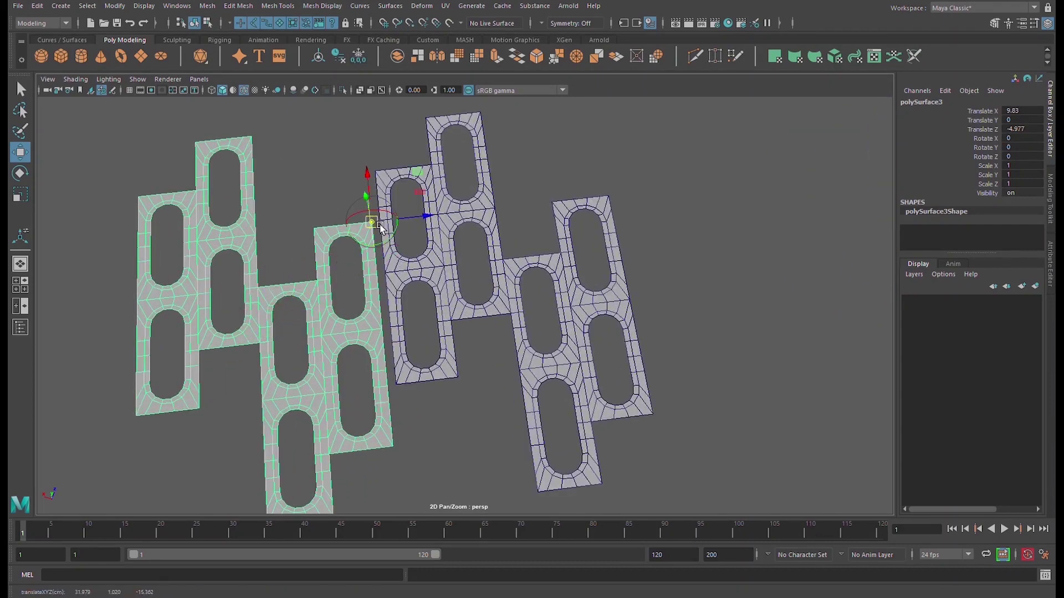
pyautogui.press('d')
pyautogui.moveTo(386, 232); pyautogui.dragTo(696, 342)
pyautogui.keyDown('alt'); pyautogui.moveTo(696, 342); pyautogui.dragTo(637, 238, button='middle'); pyautogui.keyUp('alt')
pyautogui.keyDown('alt'); pyautogui.moveTo(637, 238); pyautogui.dragTo(655, 235); pyautogui.keyUp('alt')
pyautogui.keyDown('alt'); pyautogui.moveTo(656, 235); pyautogui.dragTo(696, 312, button='right'); pyautogui.keyUp('alt')
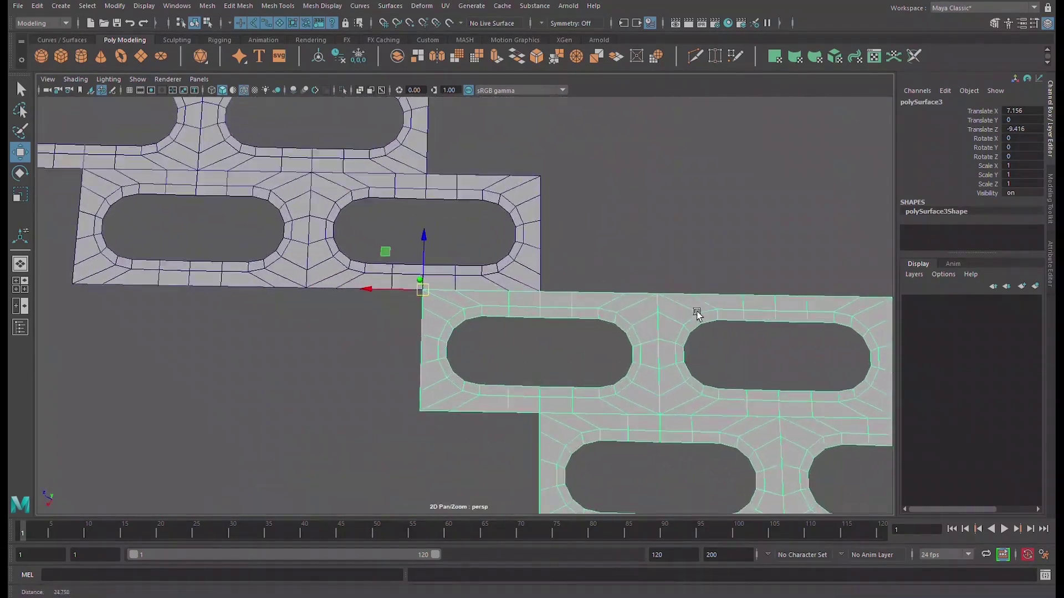
# Examine how the staggered slots of the copy line up with the original along their shared edge.
pyautogui.scroll(-3, 697, 313)
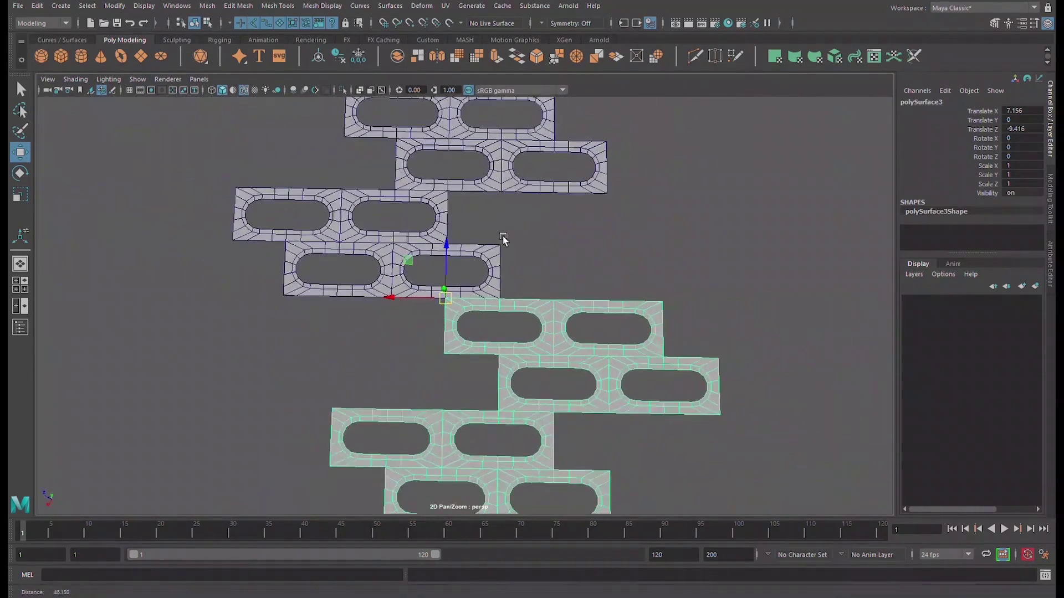
pyautogui.keyDown('alt'); pyautogui.moveTo(504, 238); pyautogui.dragTo(518, 183, button='middle'); pyautogui.keyUp('alt')
pyautogui.keyDown('alt'); pyautogui.moveTo(598, 238); pyautogui.dragTo(511, 227, button='right'); pyautogui.keyUp('alt')
pyautogui.keyDown('alt'); pyautogui.moveTo(517, 235); pyautogui.dragTo(597, 286, button='middle'); pyautogui.keyUp('alt')
pyautogui.keyDown('alt'); pyautogui.moveTo(559, 269); pyautogui.dragTo(620, 300, button='right'); pyautogui.keyUp('alt')
pyautogui.keyDown('alt'); pyautogui.moveTo(619, 302); pyautogui.dragTo(554, 339); pyautogui.keyUp('alt')
pyautogui.scroll(3, 625, 336)
pyautogui.keyDown('alt'); pyautogui.moveTo(520, 331); pyautogui.dragTo(557, 253, button='middle'); pyautogui.keyUp('alt')
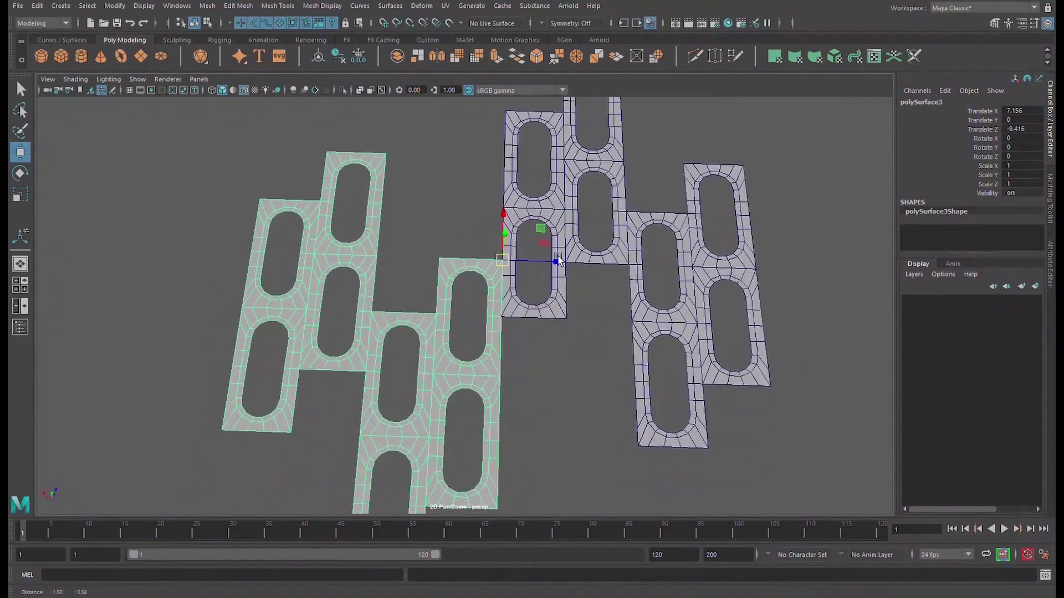
pyautogui.keyDown('alt'); pyautogui.moveTo(526, 270); pyautogui.dragTo(590, 308, button='right'); pyautogui.keyUp('alt')
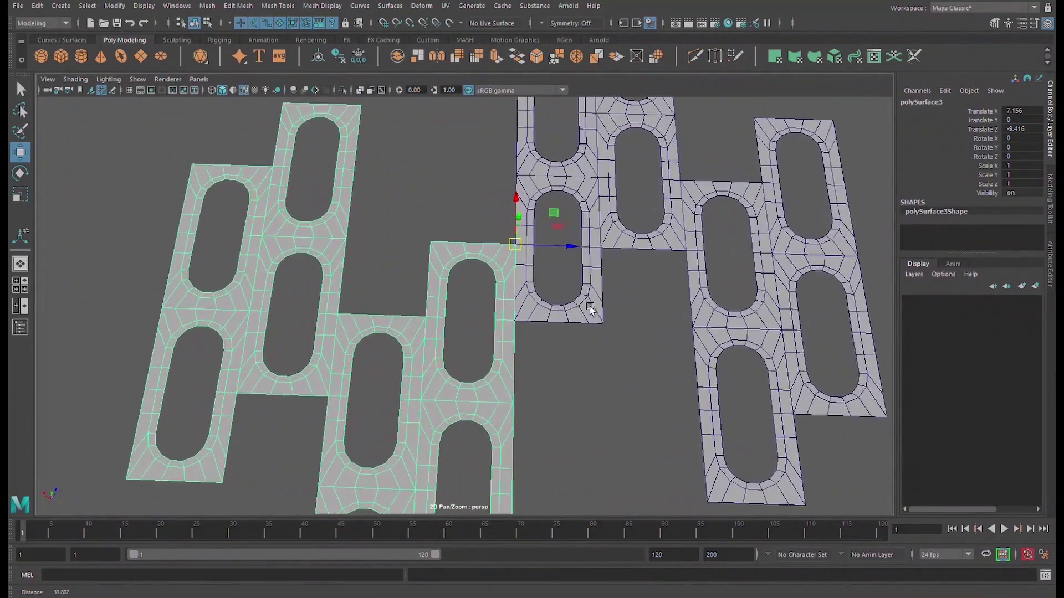
# Reselect the eight-slot copy and duplicate it, moving the duplicate directly above it.
pyautogui.click(598, 384)
pyautogui.click(436, 342)
pyautogui.scroll(-4, 437, 339)
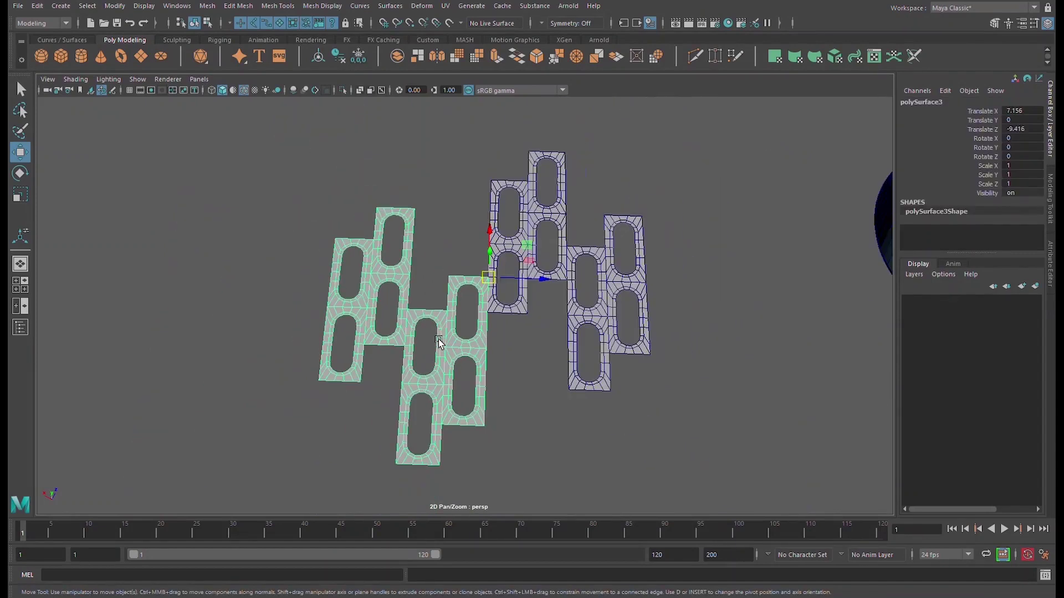
pyautogui.moveTo(494, 252)
pyautogui.keyDown('shift'); pyautogui.mouseDown()
pyautogui.moveTo(502, 111)
pyautogui.moveTo(507, 118)
pyautogui.mouseUp(); pyautogui.keyUp('shift')
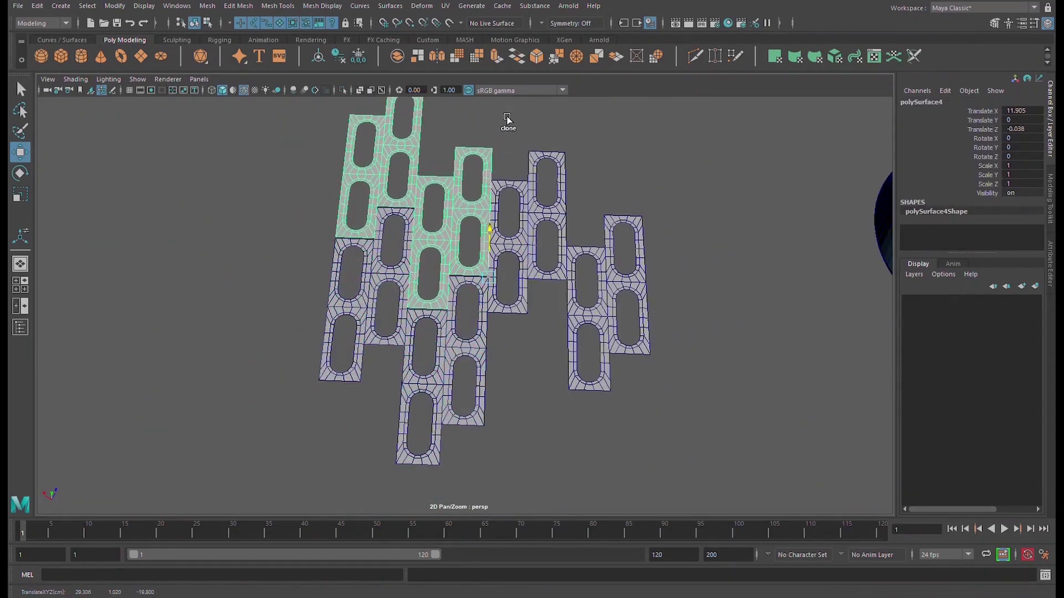
# Place the upper duplicate's pivot on its lower seam-side corner and snap it to the top corner of the block beneath, closing the gap.
pyautogui.scroll(5, 494, 221)
pyautogui.scroll(-3, 497, 222)
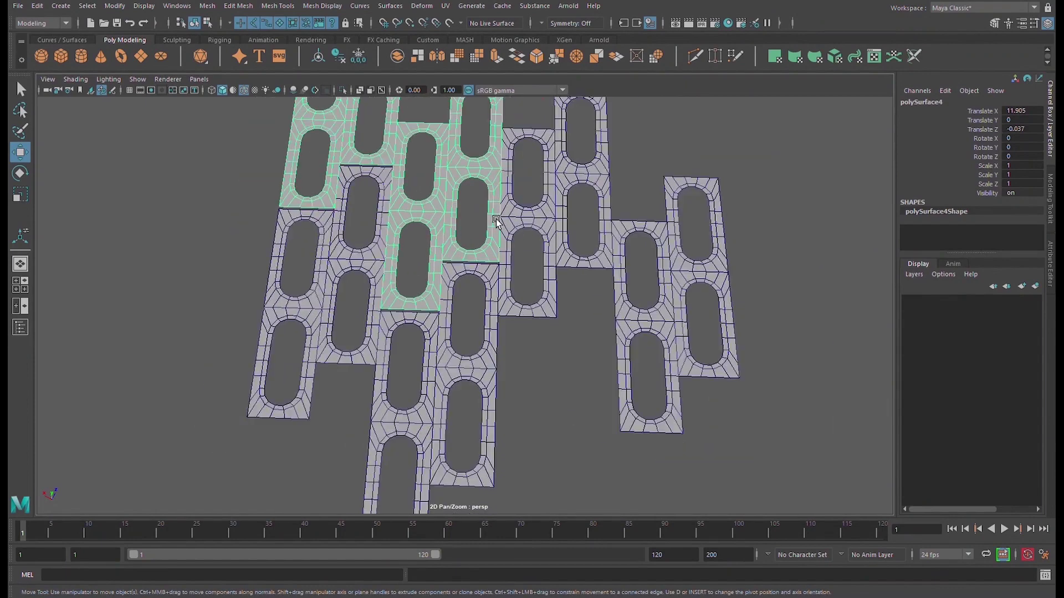
pyautogui.press('d')
pyautogui.press('v')
pyautogui.moveTo(509, 130); pyautogui.dragTo(511, 255)
pyautogui.scroll(5, 511, 255)
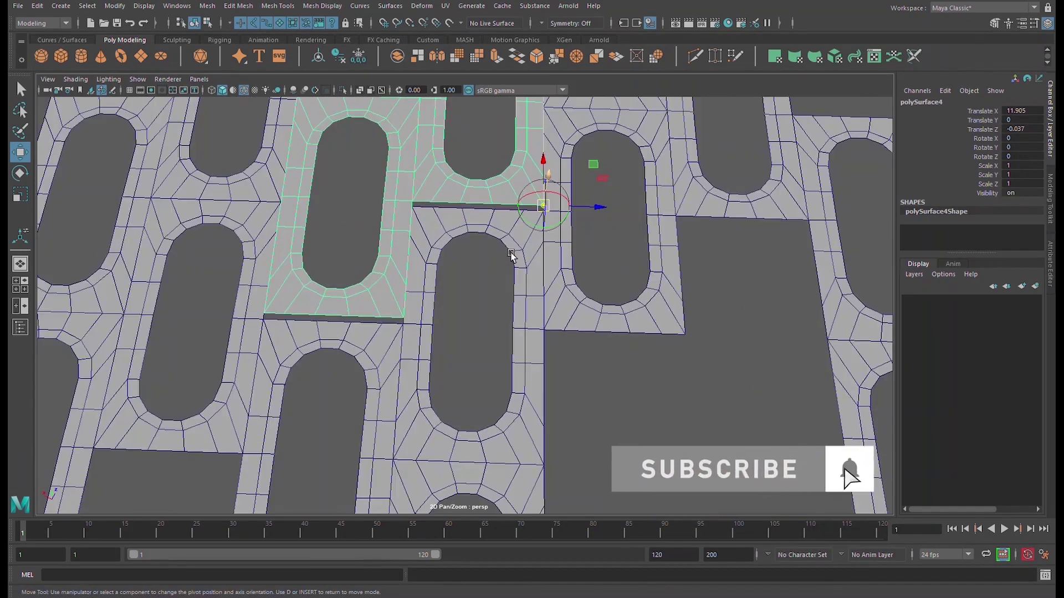
pyautogui.moveTo(554, 220); pyautogui.dragTo(551, 222, button='middle')
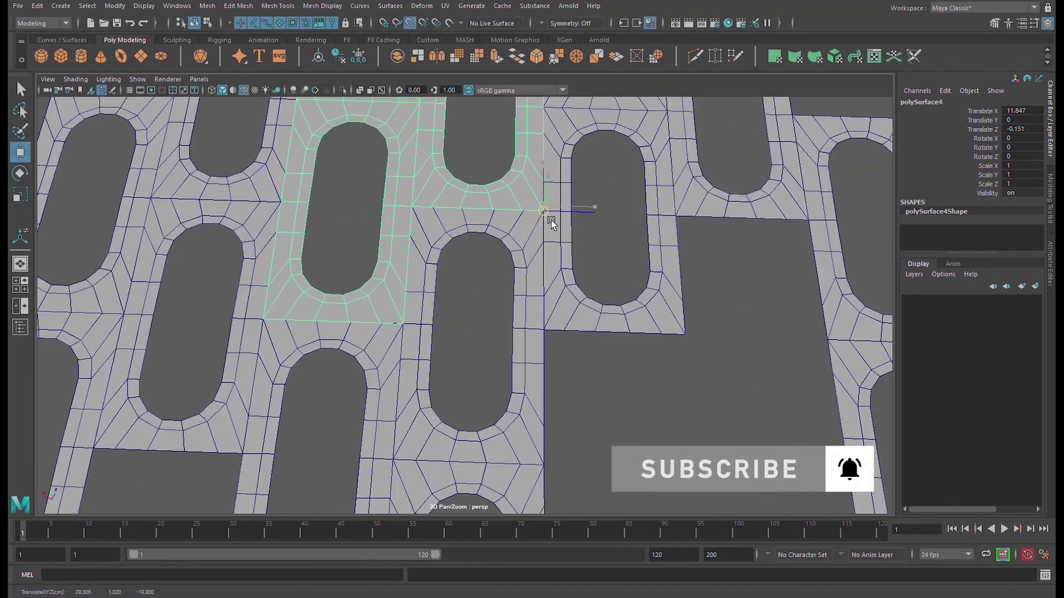
# Duplicate the upper eight-slot block and move the new copy to the opposite side of the original.
pyautogui.scroll(-5, 530, 237)
pyautogui.keyDown('alt'); pyautogui.moveTo(547, 303); pyautogui.dragTo(486, 331, button='middle'); pyautogui.keyUp('alt')
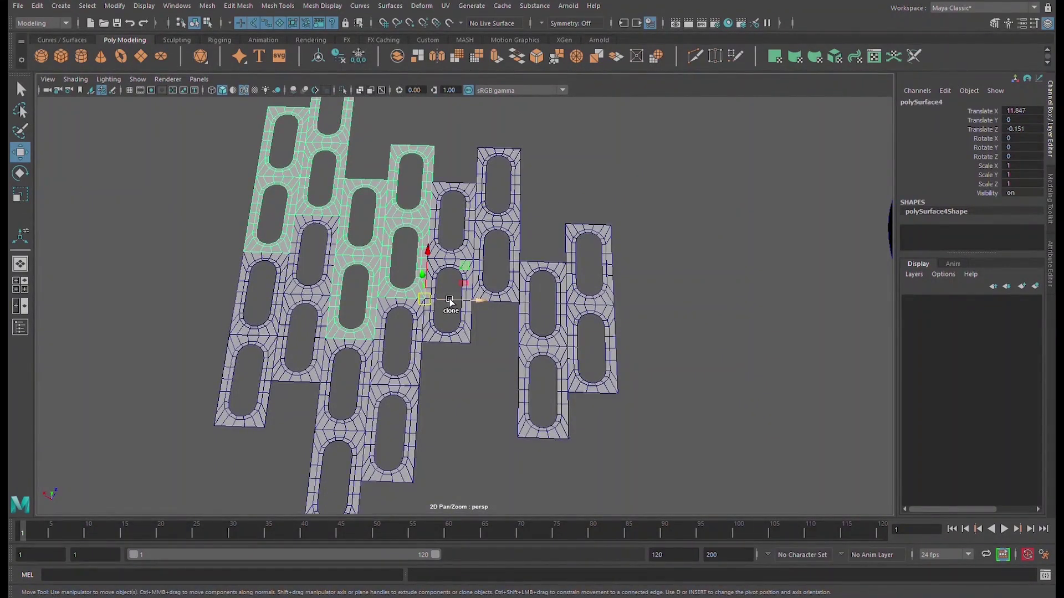
pyautogui.keyDown('shift'); pyautogui.moveTo(456, 303); pyautogui.dragTo(757, 362); pyautogui.keyUp('shift')
# Place the new copy's pivot on its lower inner corner and snap it to the original's stepped corner between the second and third slot columns.
pyautogui.press('d')
pyautogui.moveTo(733, 322); pyautogui.dragTo(533, 267)
pyautogui.press('d')
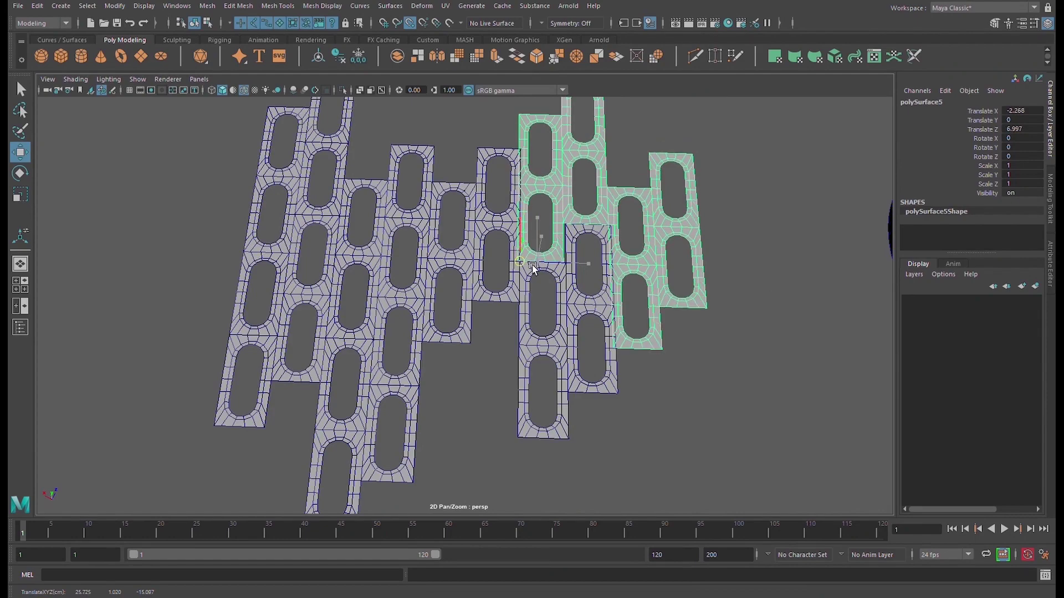
pyautogui.scroll(6, 533, 268)
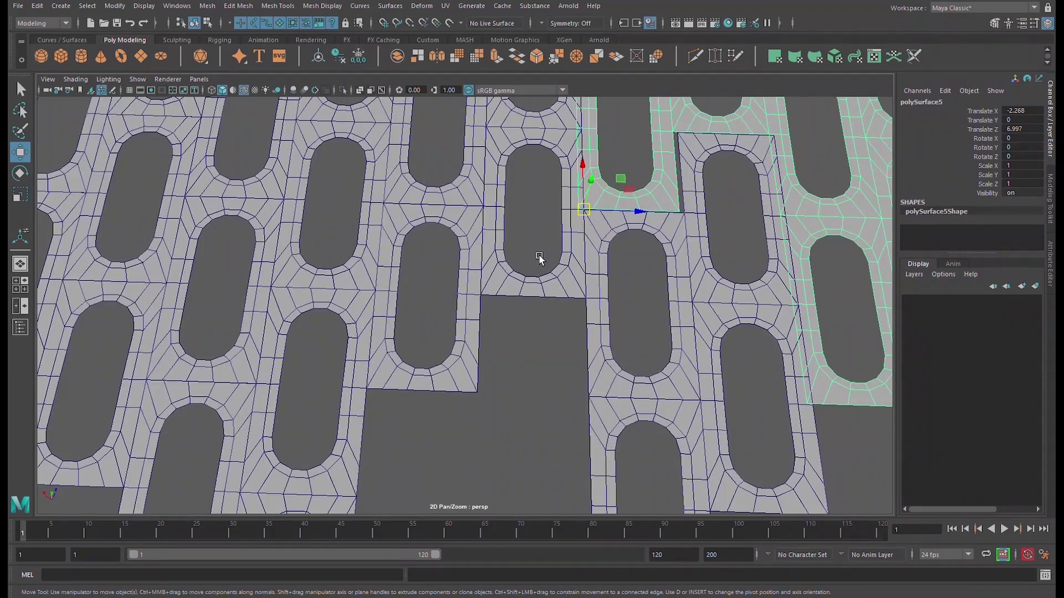
# Snap the new copy's lower inner corner exactly onto the adjacent corner vertex of the pattern, closing the small remaining gap.
pyautogui.scroll(-3, 539, 255)
pyautogui.scroll(2, 608, 253)
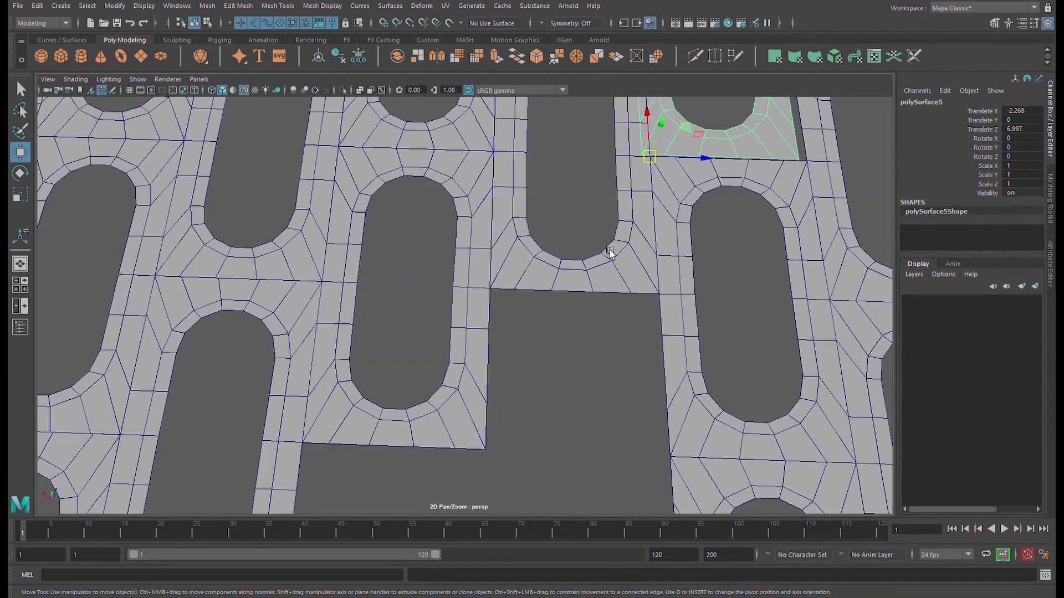
pyautogui.press('d')
pyautogui.press('v')
pyautogui.moveTo(650, 158); pyautogui.dragTo(663, 159)
pyautogui.scroll(-5, 663, 159)
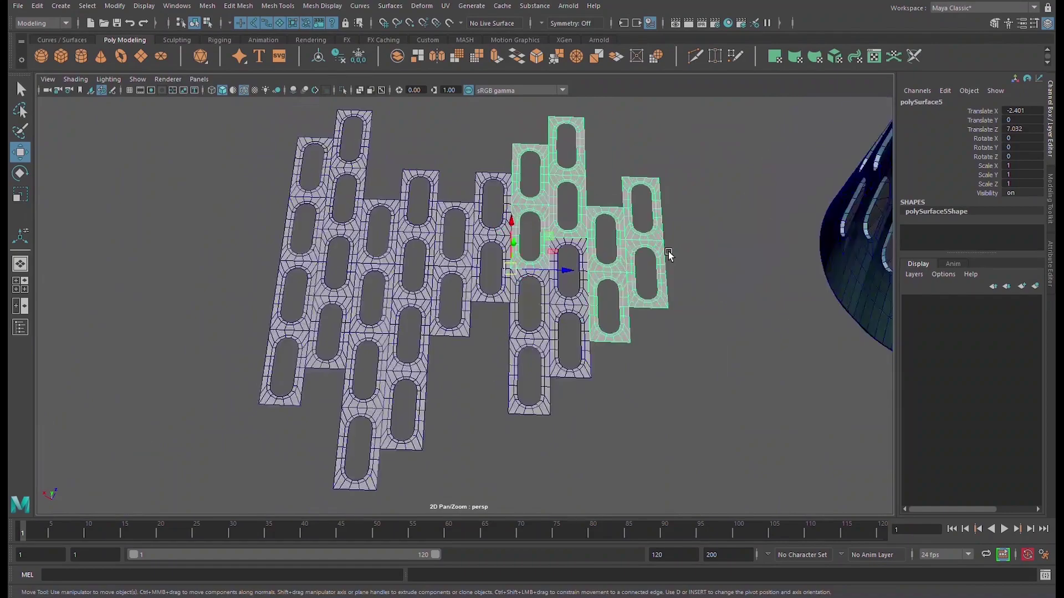
# Duplicate the snapped eight-slot block and move the new copy below the assembled pattern.
pyautogui.scroll(-3, 669, 254)
pyautogui.keyDown('alt'); pyautogui.moveTo(669, 254); pyautogui.dragTo(713, 325); pyautogui.keyUp('alt')
pyautogui.scroll(4, 674, 326)
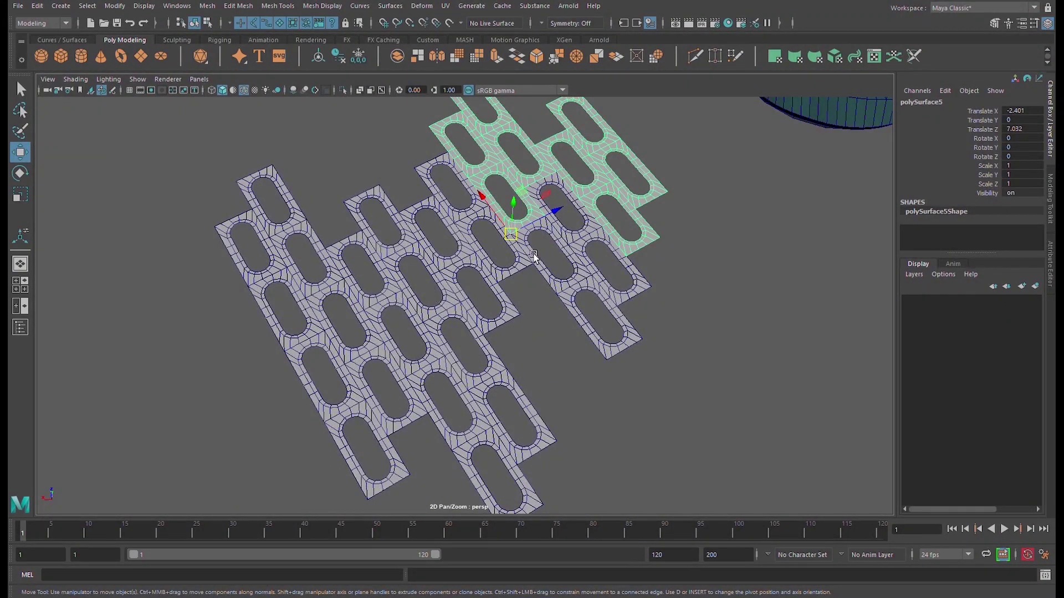
pyautogui.keyDown('alt'); pyautogui.moveTo(531, 255); pyautogui.dragTo(506, 251); pyautogui.keyUp('alt')
pyautogui.keyDown('alt'); pyautogui.moveTo(505, 252); pyautogui.dragTo(547, 282, button='right'); pyautogui.keyUp('alt')
pyautogui.keyDown('alt'); pyautogui.moveTo(552, 285); pyautogui.dragTo(496, 253, button='middle'); pyautogui.keyUp('alt')
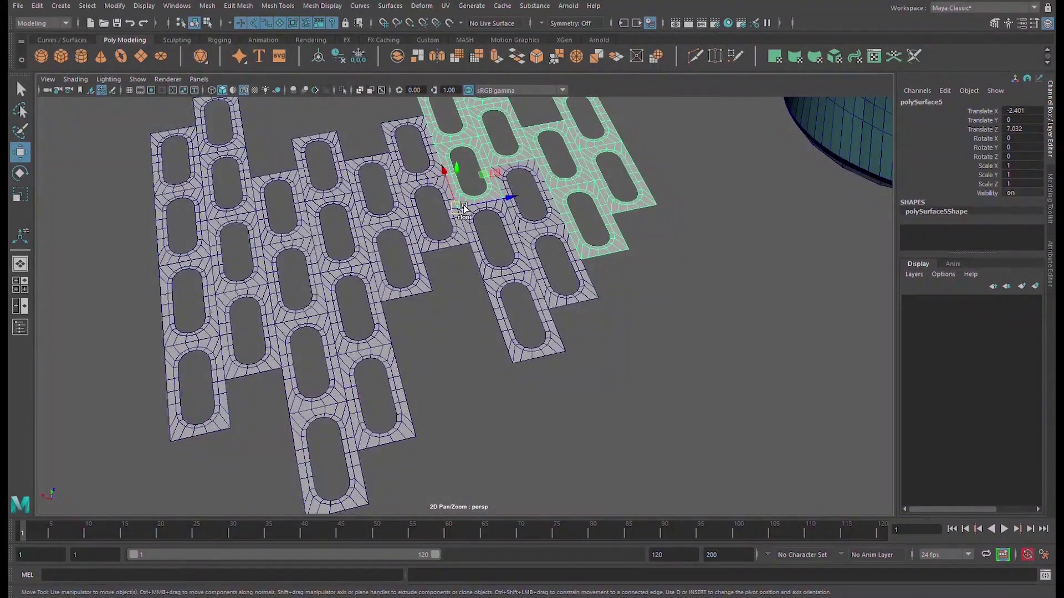
pyautogui.moveTo(468, 212)
pyautogui.keyDown('shift'); pyautogui.mouseDown()
pyautogui.moveTo(525, 430)
pyautogui.moveTo(527, 414)
pyautogui.mouseUp(); pyautogui.keyUp('shift')
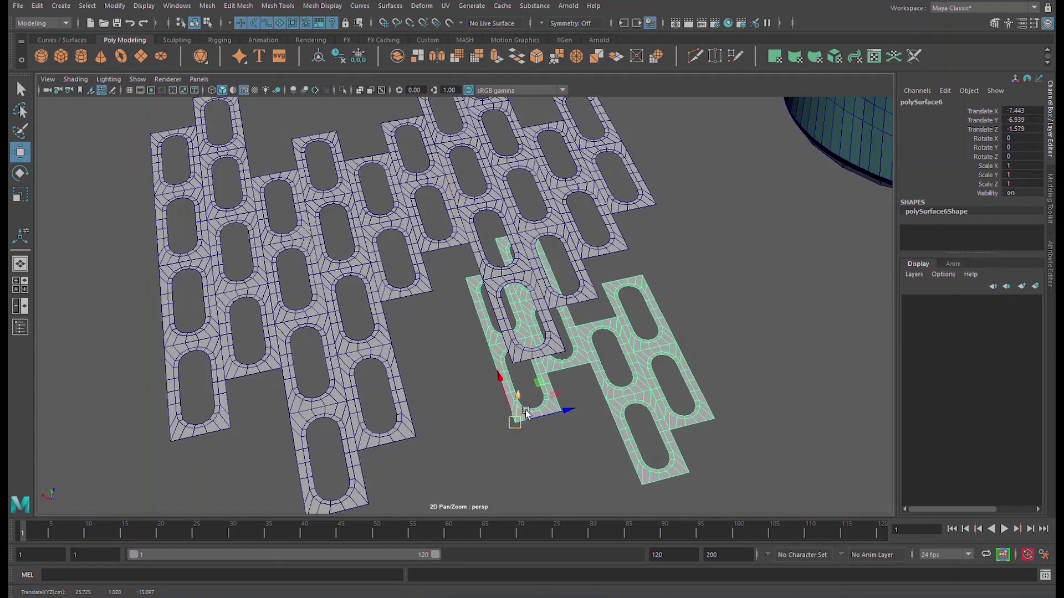
# Place the lower copy's pivot on its upper outer corner and snap it to the stepped corner on the pattern's lower edge.
pyautogui.press('d')
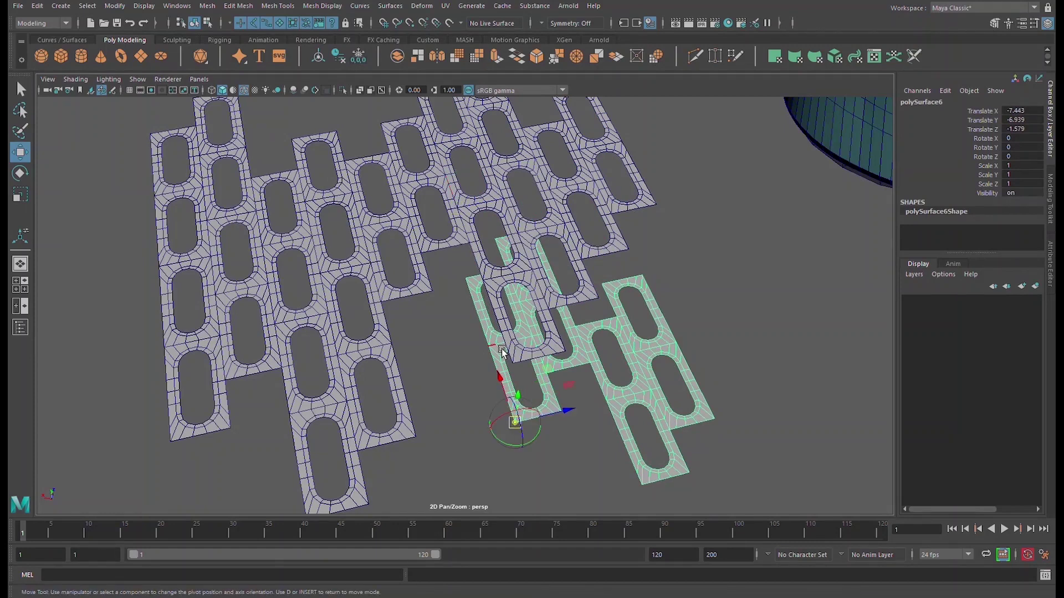
pyautogui.moveTo(529, 425); pyautogui.dragTo(486, 292)
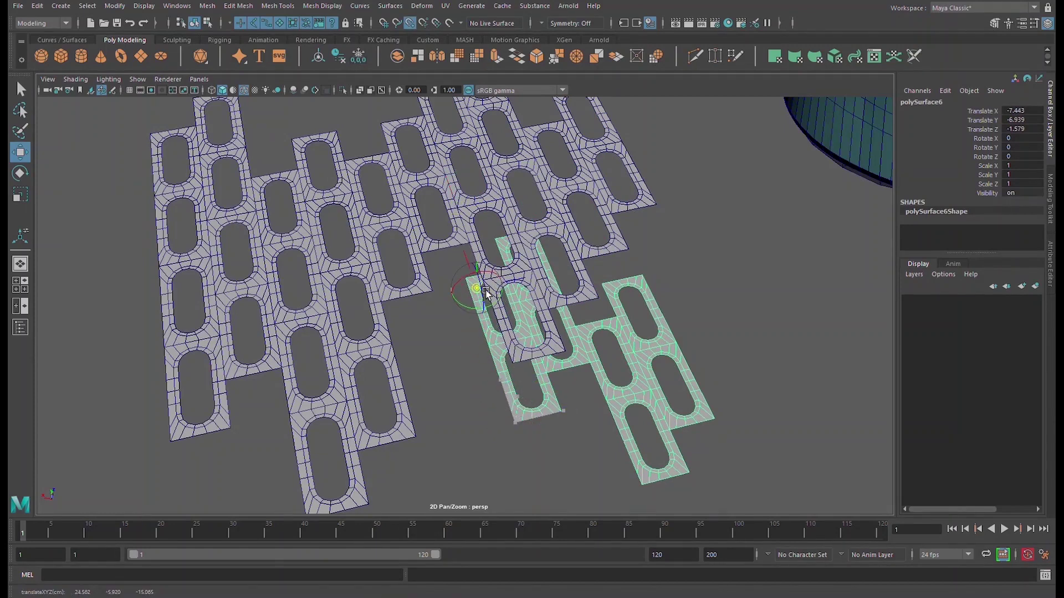
pyautogui.press('d')
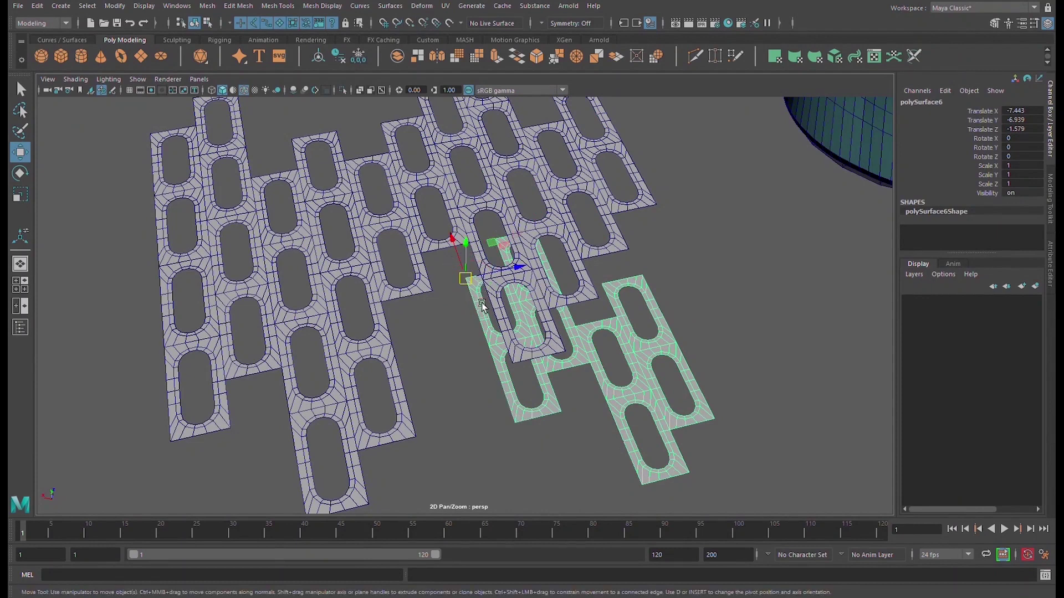
pyautogui.moveTo(478, 284); pyautogui.dragTo(391, 309)
# Duplicate an eight-slot block again and move the copy clear of the pattern, toward the base of the bottle.
pyautogui.keyDown('alt'); pyautogui.moveTo(526, 318); pyautogui.dragTo(582, 220); pyautogui.keyUp('alt')
pyautogui.click(574, 319)
pyautogui.keyDown('shift'); pyautogui.moveTo(519, 205); pyautogui.dragTo(719, 235); pyautogui.keyUp('shift')
pyautogui.keyDown('alt'); pyautogui.moveTo(670, 259); pyautogui.dragTo(498, 293, button='middle'); pyautogui.keyUp('alt')
pyautogui.keyDown('alt'); pyautogui.moveTo(500, 299); pyautogui.dragTo(610, 286); pyautogui.keyUp('alt')
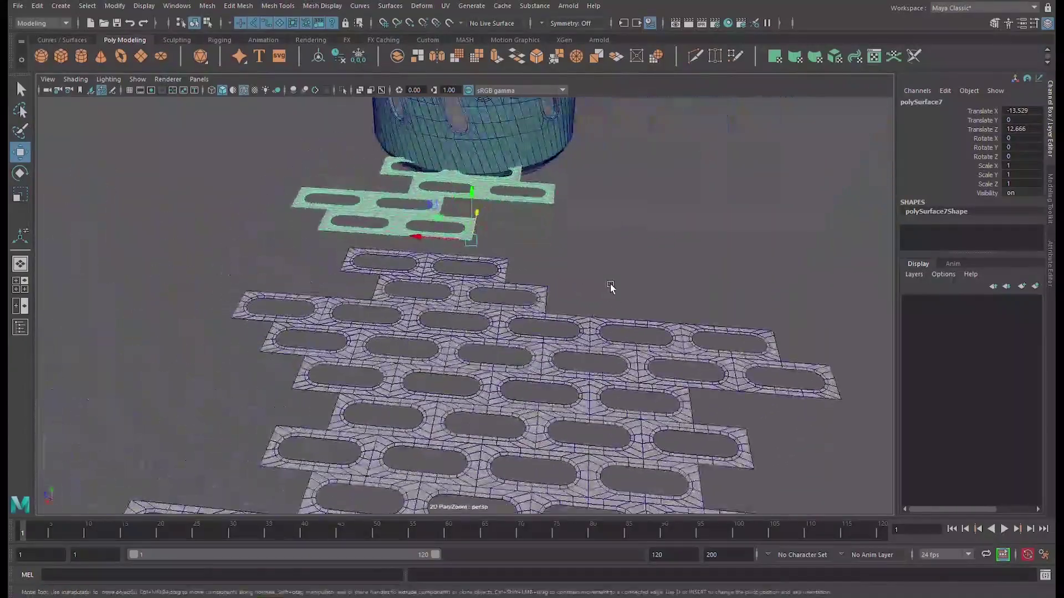
# Examine the assembled flat slot pattern from several angles, including its stepped lower edge.
pyautogui.keyDown('alt'); pyautogui.moveTo(610, 287); pyautogui.dragTo(596, 195, button='middle'); pyautogui.keyUp('alt')
pyautogui.keyDown('alt'); pyautogui.moveTo(597, 194); pyautogui.dragTo(643, 311, button='right'); pyautogui.keyUp('alt')
pyautogui.moveTo(643, 311)
pyautogui.keyDown('alt'); pyautogui.mouseDown()
pyautogui.moveTo(622, 313)
pyautogui.moveTo(655, 311)
pyautogui.mouseUp(); pyautogui.keyUp('alt')
pyautogui.keyDown('alt'); pyautogui.moveTo(656, 311); pyautogui.dragTo(524, 301, button='right'); pyautogui.keyUp('alt')
pyautogui.keyDown('alt'); pyautogui.moveTo(525, 302); pyautogui.dragTo(475, 251, button='middle'); pyautogui.keyUp('alt')
pyautogui.keyDown('alt'); pyautogui.moveTo(476, 251); pyautogui.dragTo(458, 313); pyautogui.keyUp('alt')
pyautogui.scroll(4, 458, 313)
pyautogui.keyDown('alt'); pyautogui.moveTo(458, 313); pyautogui.dragTo(484, 336, button='middle'); pyautogui.keyUp('alt')
pyautogui.keyDown('alt'); pyautogui.moveTo(447, 285); pyautogui.dragTo(669, 415, button='right'); pyautogui.keyUp('alt')
pyautogui.keyDown('alt'); pyautogui.moveTo(626, 371); pyautogui.dragTo(377, 304, button='right'); pyautogui.keyUp('alt')
pyautogui.keyDown('alt'); pyautogui.moveTo(377, 304); pyautogui.dragTo(327, 344); pyautogui.keyUp('alt')
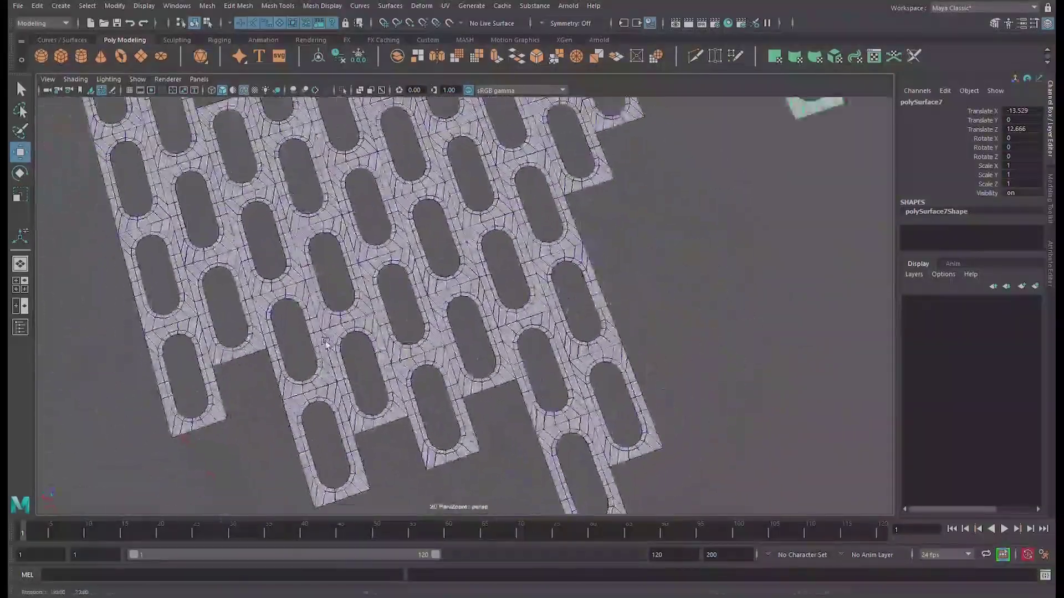
# Compare the flat staggered slot pattern with the perforated sleeve on the finished bottle.
pyautogui.scroll(-8, 326, 344)
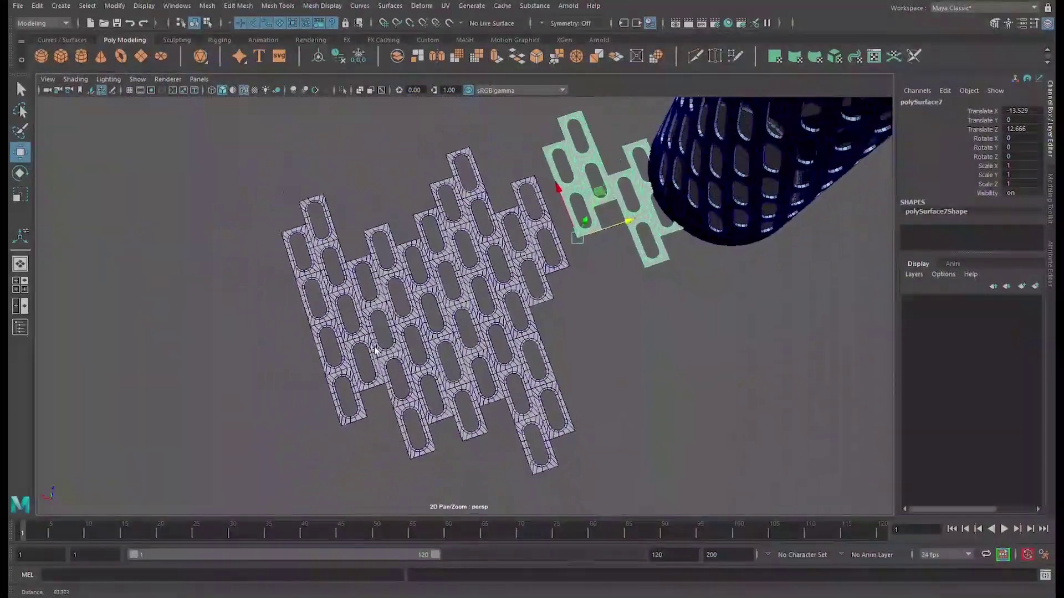
pyautogui.keyDown('alt'); pyautogui.moveTo(364, 344); pyautogui.dragTo(610, 421, button='right'); pyautogui.keyUp('alt')
pyautogui.keyDown('alt'); pyautogui.moveTo(646, 312); pyautogui.dragTo(238, 422, button='middle'); pyautogui.keyUp('alt')
pyautogui.keyDown('alt'); pyautogui.moveTo(238, 423); pyautogui.dragTo(256, 341, button='right'); pyautogui.keyUp('alt')
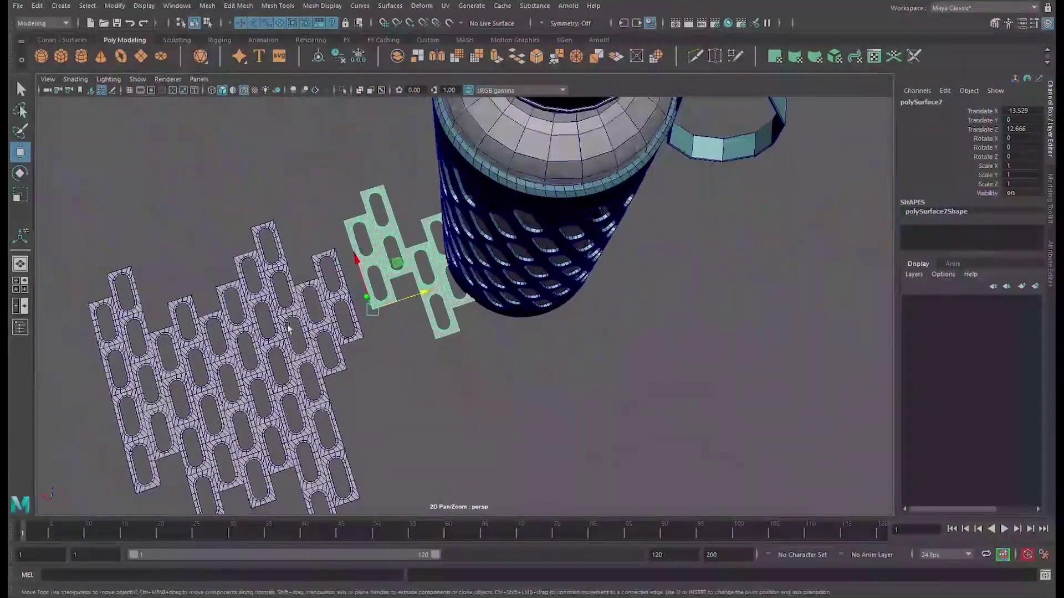
pyautogui.keyDown('alt'); pyautogui.moveTo(257, 341); pyautogui.dragTo(394, 266); pyautogui.keyUp('alt')
pyautogui.keyDown('alt'); pyautogui.moveTo(463, 239); pyautogui.dragTo(425, 362, button='middle'); pyautogui.keyUp('alt')
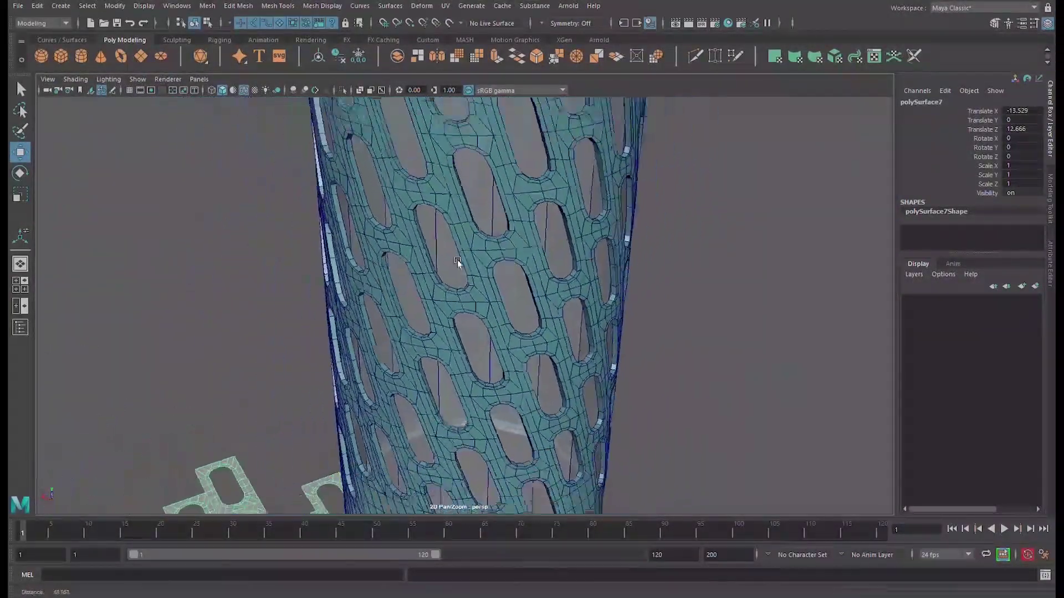
pyautogui.keyDown('alt'); pyautogui.moveTo(400, 340); pyautogui.dragTo(602, 195, button='middle'); pyautogui.keyUp('alt')
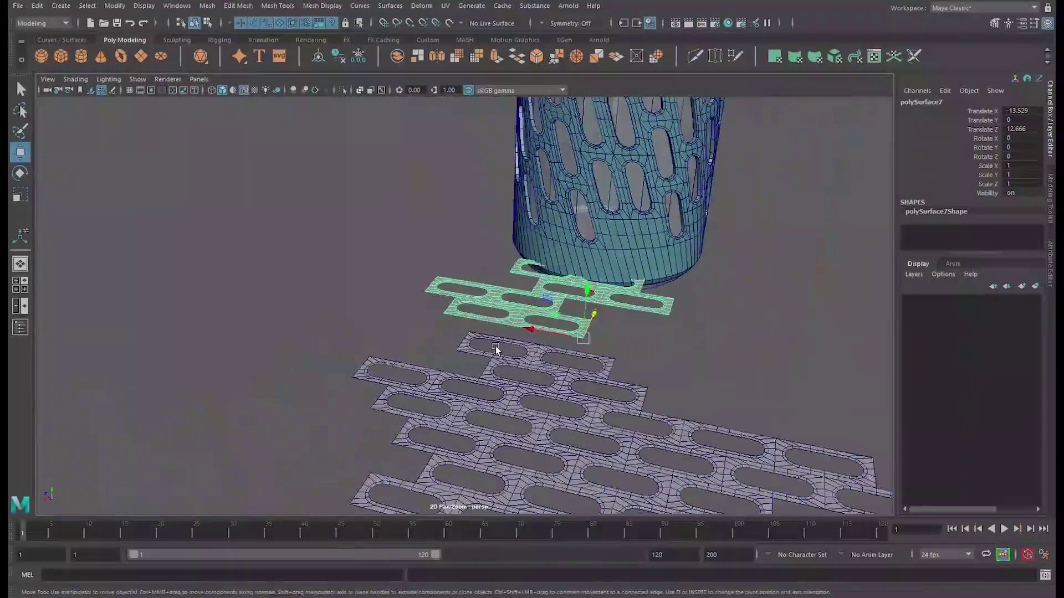
pyautogui.keyDown('alt'); pyautogui.moveTo(496, 349); pyautogui.dragTo(394, 227, button='middle'); pyautogui.keyUp('alt')
pyautogui.keyDown('alt'); pyautogui.moveTo(391, 347); pyautogui.dragTo(649, 388, button='middle'); pyautogui.keyUp('alt')
pyautogui.keyDown('alt'); pyautogui.moveTo(511, 332); pyautogui.dragTo(617, 404, button='right'); pyautogui.keyUp('alt')
pyautogui.keyDown('alt'); pyautogui.moveTo(467, 327); pyautogui.dragTo(464, 334); pyautogui.keyUp('alt')
# Inspect the seams and edge flow between neighbouring slots in the flat pattern at close range.
pyautogui.scroll(10, 464, 331)
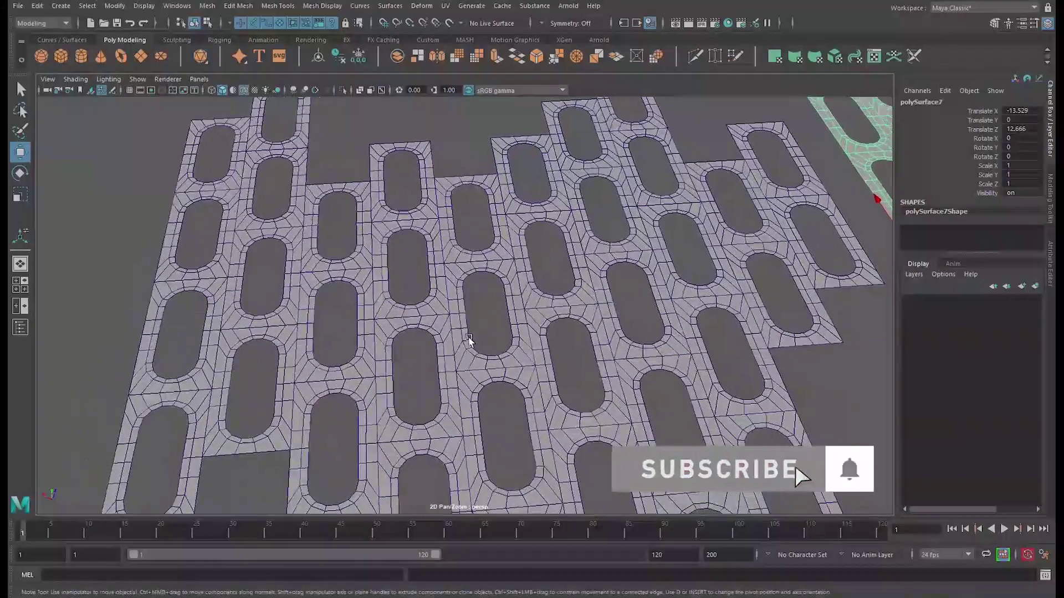
pyautogui.scroll(-8, 451, 271)
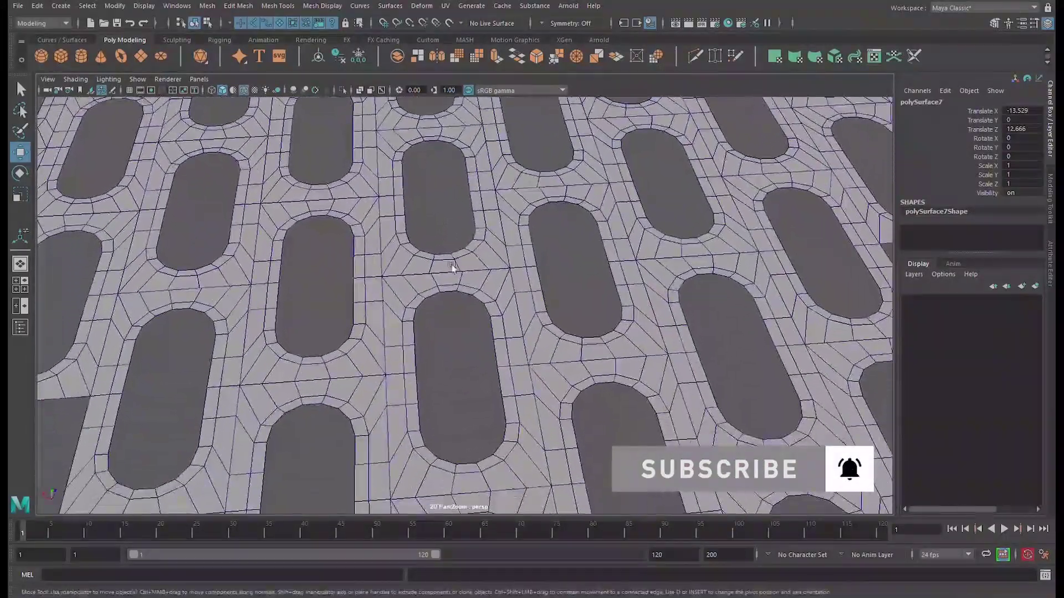
pyautogui.keyDown('alt'); pyautogui.moveTo(384, 299); pyautogui.dragTo(427, 301); pyautogui.keyUp('alt')
pyautogui.keyDown('alt'); pyautogui.moveTo(427, 300); pyautogui.dragTo(413, 300, button='right'); pyautogui.keyUp('alt')
pyautogui.keyDown('alt'); pyautogui.moveTo(413, 301); pyautogui.dragTo(465, 305); pyautogui.keyUp('alt')
pyautogui.keyDown('alt'); pyautogui.moveTo(465, 306); pyautogui.dragTo(584, 367, button='right'); pyautogui.keyUp('alt')
pyautogui.keyDown('alt'); pyautogui.moveTo(584, 368); pyautogui.dragTo(492, 379); pyautogui.keyUp('alt')
pyautogui.keyDown('alt'); pyautogui.moveTo(491, 379); pyautogui.dragTo(509, 352, button='right'); pyautogui.keyUp('alt')
pyautogui.scroll(-6, 509, 355)
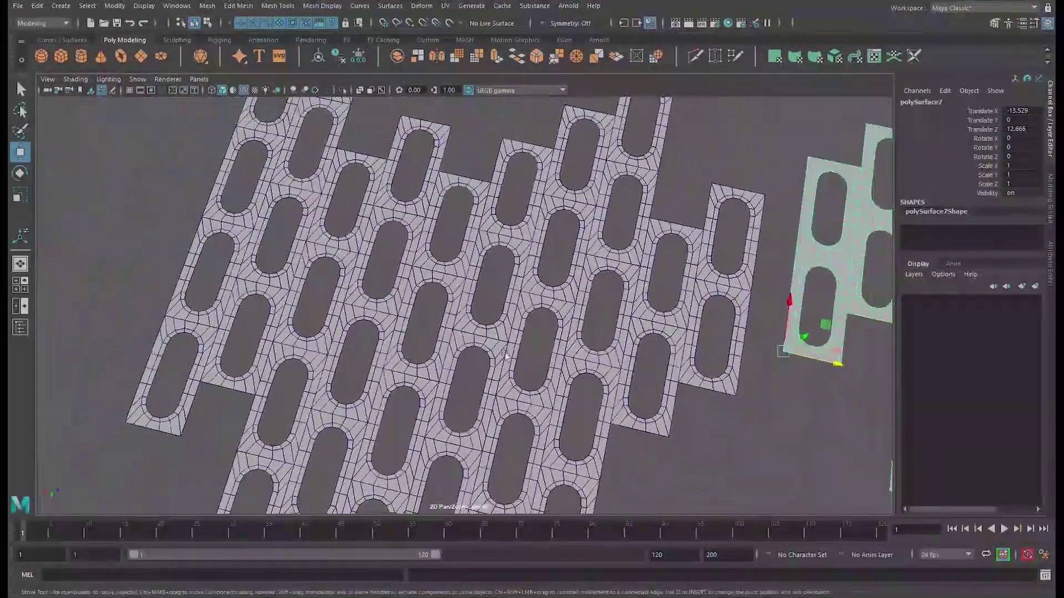
pyautogui.keyDown('alt'); pyautogui.moveTo(510, 363); pyautogui.dragTo(522, 422); pyautogui.keyUp('alt')
pyautogui.scroll(5, 539, 357)
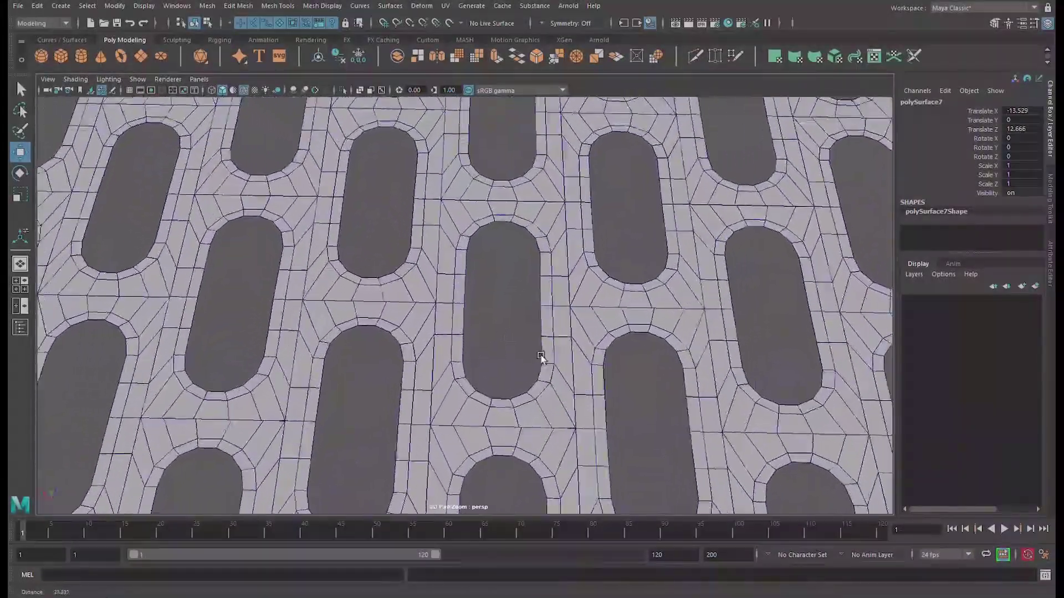
pyautogui.scroll(-5, 576, 325)
pyautogui.keyDown('alt'); pyautogui.moveTo(577, 324); pyautogui.dragTo(332, 308); pyautogui.keyUp('alt')
pyautogui.scroll(3, 442, 306)
pyautogui.keyDown('alt'); pyautogui.moveTo(332, 308); pyautogui.dragTo(298, 297, button='right'); pyautogui.keyUp('alt')
pyautogui.moveTo(299, 298)
pyautogui.keyDown('alt'); pyautogui.mouseDown()
pyautogui.moveTo(268, 294)
pyautogui.moveTo(417, 325)
pyautogui.moveTo(613, 318)
pyautogui.moveTo(308, 316)
pyautogui.mouseUp(); pyautogui.keyUp('alt')
pyautogui.keyDown('alt'); pyautogui.moveTo(556, 343); pyautogui.dragTo(755, 427, button='right'); pyautogui.keyUp('alt')
pyautogui.keyDown('alt'); pyautogui.moveTo(546, 321); pyautogui.dragTo(350, 317, button='middle'); pyautogui.keyUp('alt')
pyautogui.keyDown('alt'); pyautogui.moveTo(350, 317); pyautogui.dragTo(227, 213, button='right'); pyautogui.keyUp('alt')
pyautogui.press('\\')
pyautogui.press('\\')
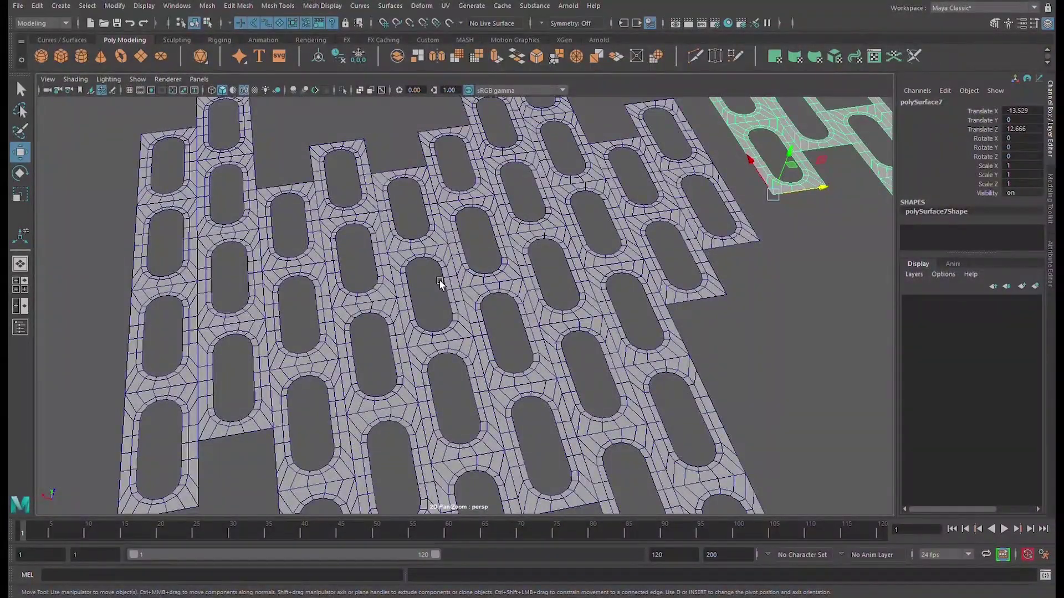
# Check how the staggered slot columns line up across the pattern and along its stepped outer edge.
pyautogui.scroll(-3, 339, 330)
pyautogui.keyDown('alt'); pyautogui.moveTo(521, 407); pyautogui.dragTo(479, 379); pyautogui.keyUp('alt')
pyautogui.keyDown('alt'); pyautogui.moveTo(488, 374); pyautogui.dragTo(430, 317, button='middle'); pyautogui.keyUp('alt')
pyautogui.keyDown('alt'); pyautogui.moveTo(430, 319); pyautogui.dragTo(569, 321); pyautogui.keyUp('alt')
pyautogui.keyDown('alt'); pyautogui.moveTo(569, 320); pyautogui.dragTo(756, 427, button='right'); pyautogui.keyUp('alt')
pyautogui.keyDown('alt'); pyautogui.moveTo(756, 427); pyautogui.dragTo(514, 371); pyautogui.keyUp('alt')
pyautogui.keyDown('alt'); pyautogui.moveTo(550, 268); pyautogui.dragTo(409, 269, button='middle'); pyautogui.keyUp('alt')
pyautogui.keyDown('alt'); pyautogui.moveTo(410, 269); pyautogui.dragTo(400, 267, button='right'); pyautogui.keyUp('alt')
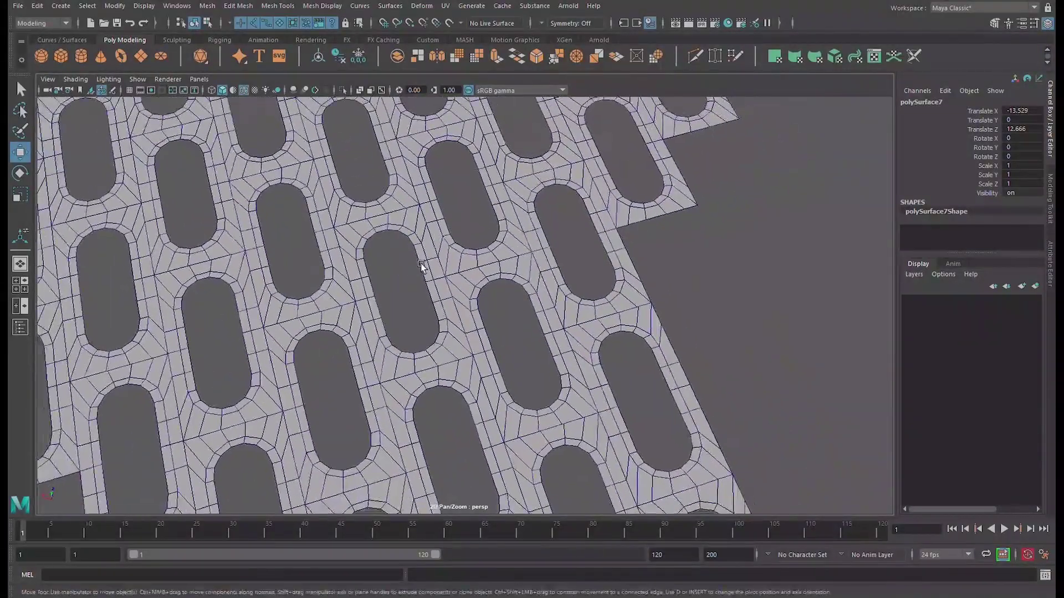
pyautogui.keyDown('alt'); pyautogui.moveTo(423, 266); pyautogui.dragTo(560, 334, button='middle'); pyautogui.keyUp('alt')
pyautogui.keyDown('alt'); pyautogui.moveTo(560, 335); pyautogui.dragTo(468, 304, button='right'); pyautogui.keyUp('alt')
pyautogui.keyDown('alt'); pyautogui.moveTo(467, 304); pyautogui.dragTo(473, 241); pyautogui.keyUp('alt')
pyautogui.keyDown('alt'); pyautogui.moveTo(473, 241); pyautogui.dragTo(380, 247, button='right'); pyautogui.keyUp('alt')
pyautogui.keyDown('alt'); pyautogui.moveTo(380, 247); pyautogui.dragTo(456, 288); pyautogui.keyUp('alt')
pyautogui.keyDown('alt'); pyautogui.moveTo(456, 288); pyautogui.dragTo(493, 242, button='right'); pyautogui.keyUp('alt')
# Select the joined eight-slot blocks of the flat pattern together, clear the selection, and view the finished bottle sleeve.
pyautogui.keyDown('alt'); pyautogui.moveTo(605, 370); pyautogui.dragTo(532, 355, button='right'); pyautogui.keyUp('alt')
pyautogui.keyDown('alt'); pyautogui.moveTo(532, 355); pyautogui.dragTo(451, 362); pyautogui.keyUp('alt')
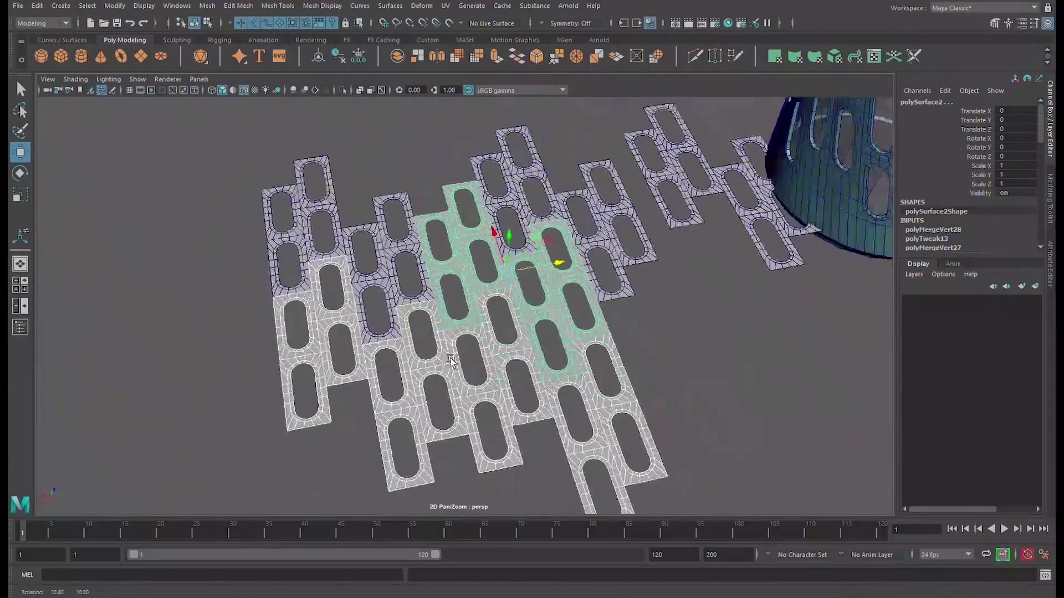
pyautogui.moveTo(615, 466); pyautogui.dragTo(616, 465)
pyautogui.keyDown('alt'); pyautogui.moveTo(616, 466); pyautogui.dragTo(577, 404); pyautogui.keyUp('alt')
pyautogui.keyDown('alt'); pyautogui.moveTo(577, 404); pyautogui.dragTo(670, 367, button='right'); pyautogui.keyUp('alt')
pyautogui.keyDown('alt'); pyautogui.moveTo(670, 367); pyautogui.dragTo(646, 306); pyautogui.keyUp('alt')
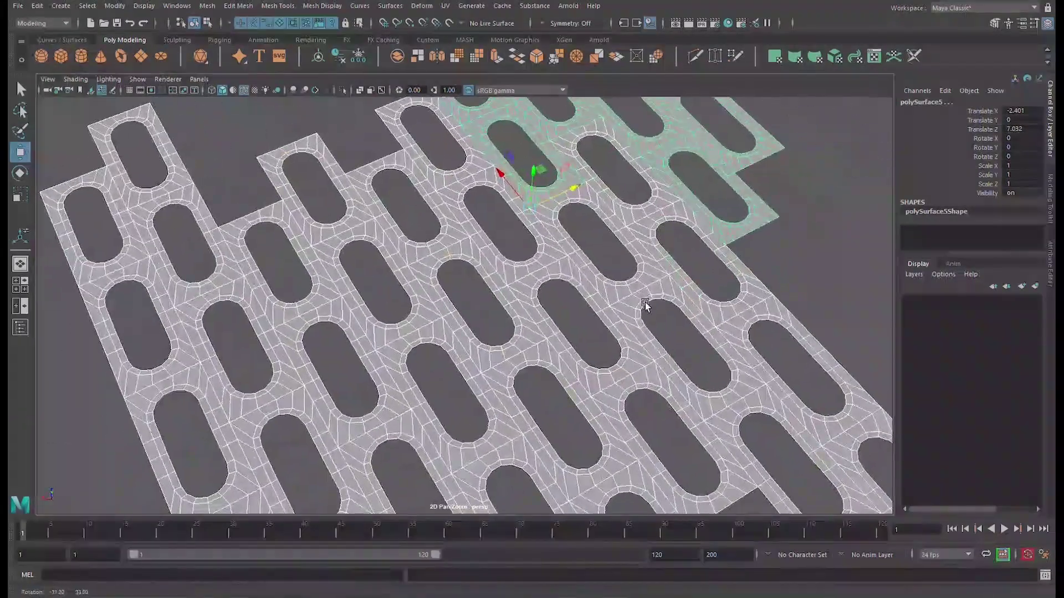
pyautogui.click(820, 248)
pyautogui.scroll(-5, 698, 254)
pyautogui.keyDown('alt'); pyautogui.moveTo(692, 266); pyautogui.dragTo(402, 381); pyautogui.keyUp('alt')
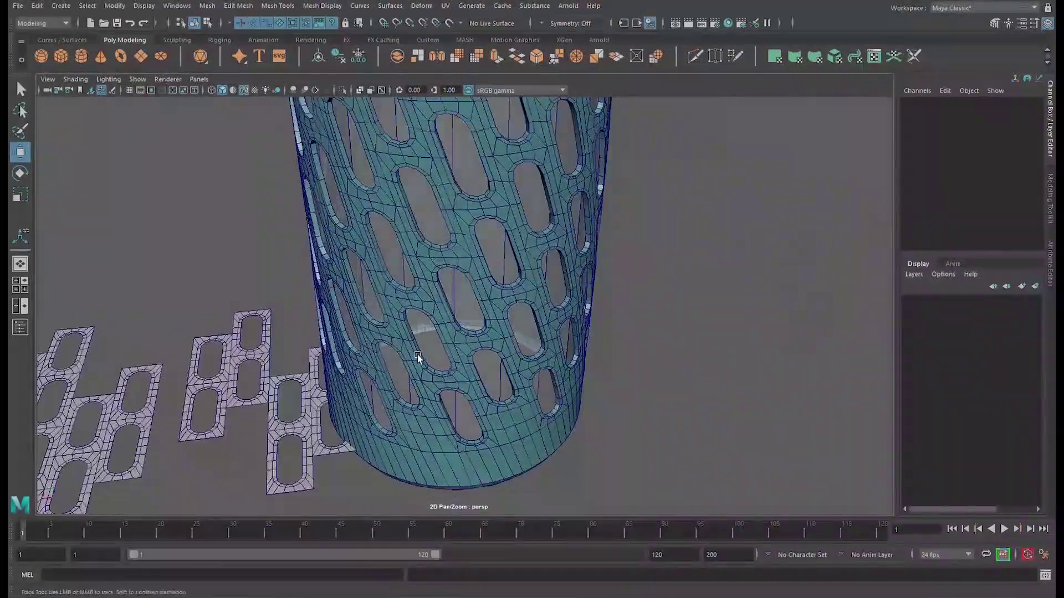